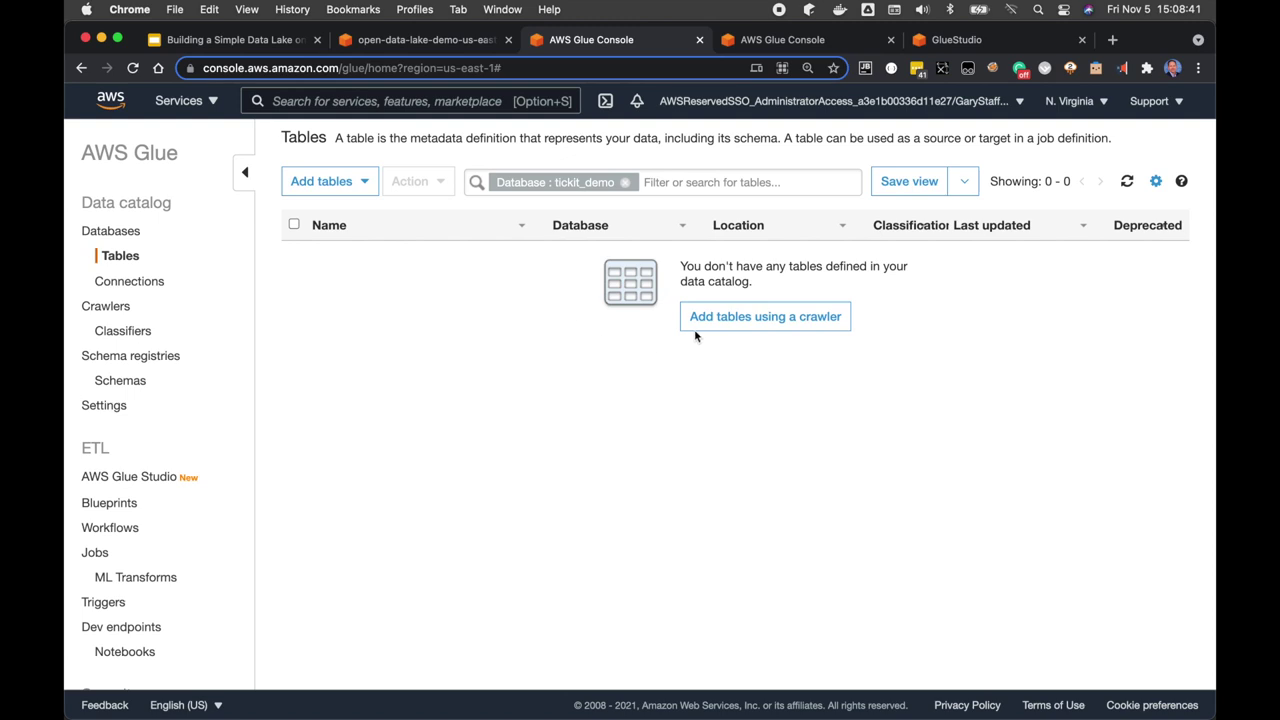
Step: Review the three tickit connections in AWS Glue and the tickit_ jobs in Glue Studio
{"action": "left_click", "coordinate": [796, 46]}
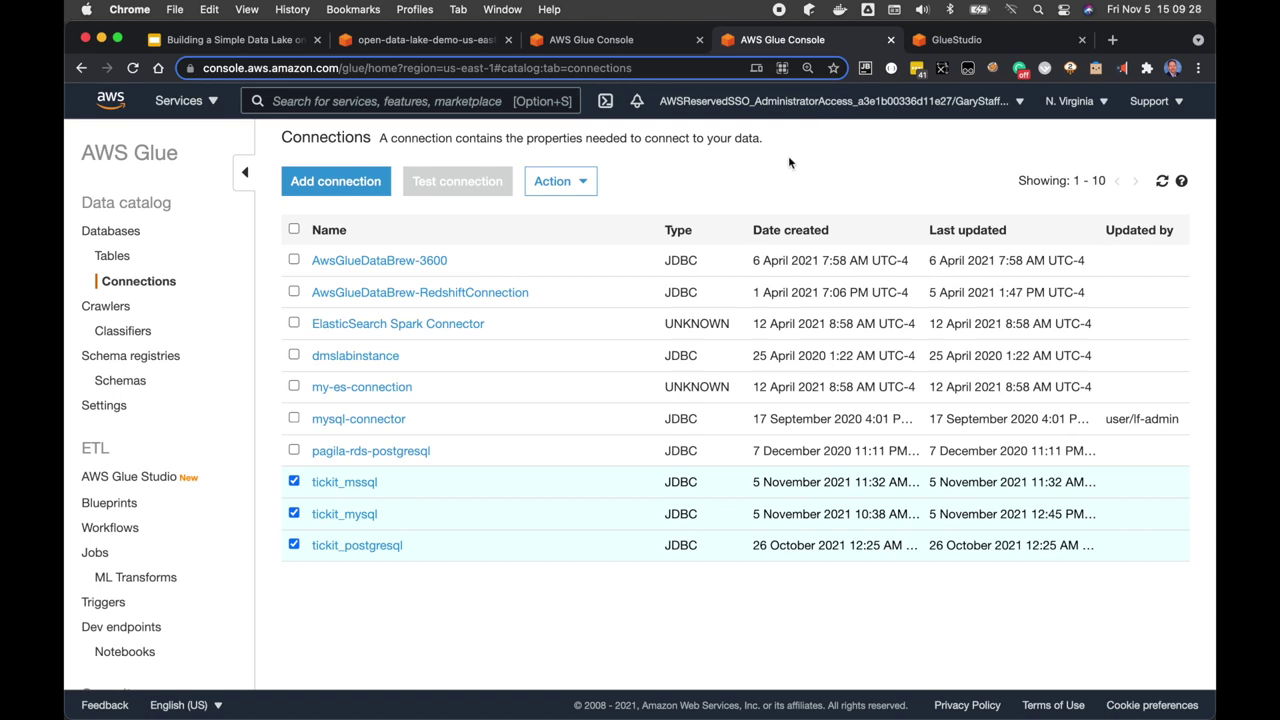
{"action": "left_click", "coordinate": [956, 40]}
{"action": "scroll", "coordinate": [872, 207], "scroll_direction": "down", "scroll_amount": 5}
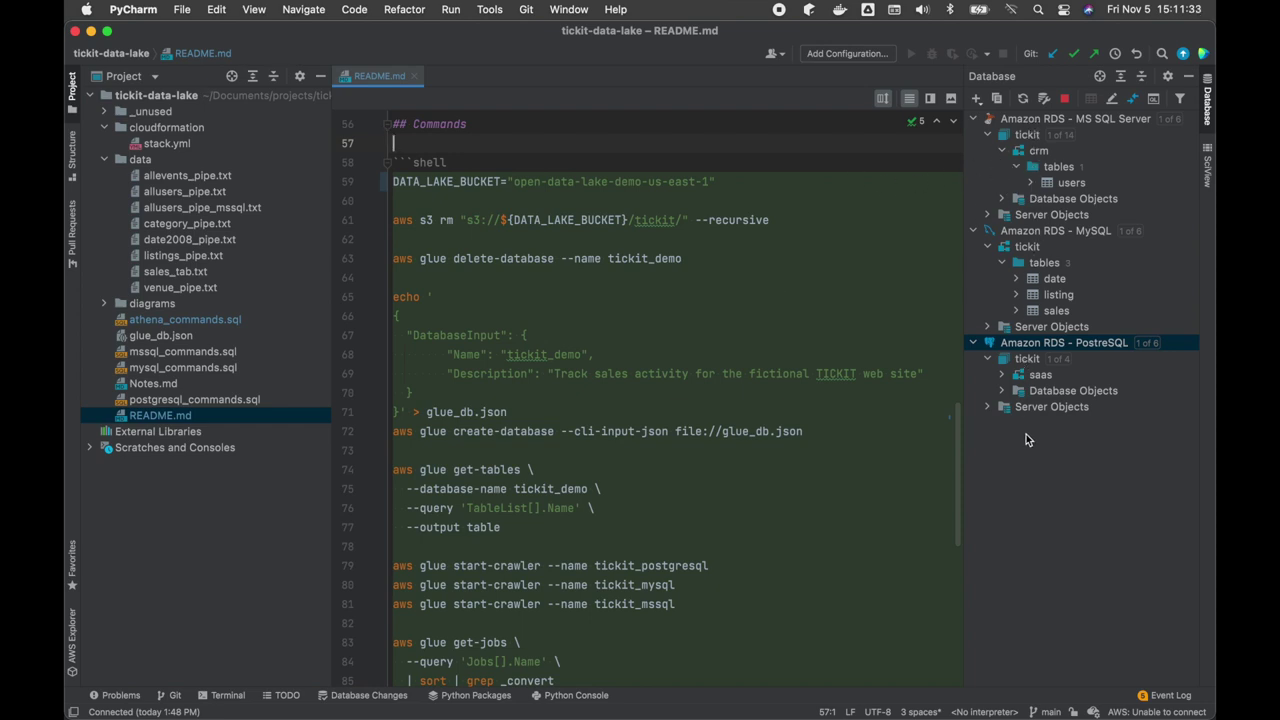
Step: In PyCharm, expand the PostgreSQL saas schema and view the data of the SQL Server users table and the MySQL listing table
{"action": "left_click", "coordinate": [1002, 374]}
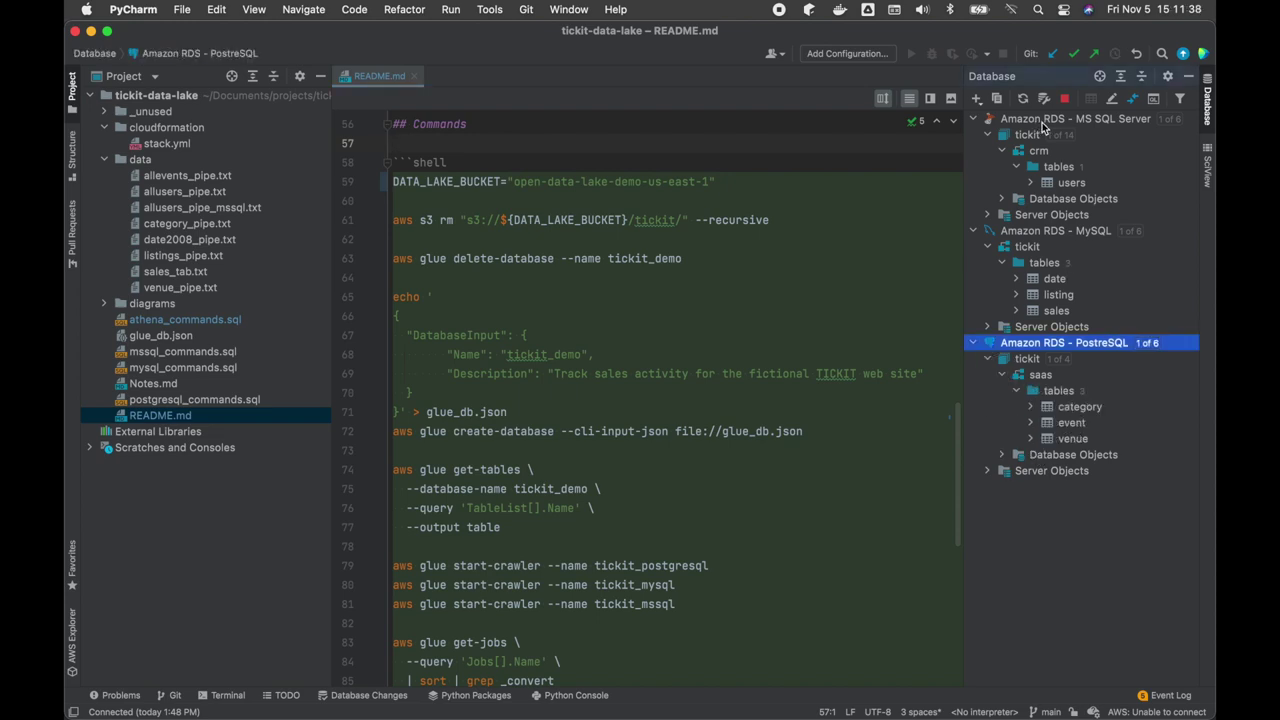
{"action": "double_click", "coordinate": [1069, 183]}
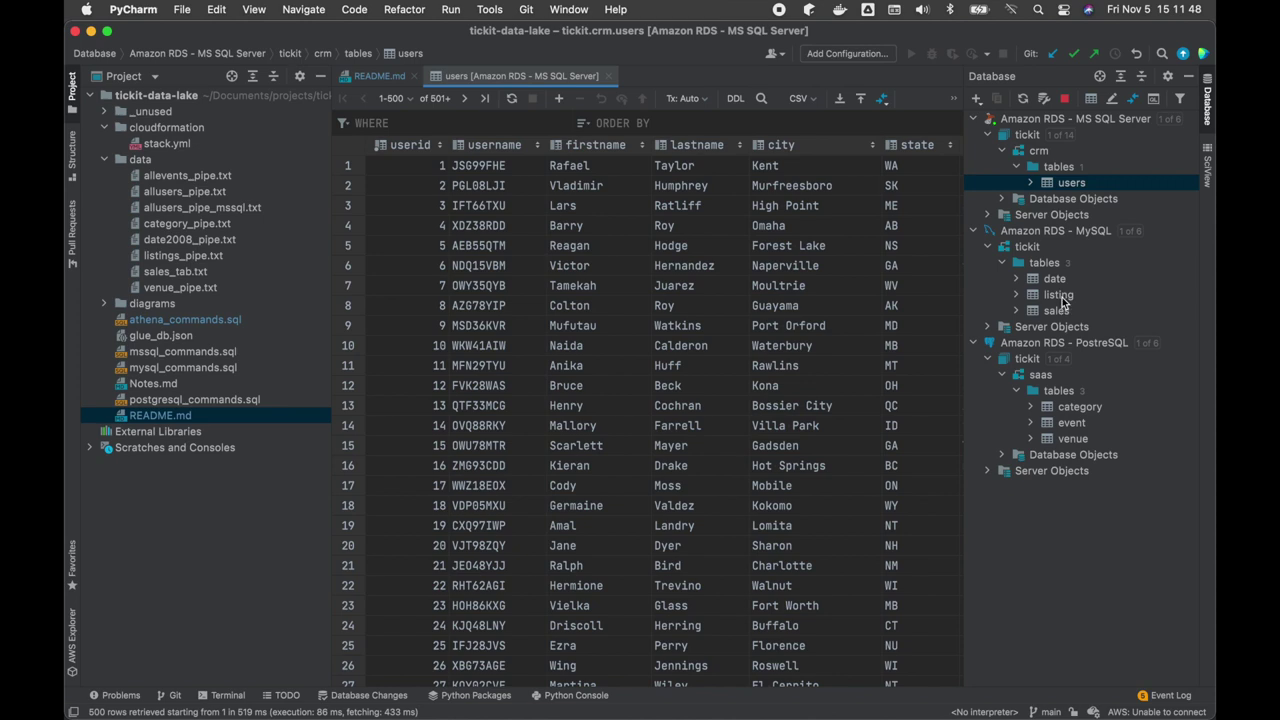
{"action": "double_click", "coordinate": [1061, 297]}
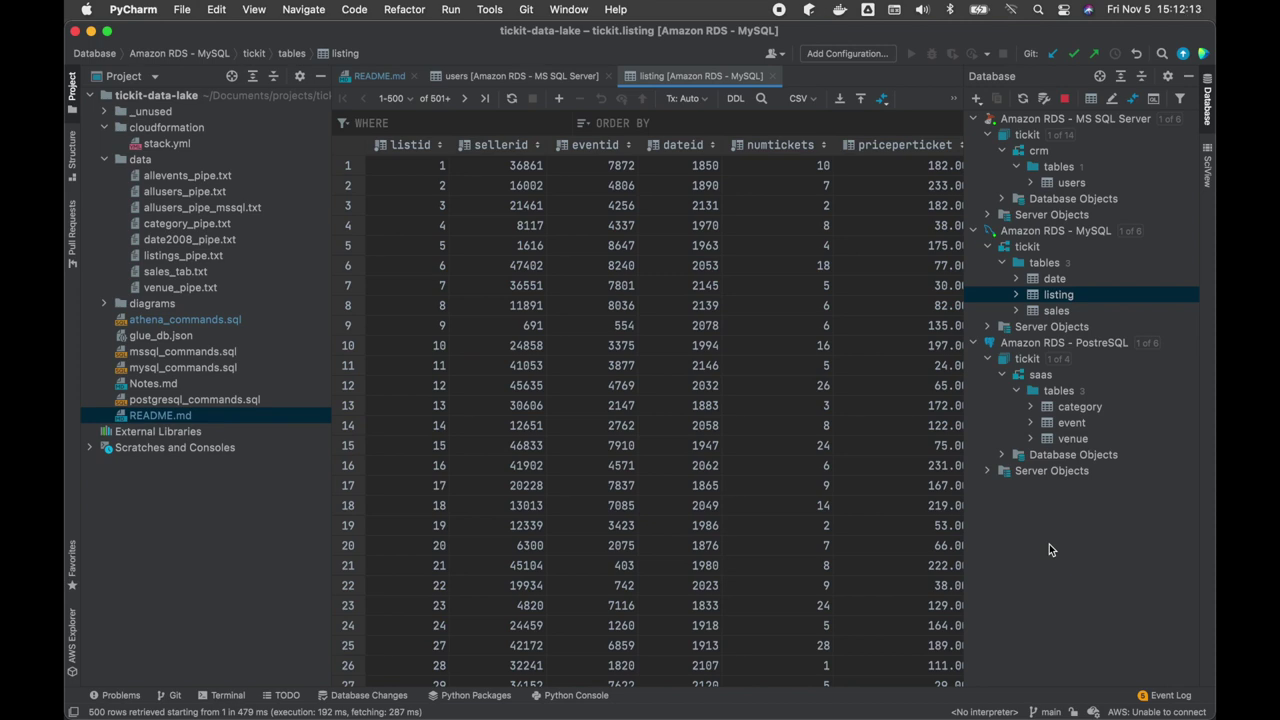
Step: Copy the three aws glue start-crawler commands for tickit_postgresql, tickit_mysql and tickit_mssql from README.md
{"action": "left_click", "coordinate": [378, 76]}
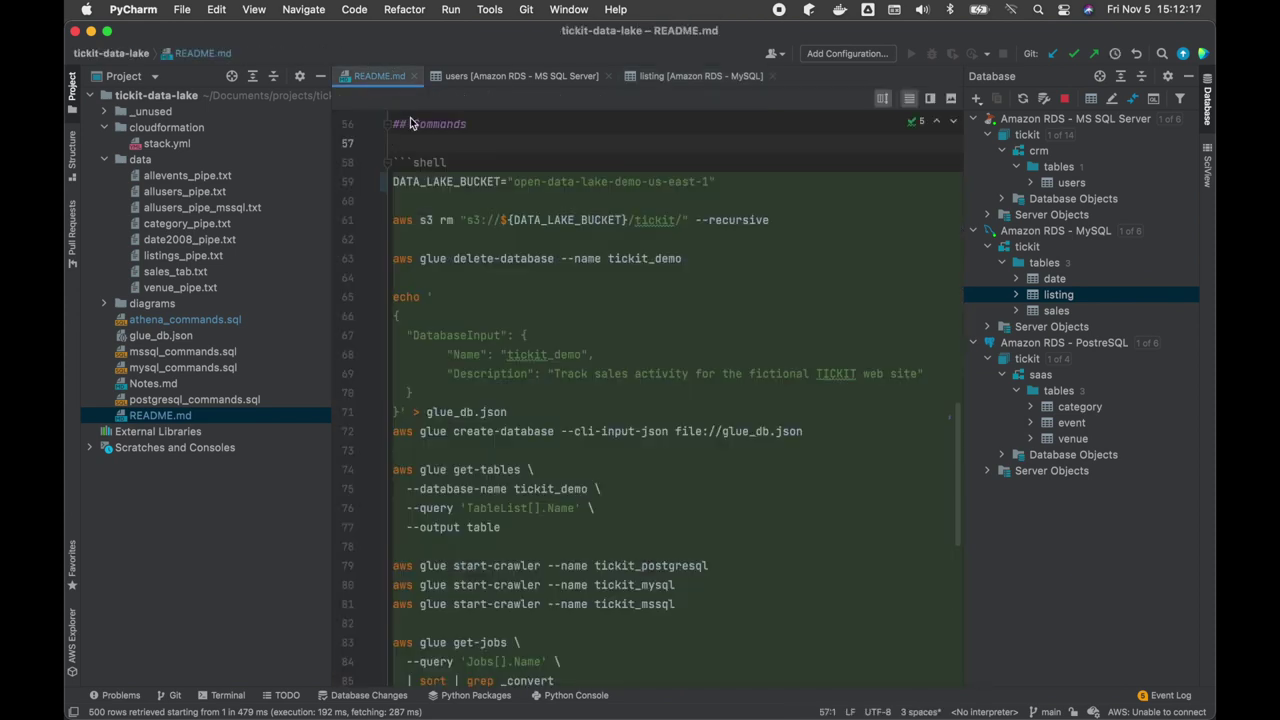
{"action": "scroll", "coordinate": [621, 306], "scroll_direction": "down", "scroll_amount": 2}
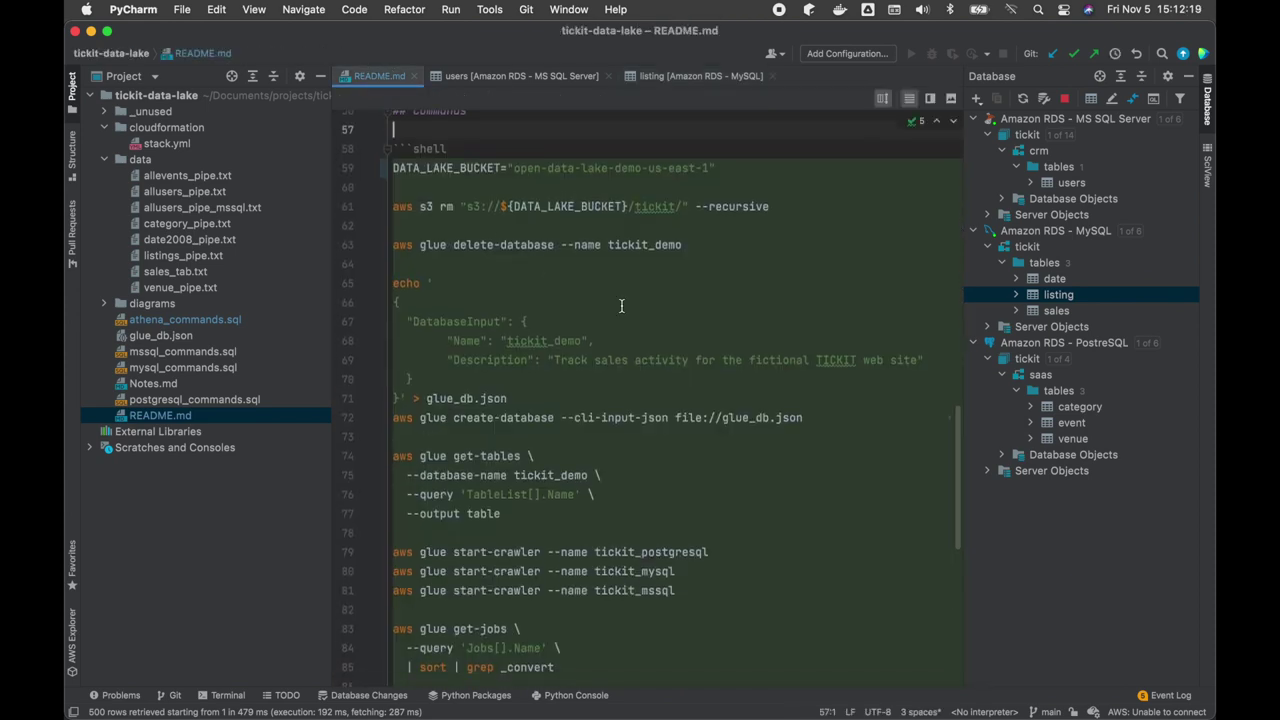
{"action": "scroll", "coordinate": [621, 306], "scroll_direction": "down", "scroll_amount": 3}
{"action": "scroll", "coordinate": [638, 247], "scroll_direction": "down", "scroll_amount": 2}
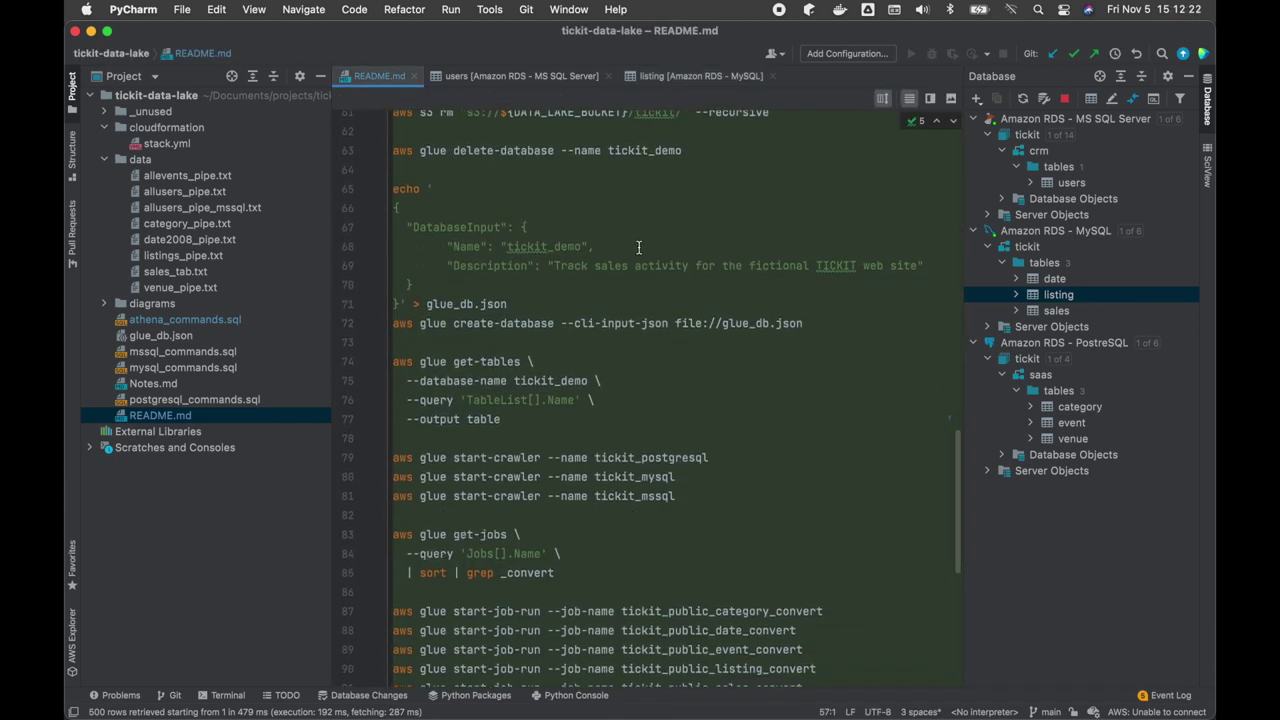
{"action": "scroll", "coordinate": [638, 247], "scroll_direction": "down", "scroll_amount": 3}
{"action": "left_click", "coordinate": [705, 341]}
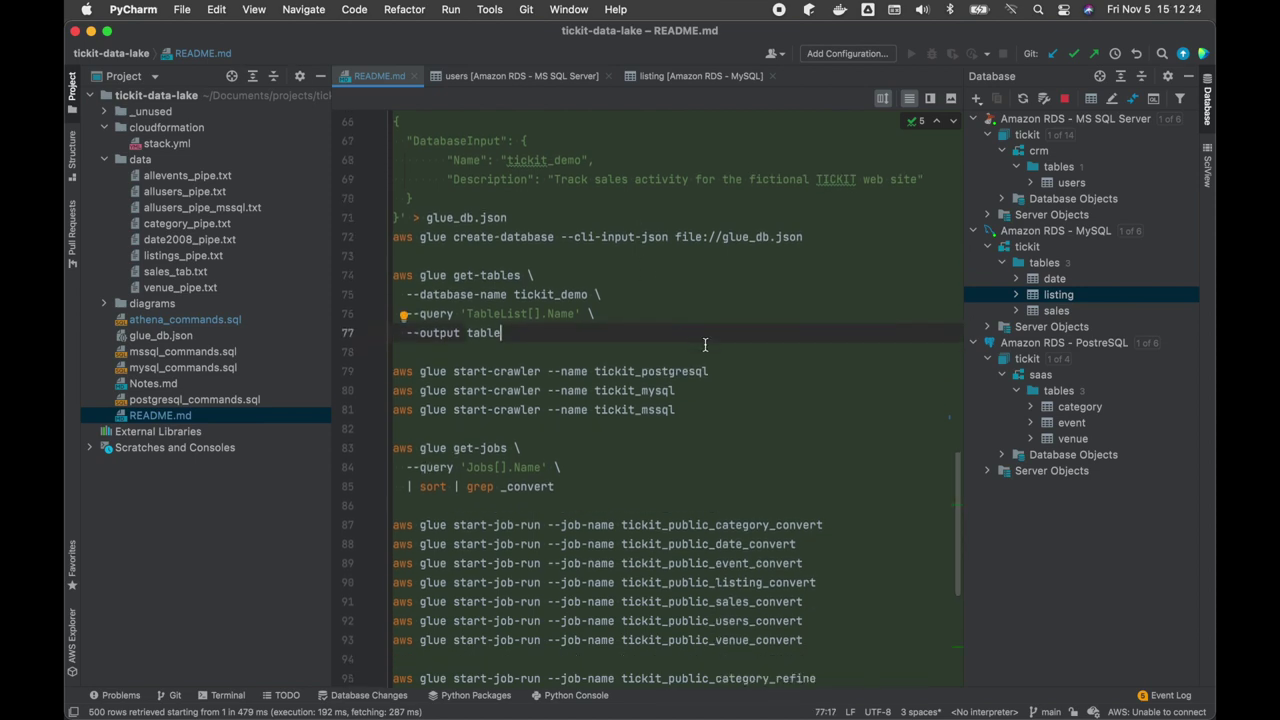
{"action": "scroll", "coordinate": [705, 344], "scroll_direction": "down", "scroll_amount": 1}
{"action": "triple_click", "coordinate": [678, 355]}
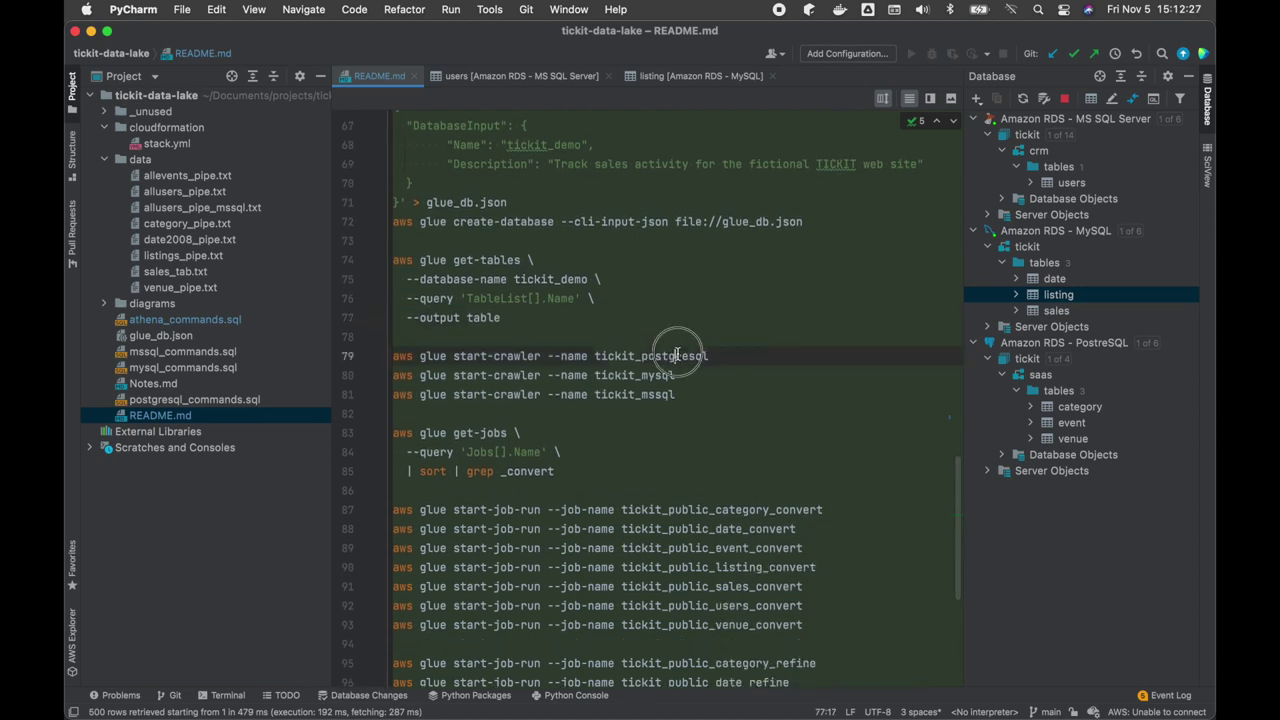
{"action": "left_click_drag", "start_coordinate": [678, 355], "coordinate": [672, 393]}
{"action": "key", "text": "super+c"}
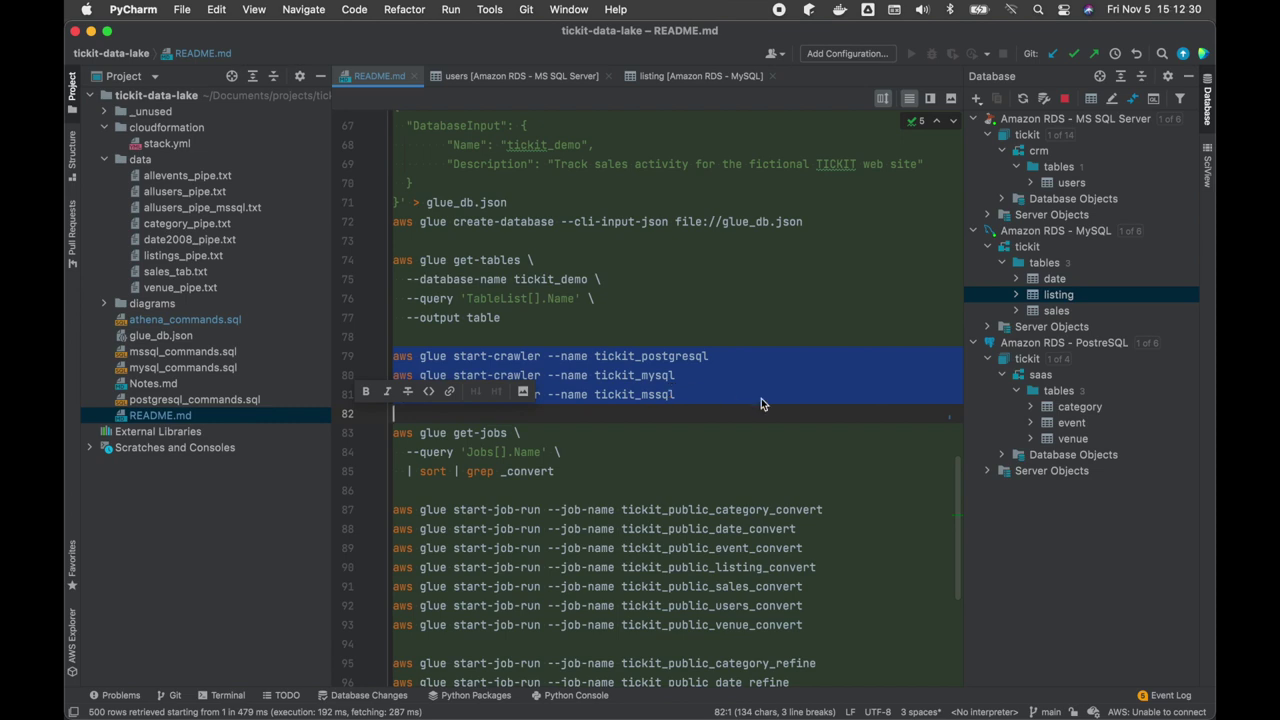
Step: Switch to iTerm2 and run the three copied start-crawler commands
{"action": "key", "text": "super+Tab"}
{"action": "key", "text": "super+Tab"}
{"action": "key", "text": "super+Tab"}
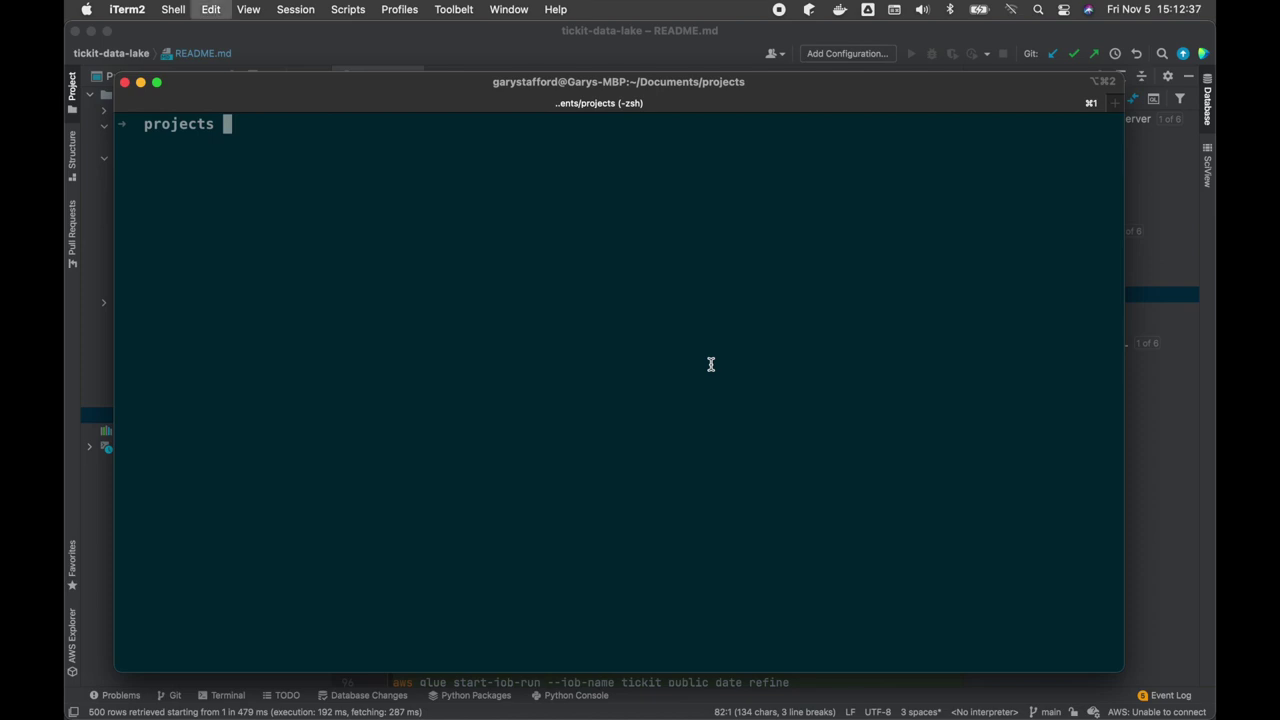
{"action": "key", "text": "super+v"}
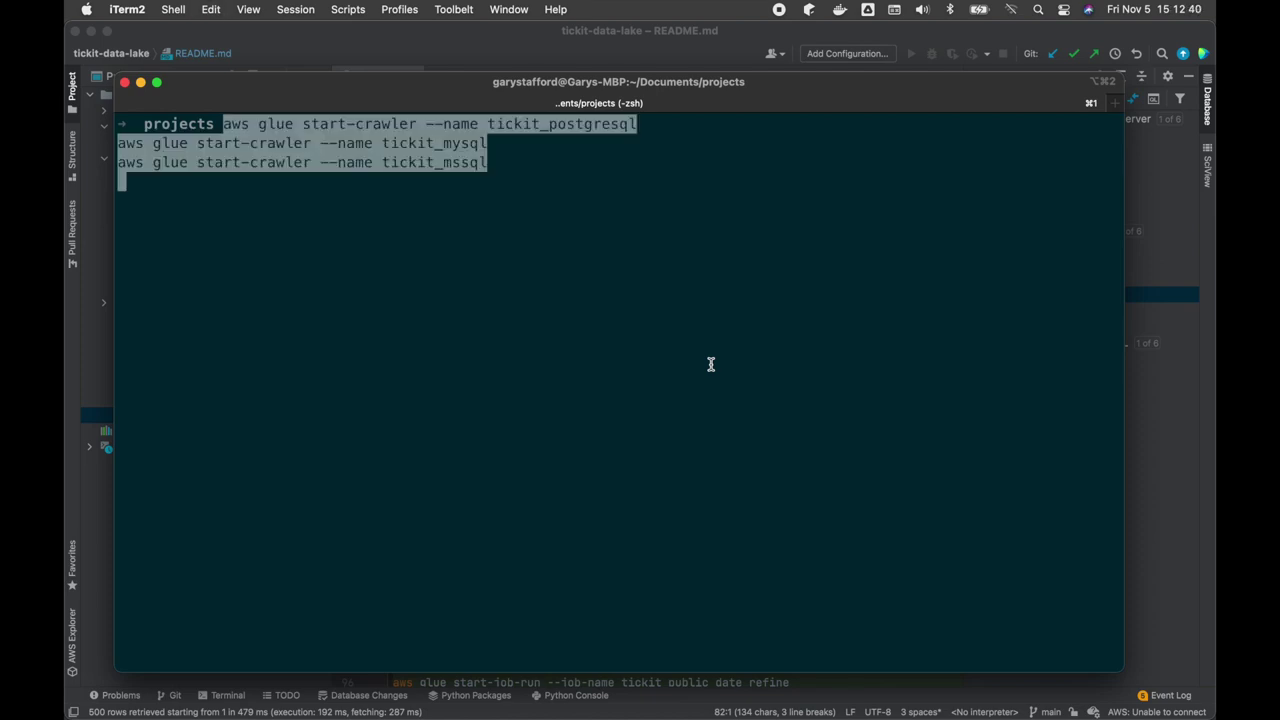
{"action": "key", "text": "Return"}
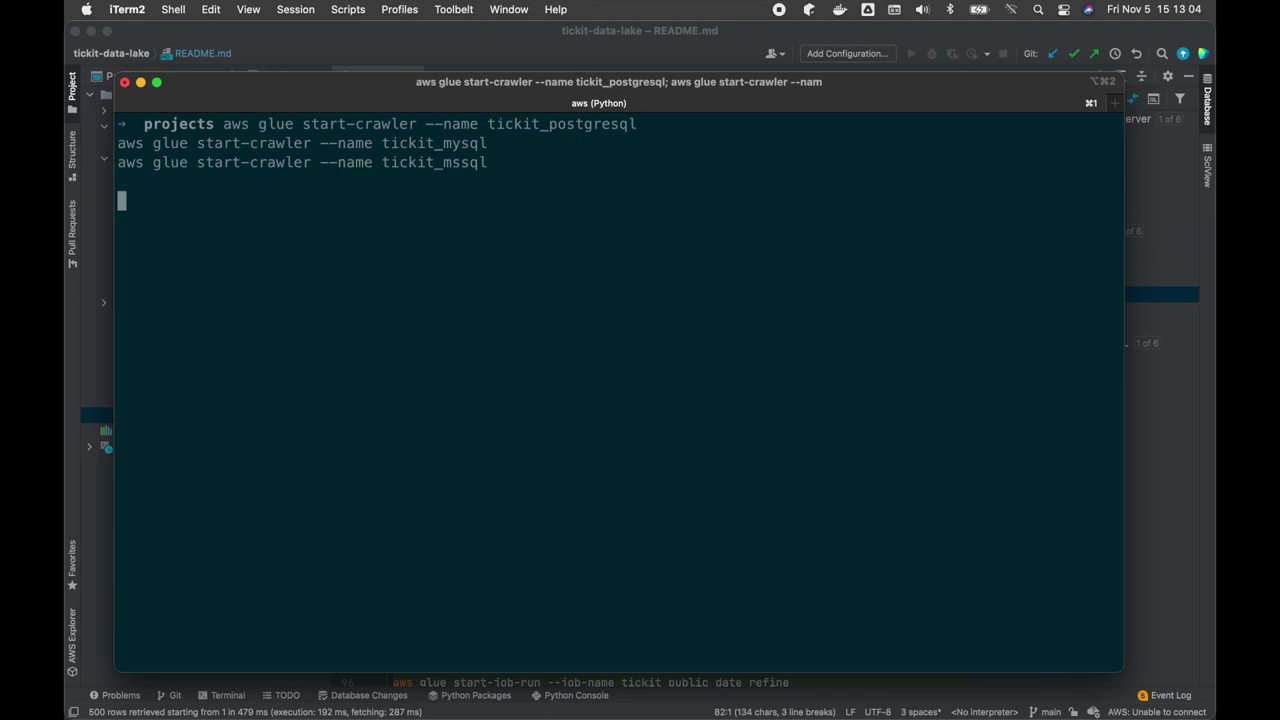
Step: Switch to Chrome and check the status of the tickit_mssql, tickit_mysql and tickit_postgresql crawlers in the Glue console
{"action": "key", "text": "super+Tab"}
{"action": "key", "text": "super+Tab"}
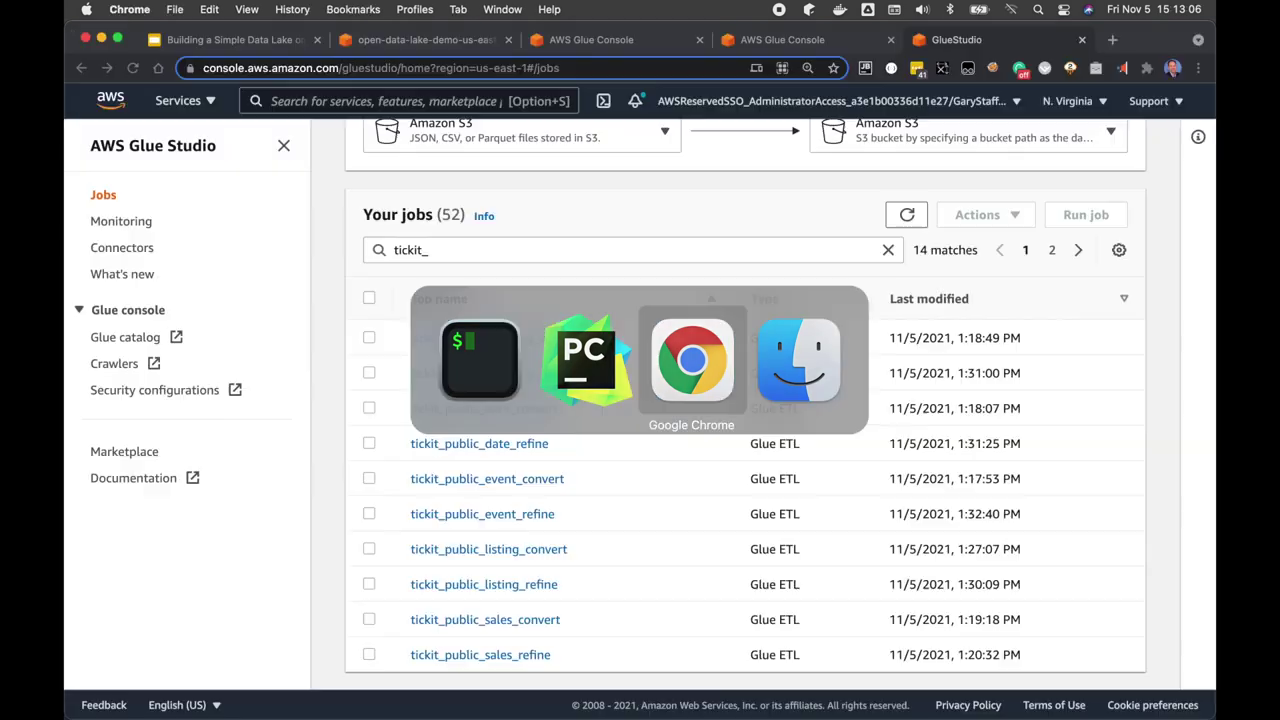
{"action": "left_click", "coordinate": [610, 40]}
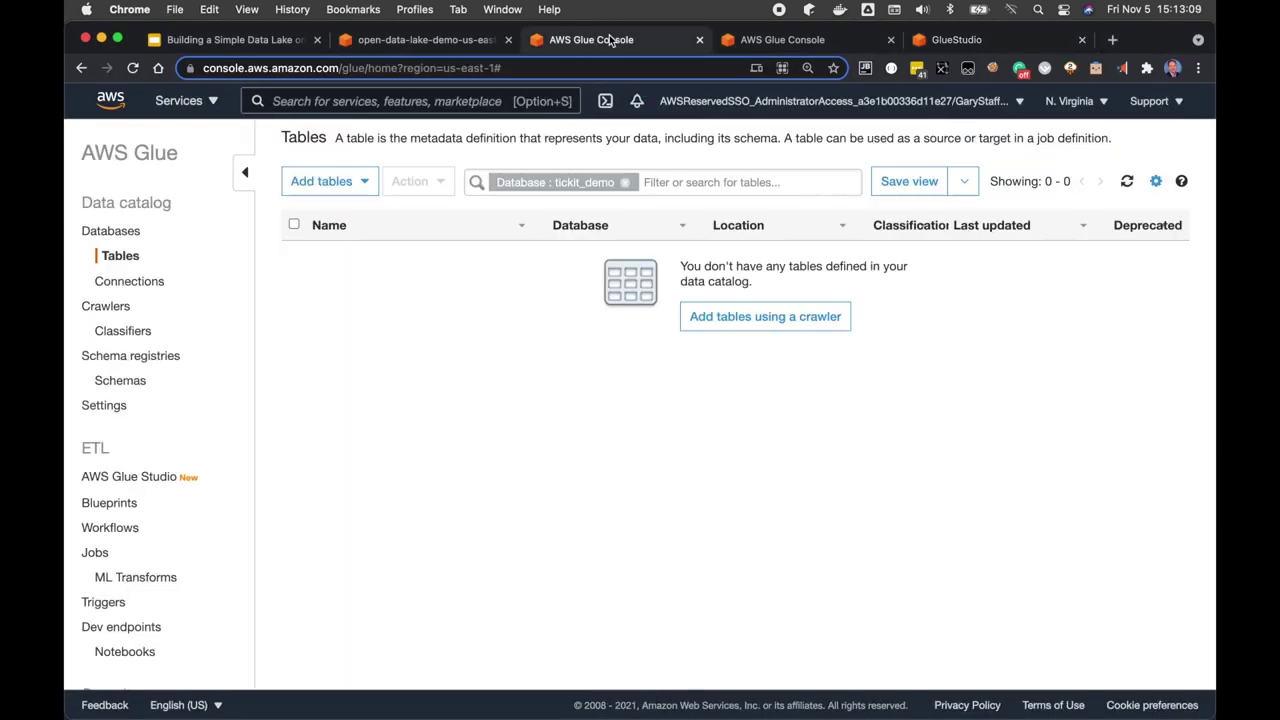
{"action": "left_click", "coordinate": [118, 307]}
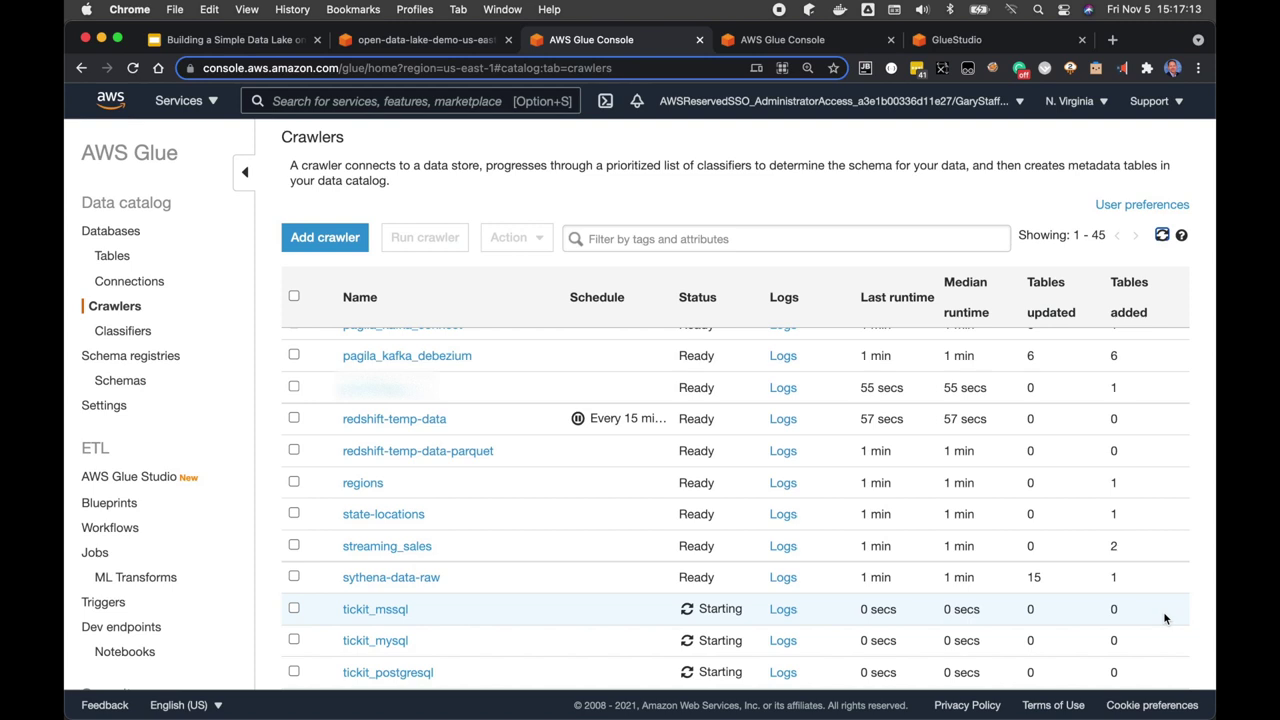
{"action": "scroll", "coordinate": [1163, 611], "scroll_direction": "down", "scroll_amount": 1}
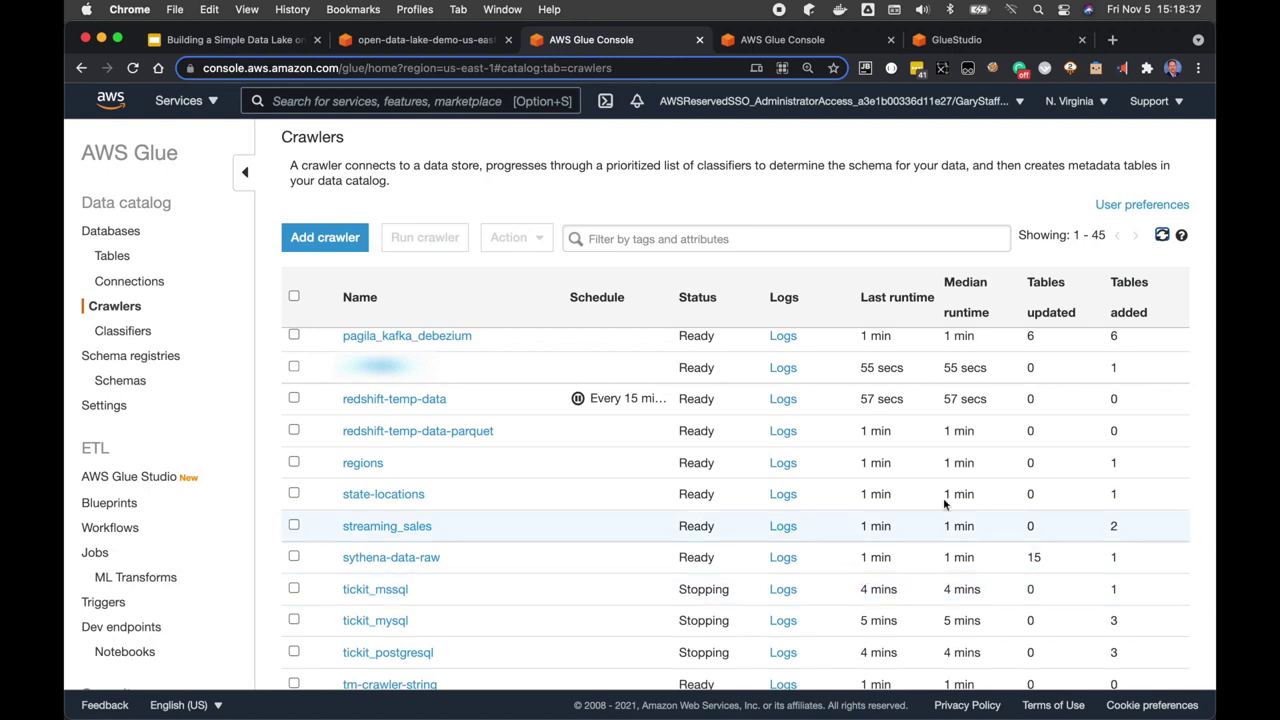
Step: Review the tables of the tickit_demo database in the Glue data catalog and compare them with the tickit connections
{"action": "left_click", "coordinate": [116, 255]}
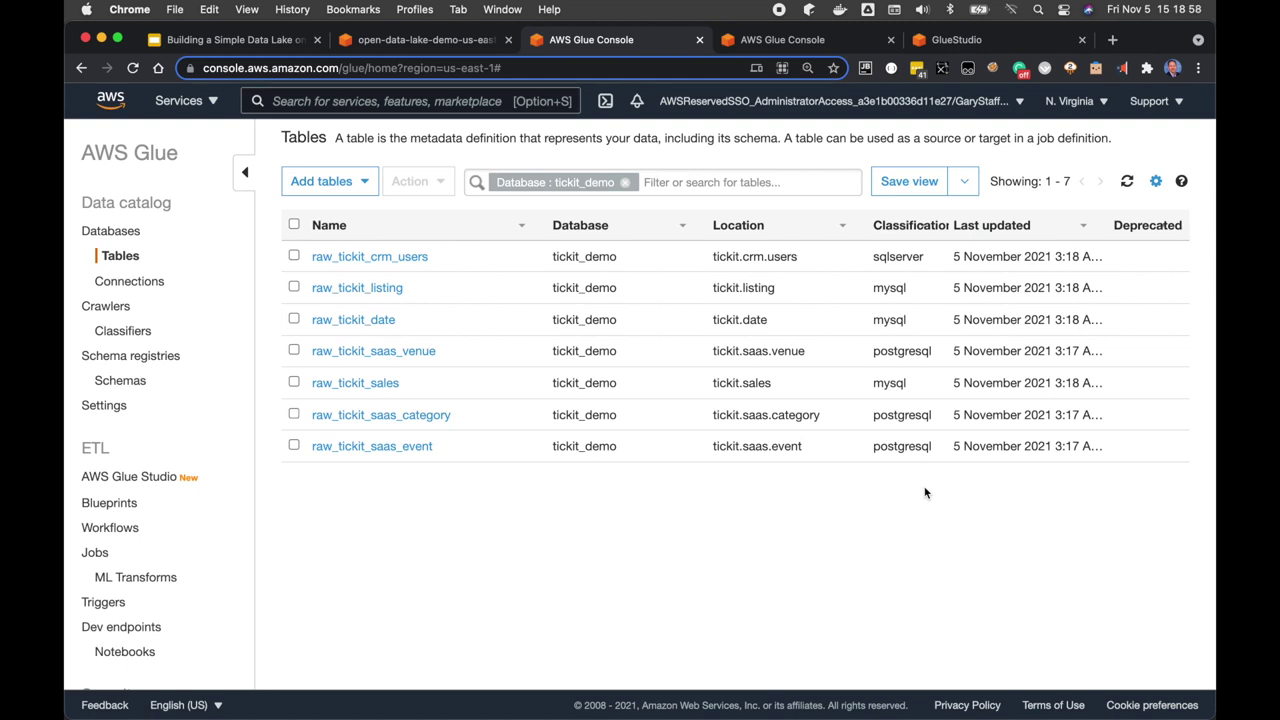
{"action": "left_click", "coordinate": [148, 281]}
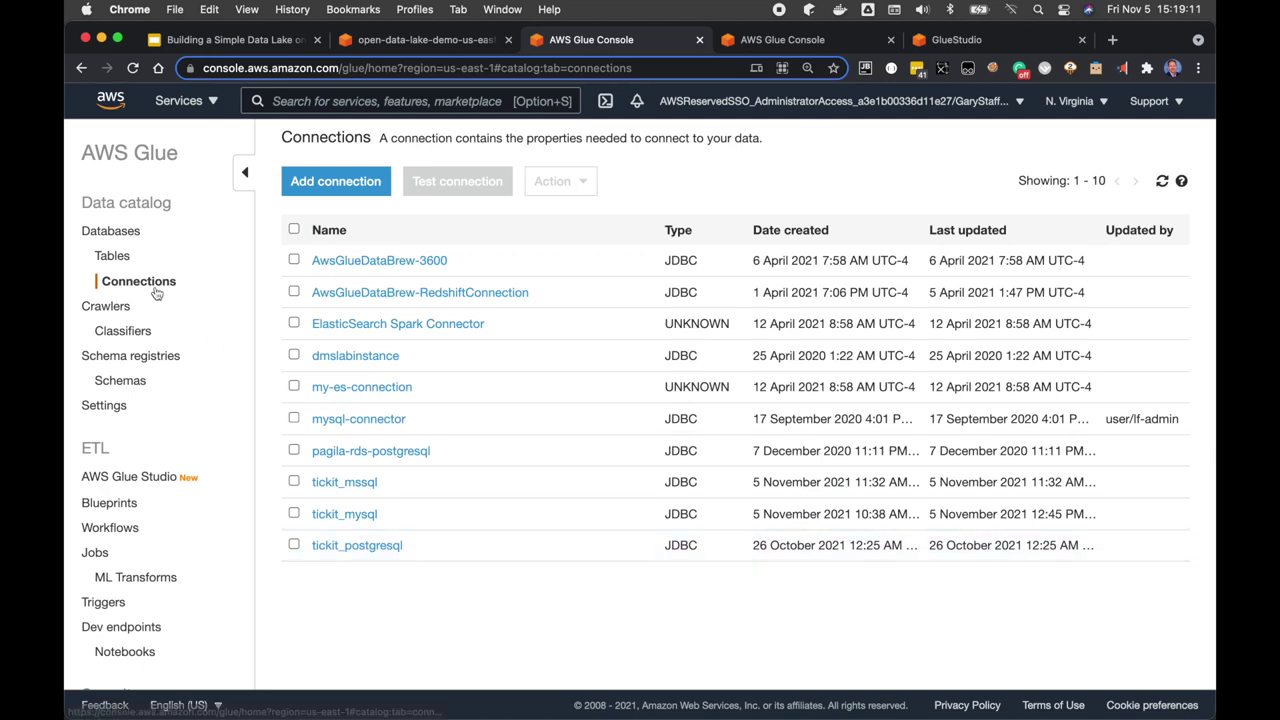
{"action": "left_click", "coordinate": [119, 258]}
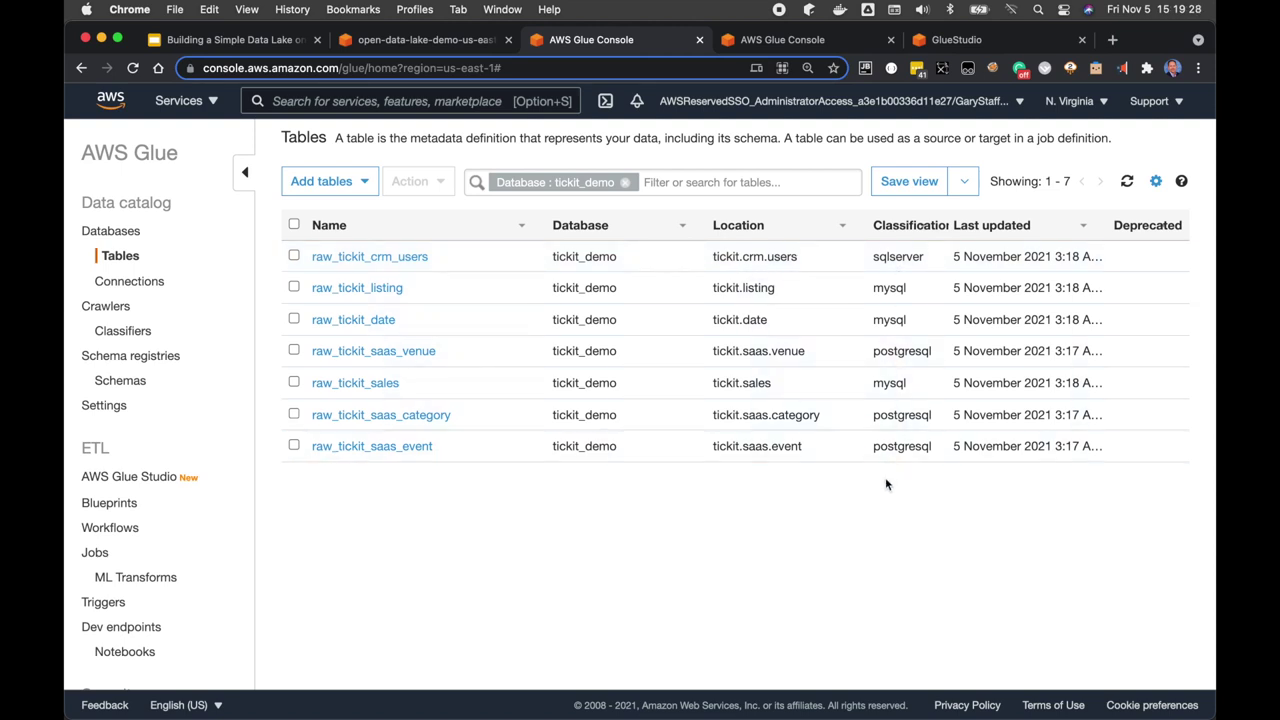
Step: Open the raw_tickit_crm_users table and examine its properties, connection and full column schema
{"action": "left_click", "coordinate": [407, 258]}
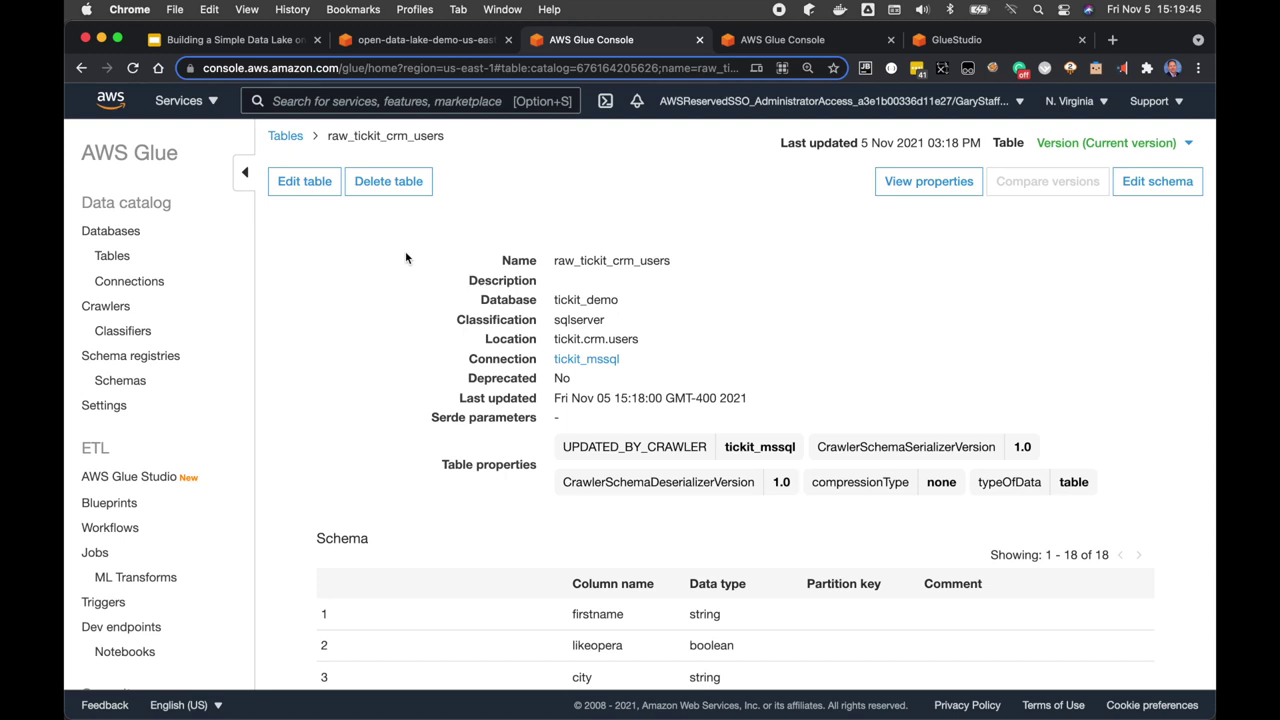
{"action": "scroll", "coordinate": [405, 258], "scroll_direction": "down", "scroll_amount": 1}
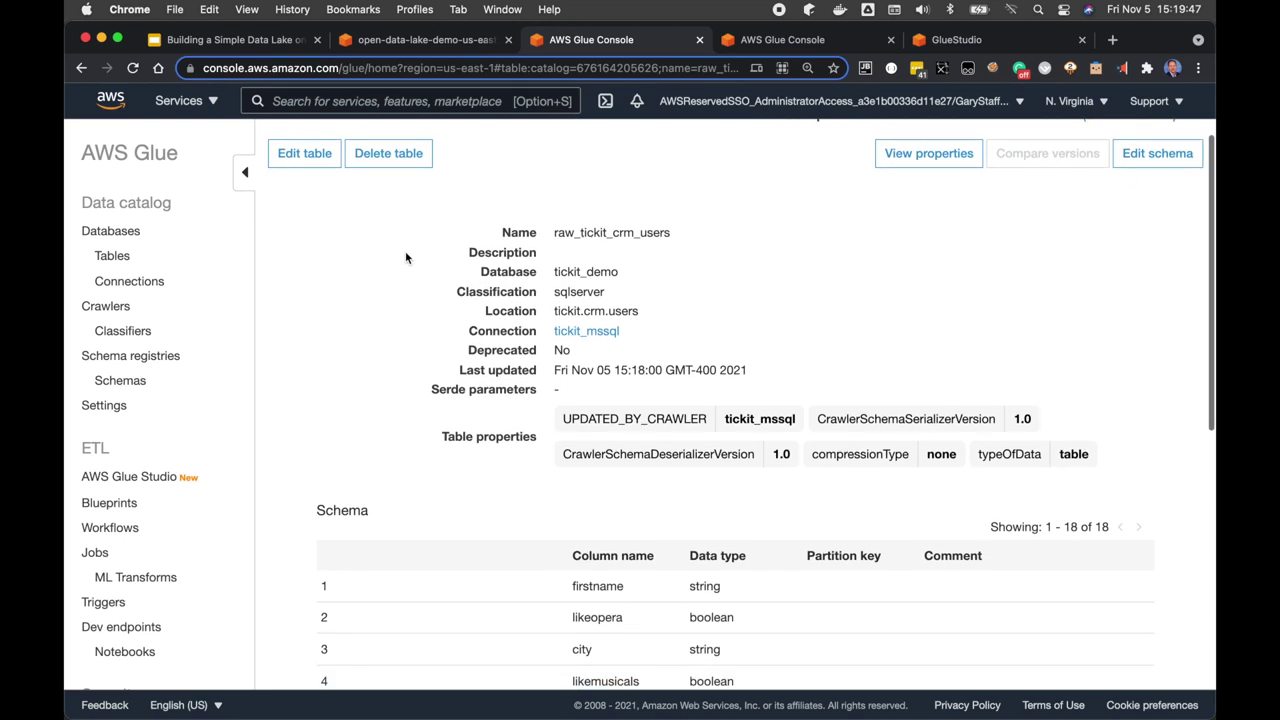
{"action": "scroll", "coordinate": [405, 258], "scroll_direction": "down", "scroll_amount": 1}
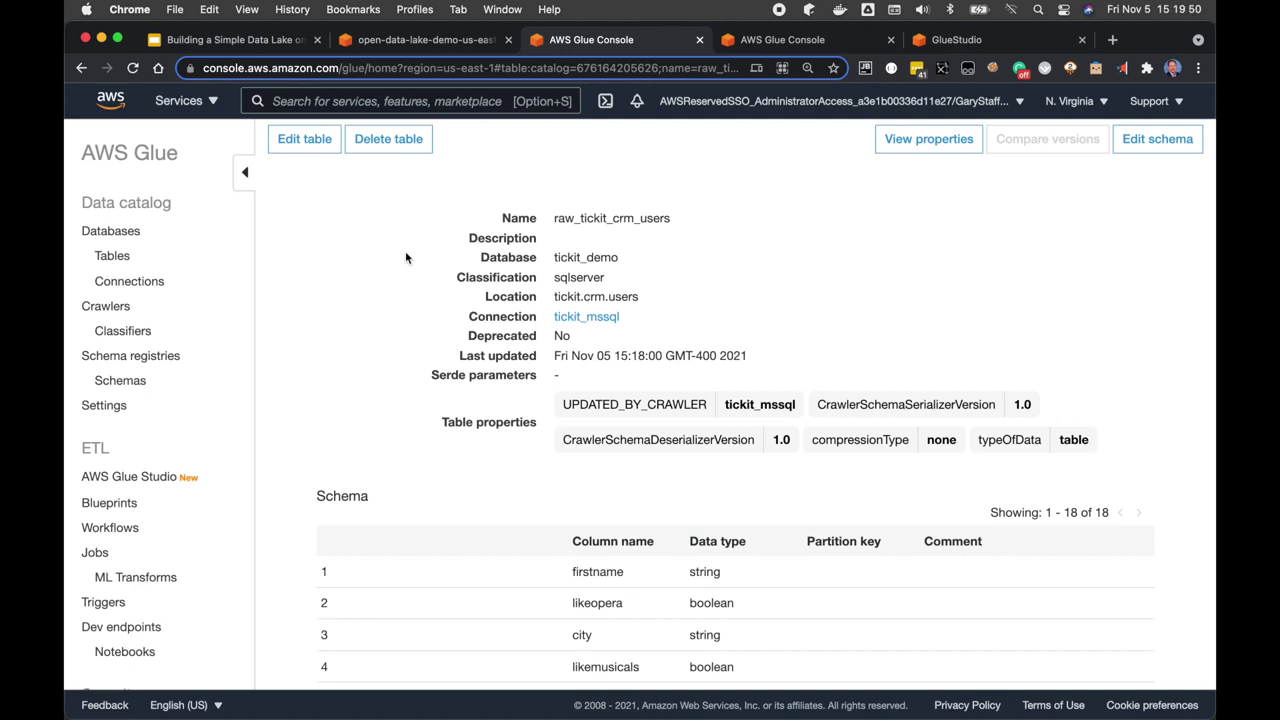
{"action": "scroll", "coordinate": [405, 258], "scroll_direction": "down", "scroll_amount": 3}
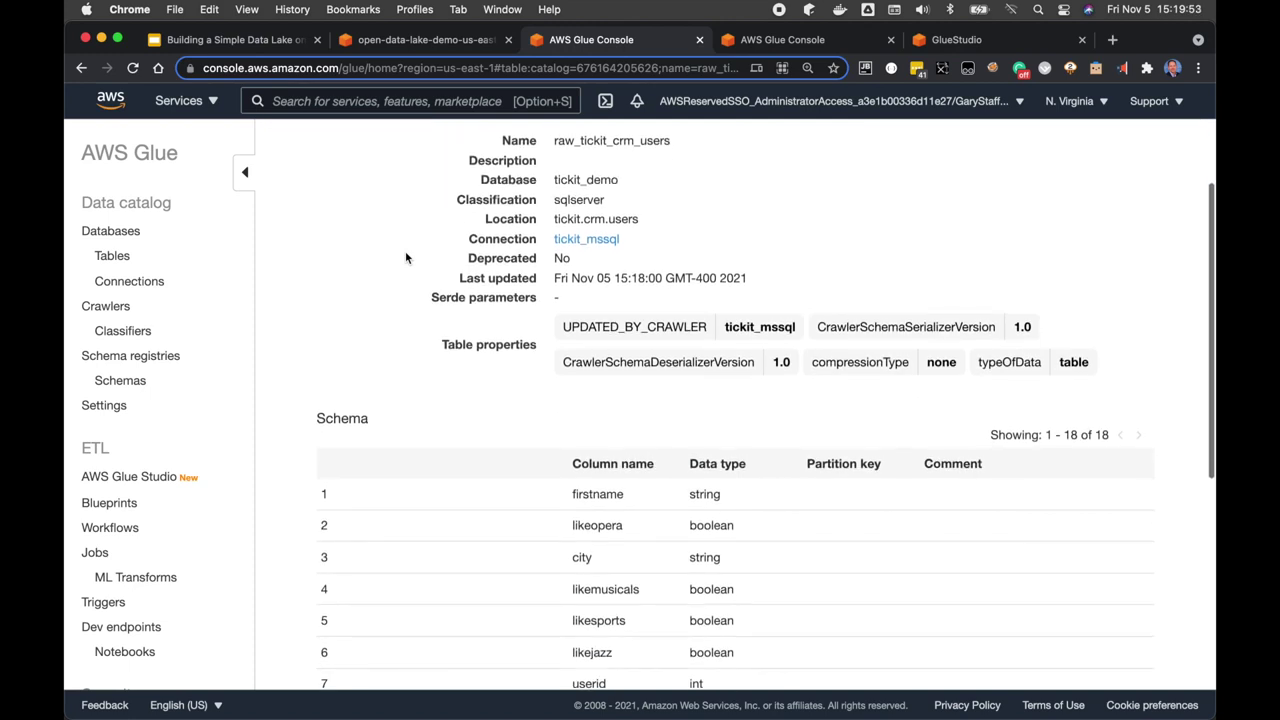
{"action": "scroll", "coordinate": [684, 441], "scroll_direction": "down", "scroll_amount": 1}
{"action": "scroll", "coordinate": [684, 441], "scroll_direction": "down", "scroll_amount": 5}
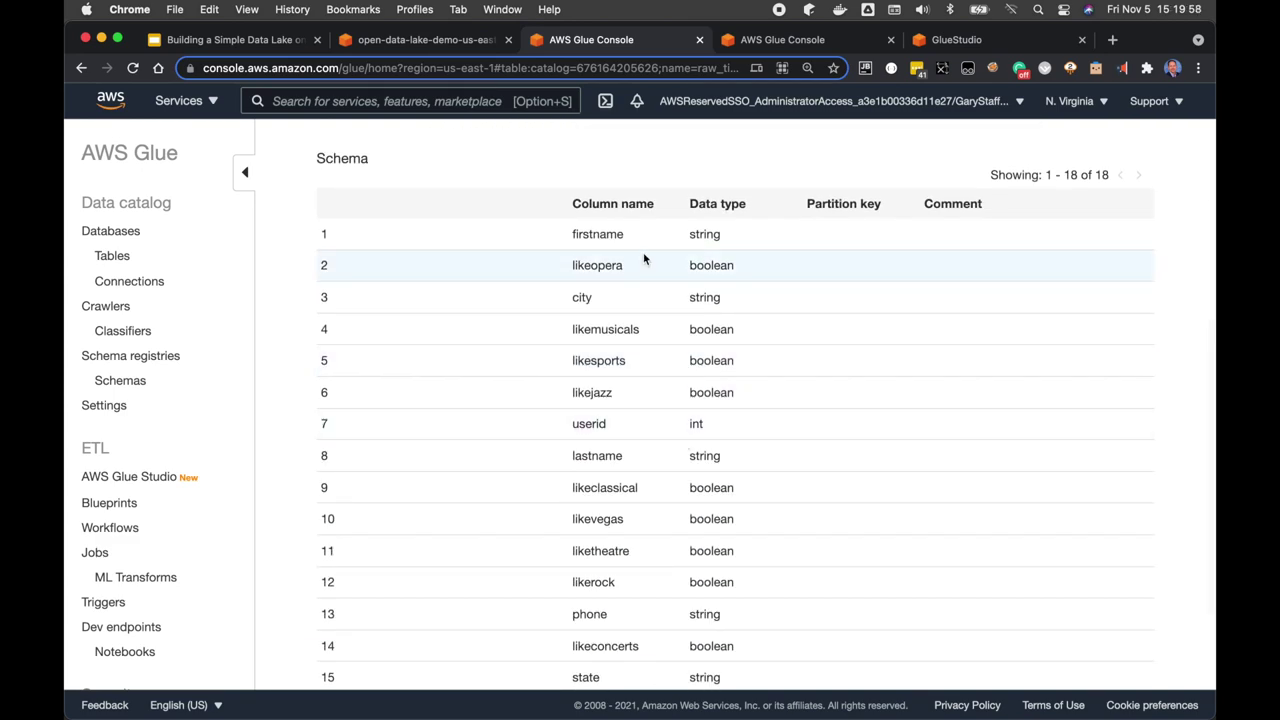
{"action": "scroll", "coordinate": [673, 500], "scroll_direction": "down", "scroll_amount": 3}
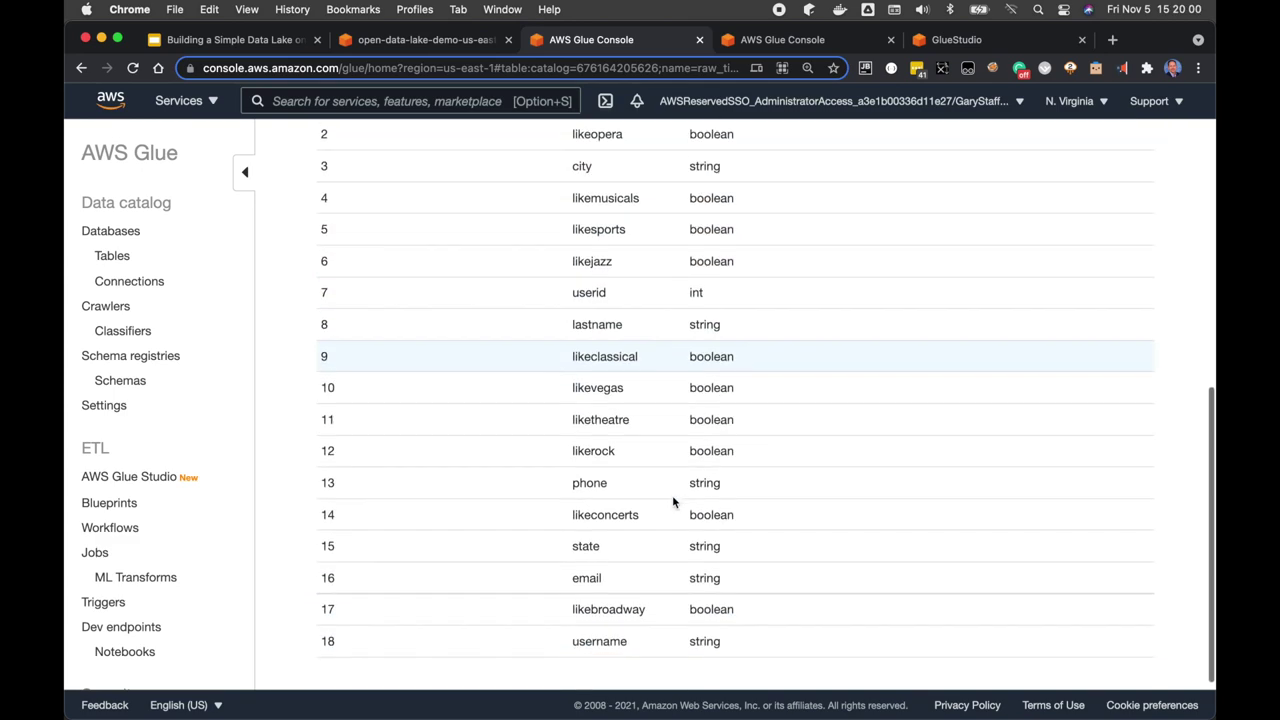
{"action": "scroll", "coordinate": [673, 500], "scroll_direction": "up", "scroll_amount": 10}
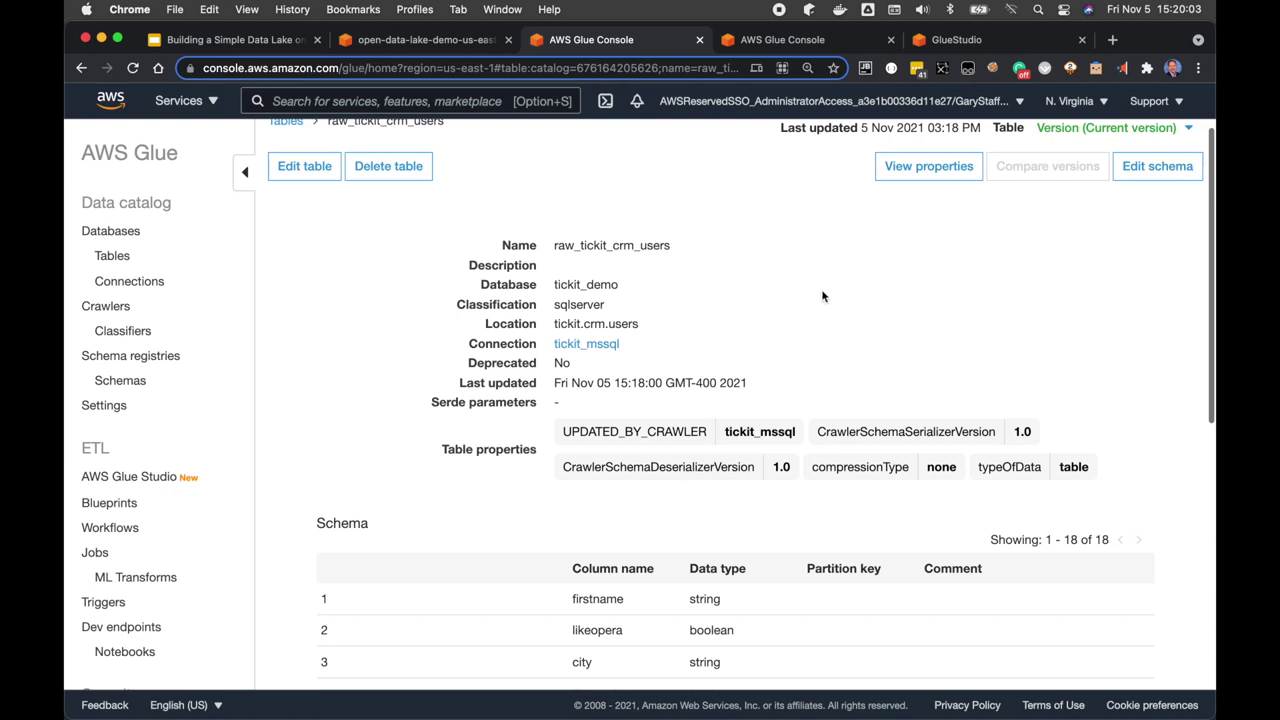
{"action": "scroll", "coordinate": [827, 295], "scroll_direction": "up", "scroll_amount": 1}
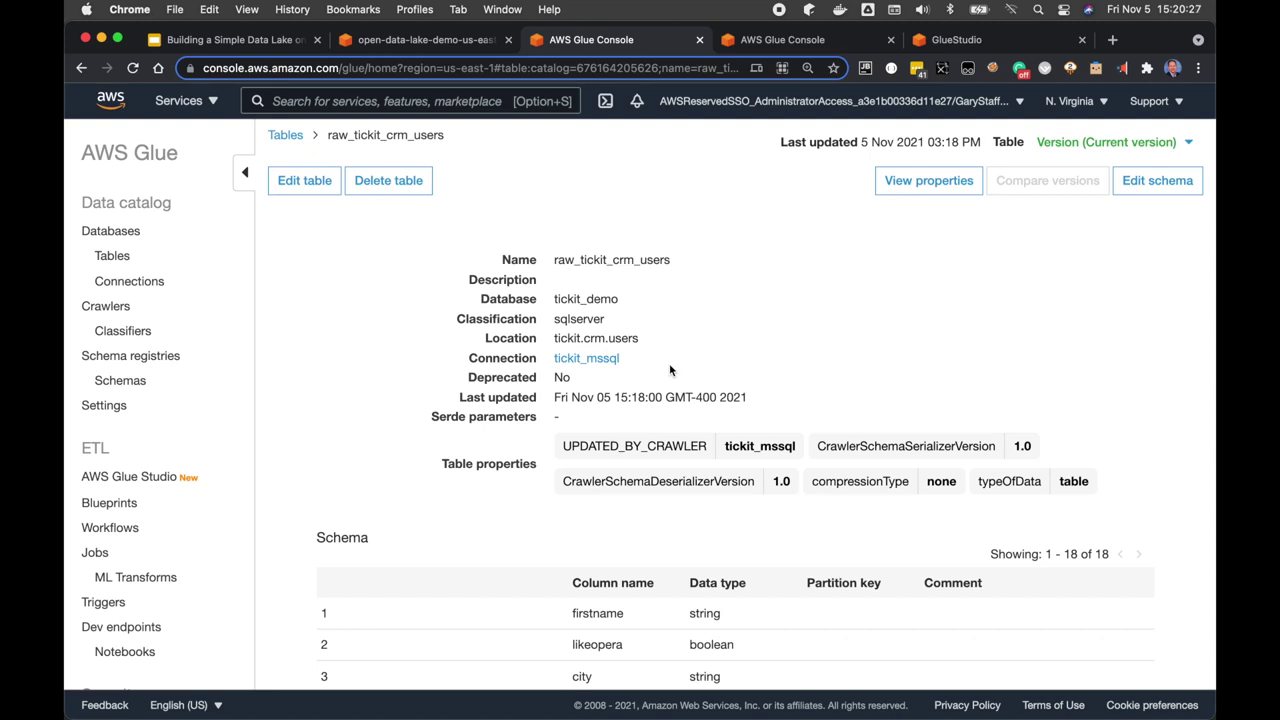
Step: View the tickit_ jobs in Glue Studio, and copy the seven start-job-run commands for the tickit_public convert jobs from README.md in PyCharm
{"action": "left_click", "coordinate": [956, 42]}
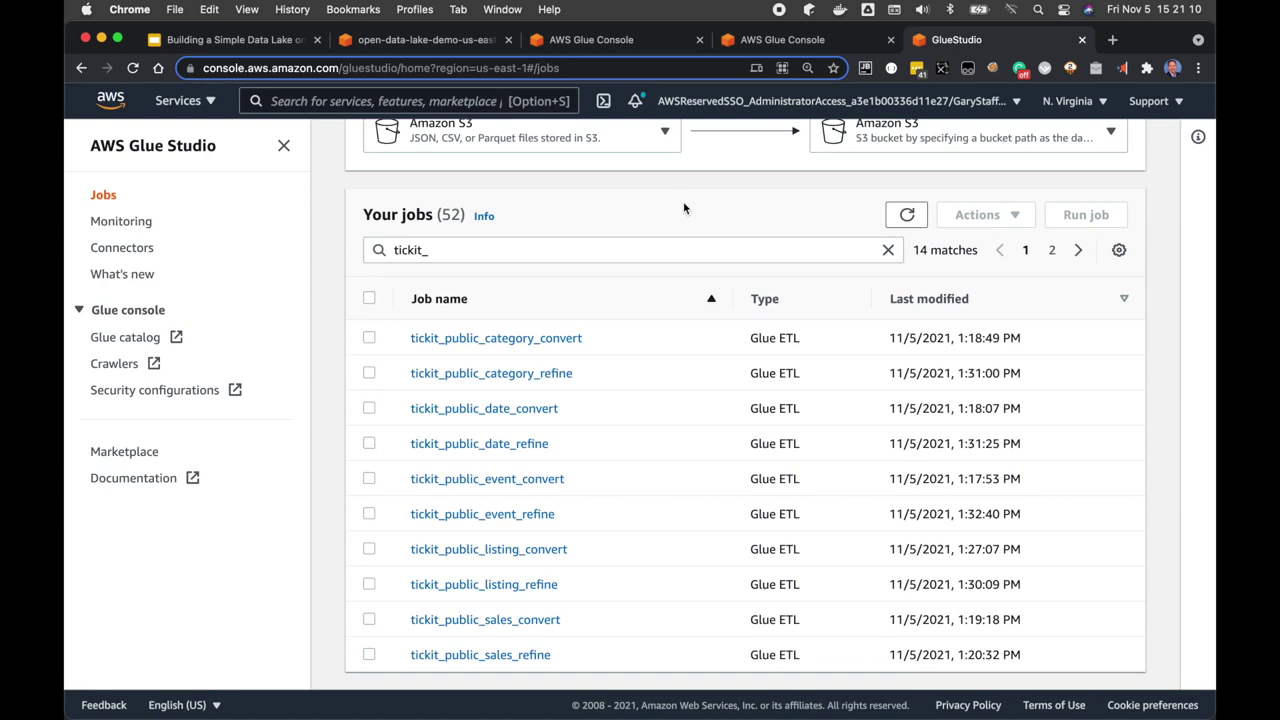
{"action": "key", "text": "super+Tab"}
{"action": "key", "text": "super+Tab"}
{"action": "scroll", "coordinate": [632, 440], "scroll_direction": "down", "scroll_amount": 3}
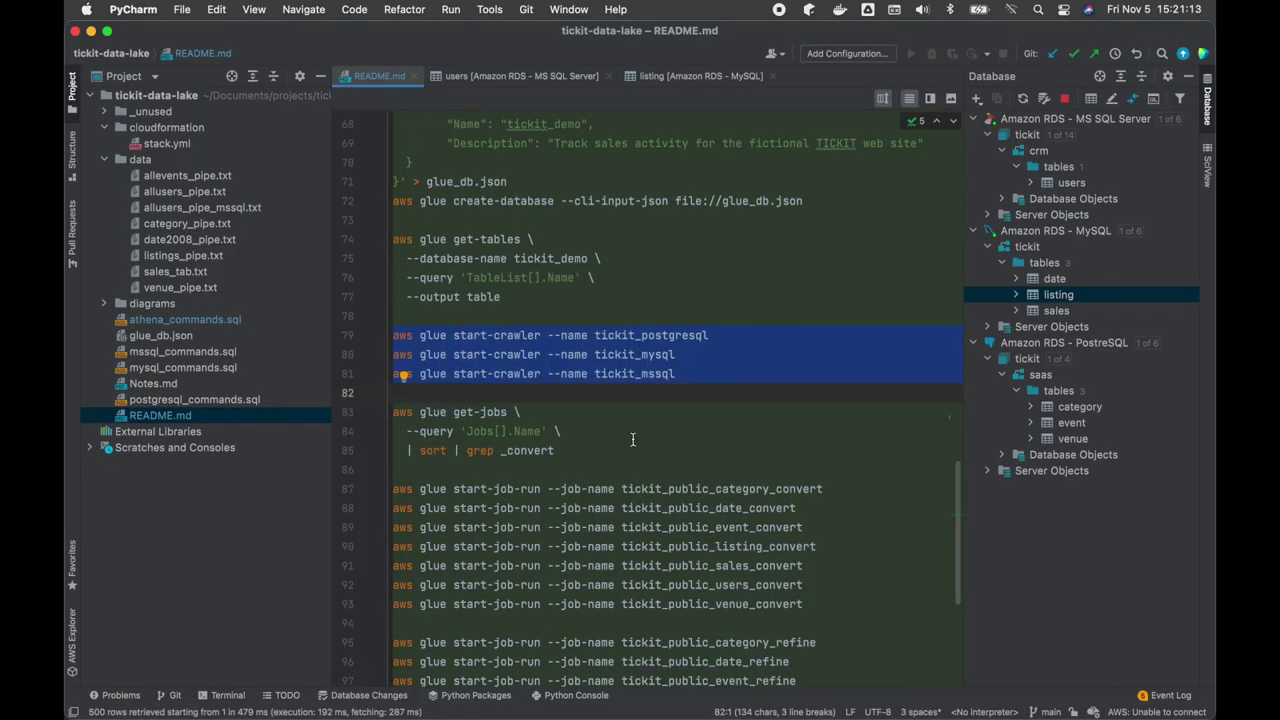
{"action": "scroll", "coordinate": [632, 440], "scroll_direction": "down", "scroll_amount": 1}
{"action": "left_click_drag", "start_coordinate": [614, 330], "coordinate": [590, 440]}
{"action": "key", "text": "super+c"}
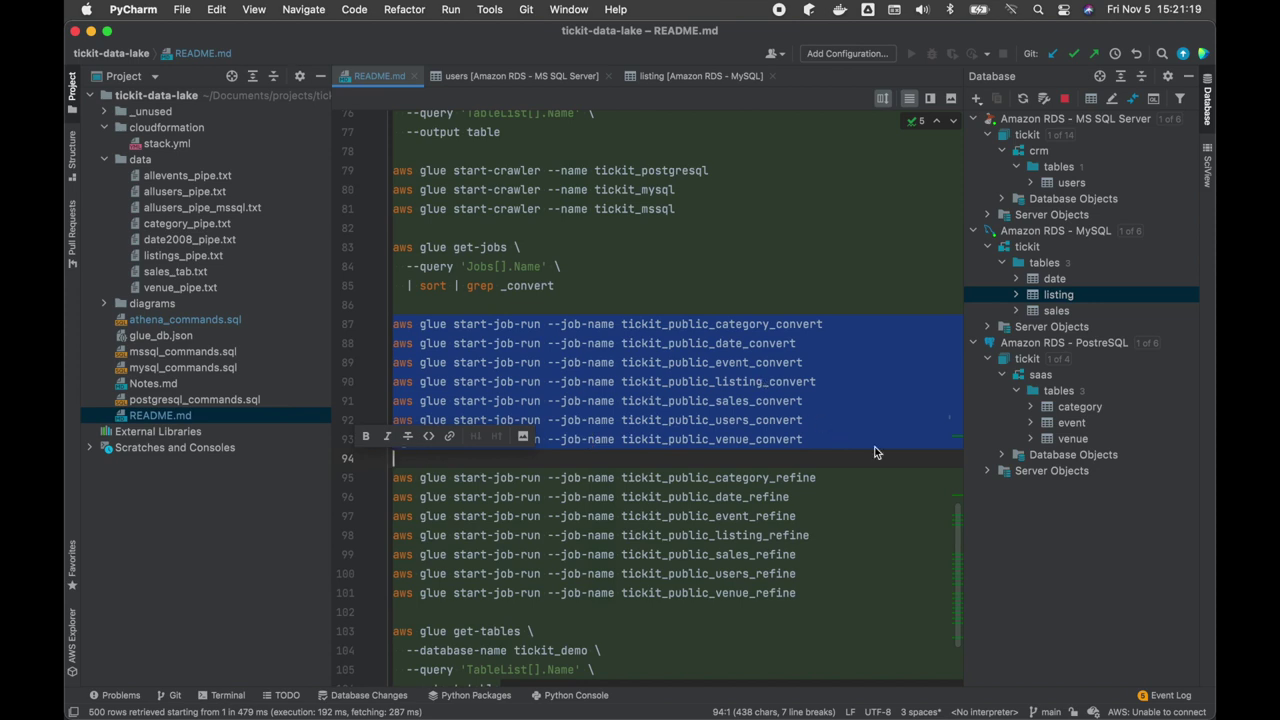
Step: Switch to iTerm2 and run the start-job-run commands for the category, date, event, listing, sales, users and venue convert jobs
{"action": "key", "text": "super+Tab"}
{"action": "key", "text": "super+Tab"}
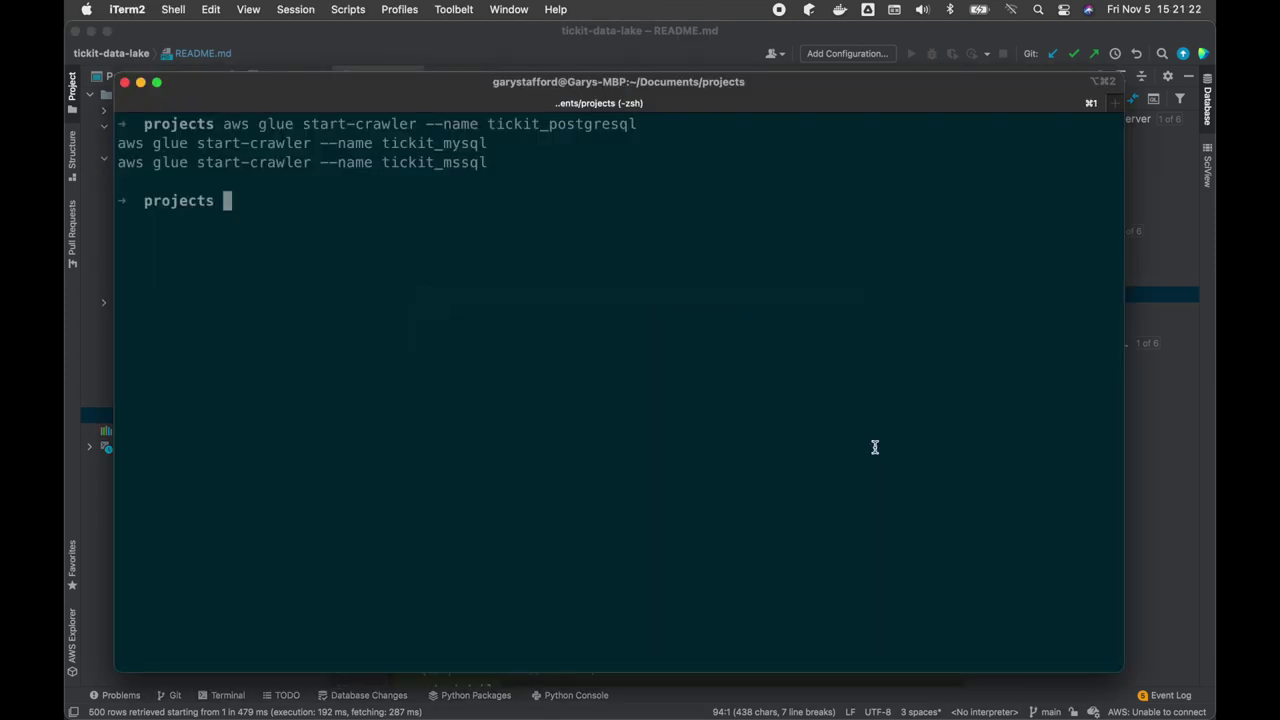
{"action": "key", "text": "super+v"}
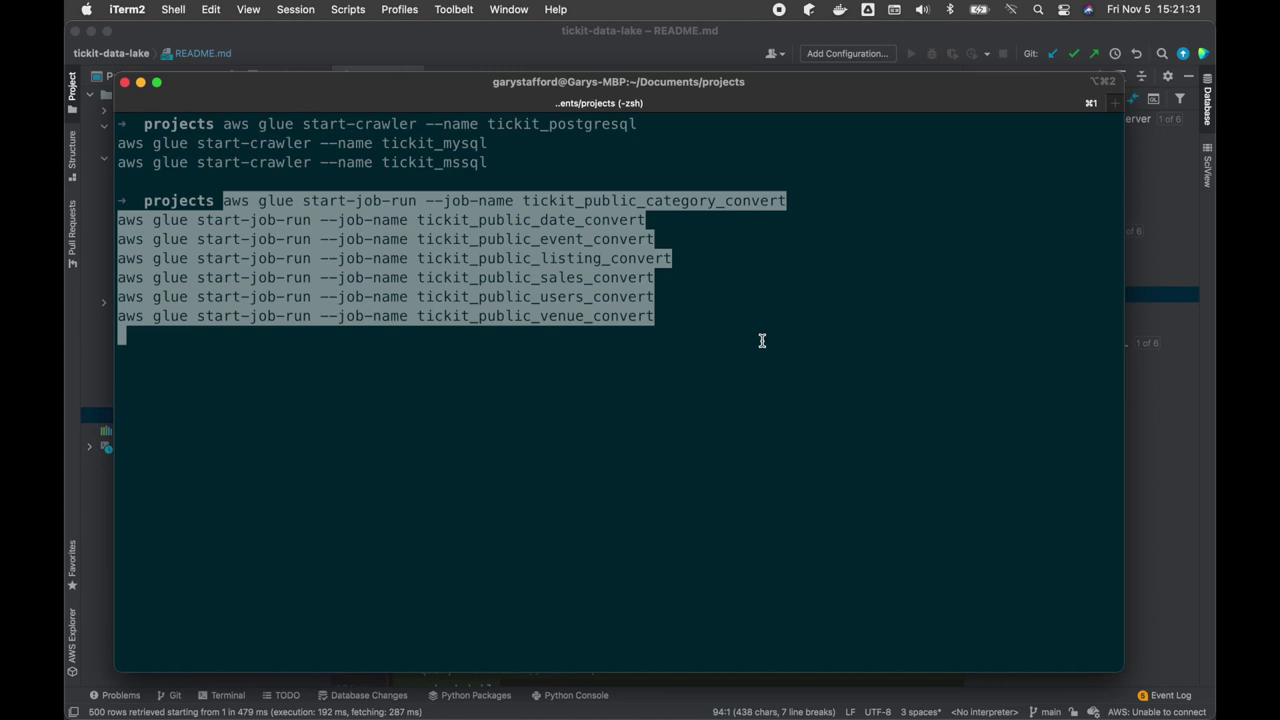
{"action": "key", "text": "Return"}
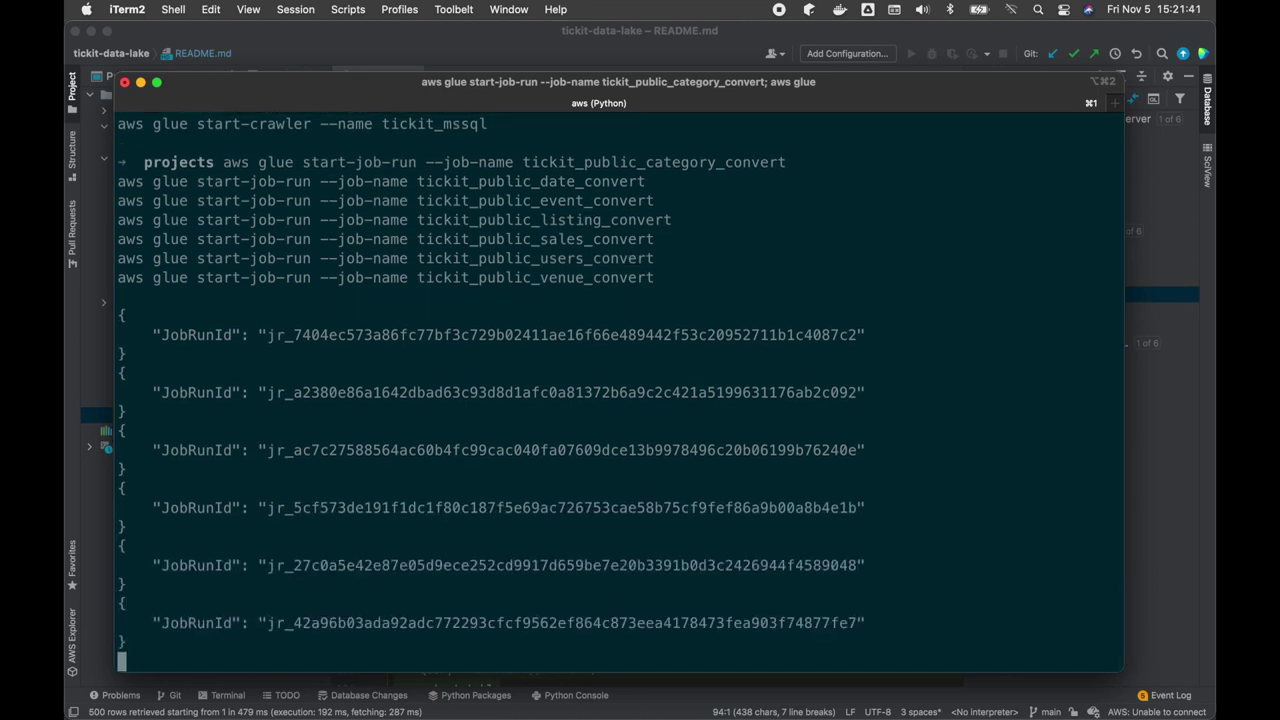
Step: Switch to Chrome and check the job runs summary on the Glue Studio monitoring page
{"action": "key", "text": "super+Tab"}
{"action": "key", "text": "super+Tab"}
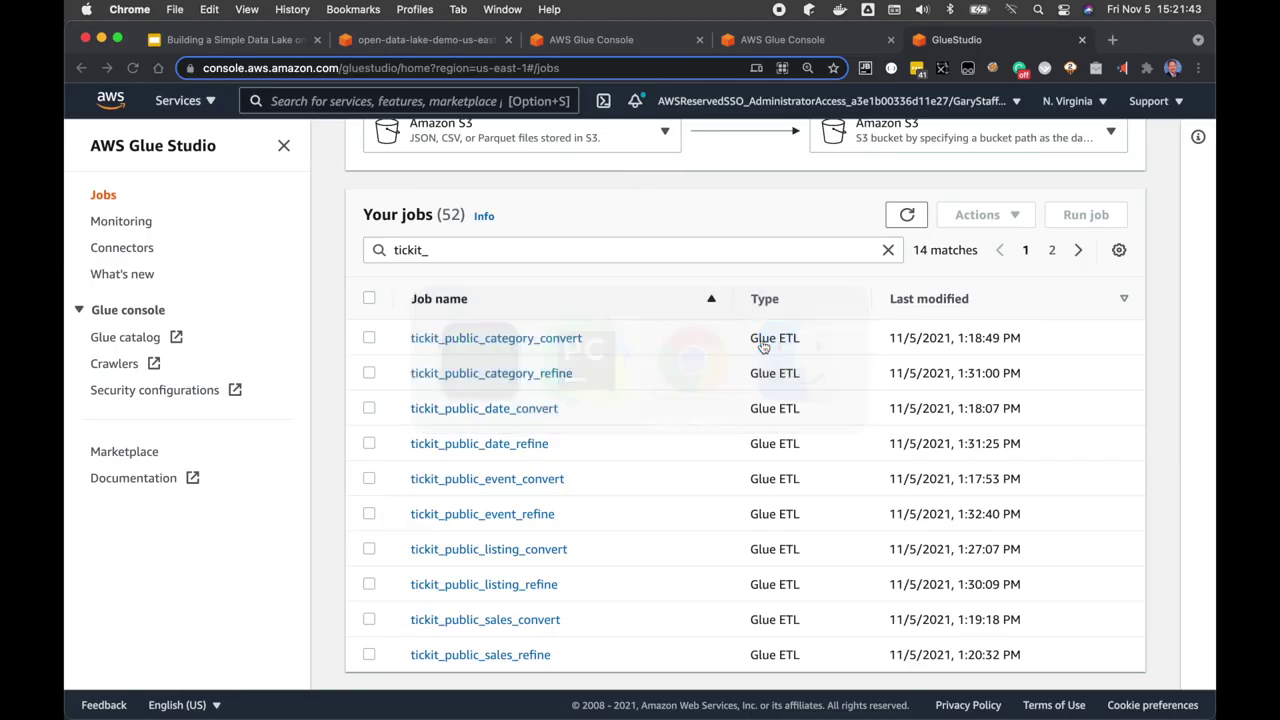
{"action": "scroll", "coordinate": [657, 294], "scroll_direction": "up", "scroll_amount": 5}
{"action": "scroll", "coordinate": [657, 288], "scroll_direction": "up", "scroll_amount": 1}
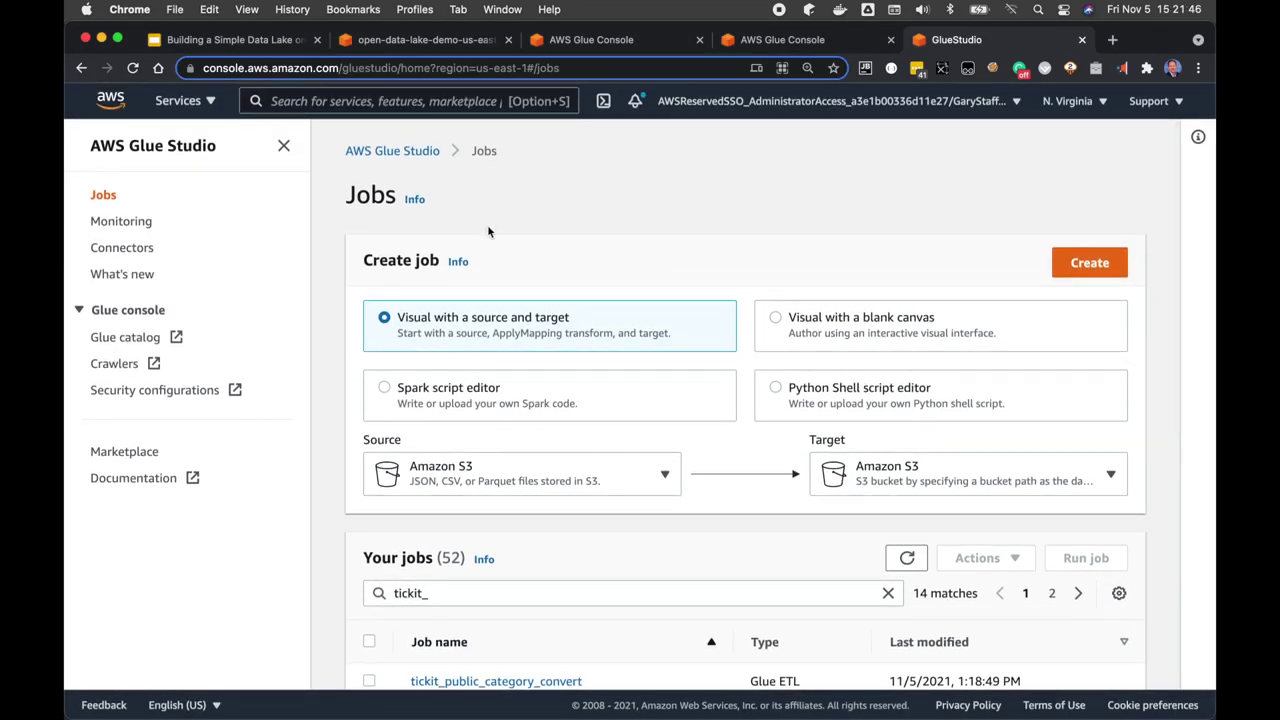
{"action": "left_click", "coordinate": [128, 221]}
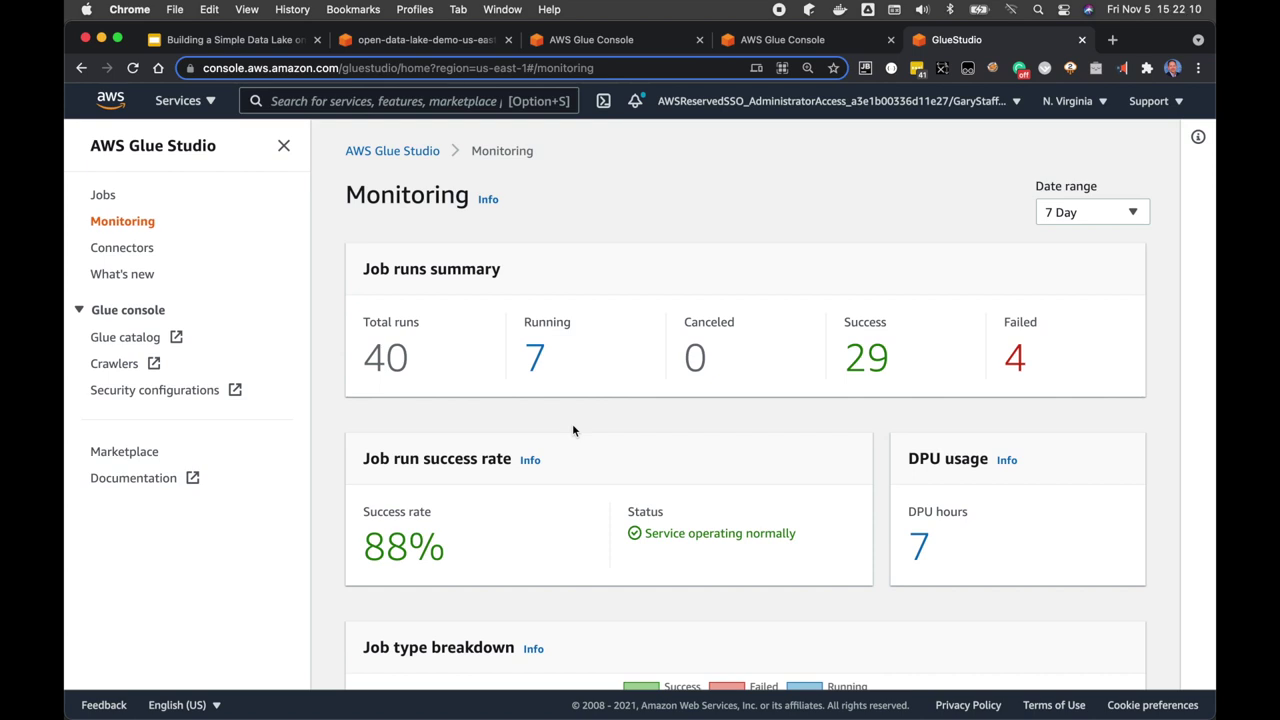
Step: Open the tickit_public_listing_convert job and examine its S3 bucket target's format, compression, full target location and data catalog update options
{"action": "left_click", "coordinate": [103, 195]}
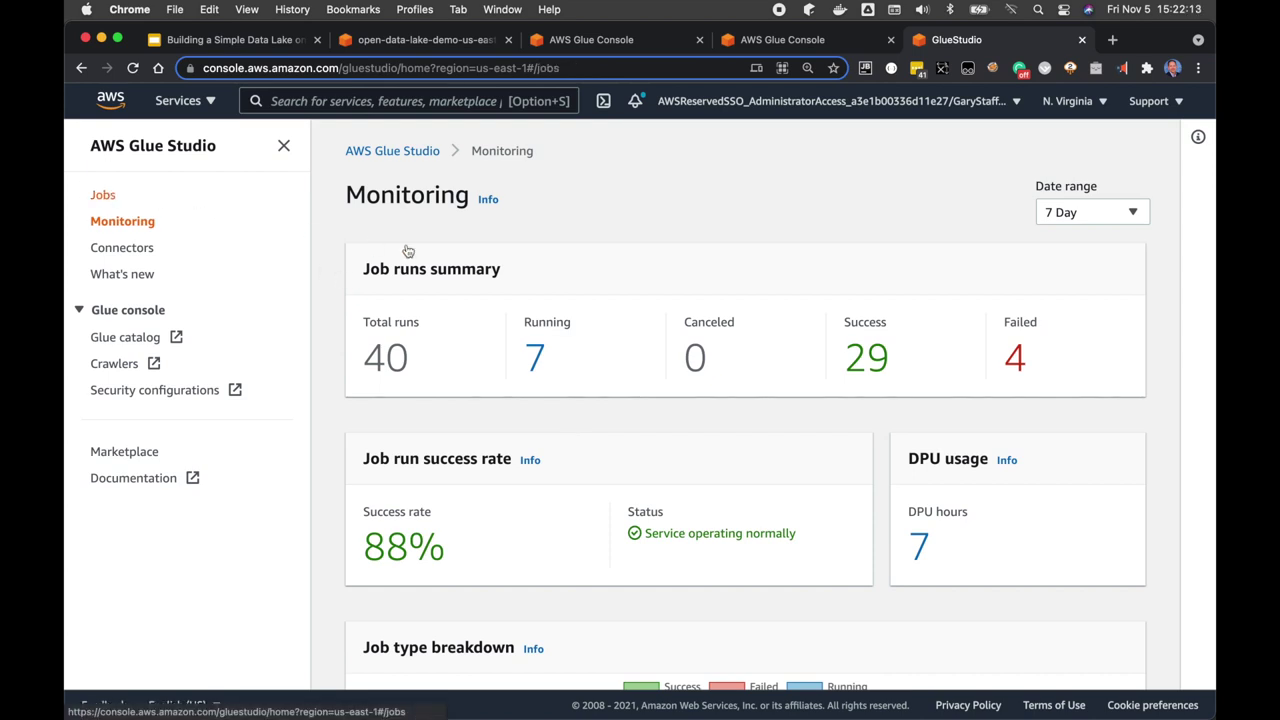
{"action": "scroll", "coordinate": [523, 475], "scroll_direction": "down", "scroll_amount": 5}
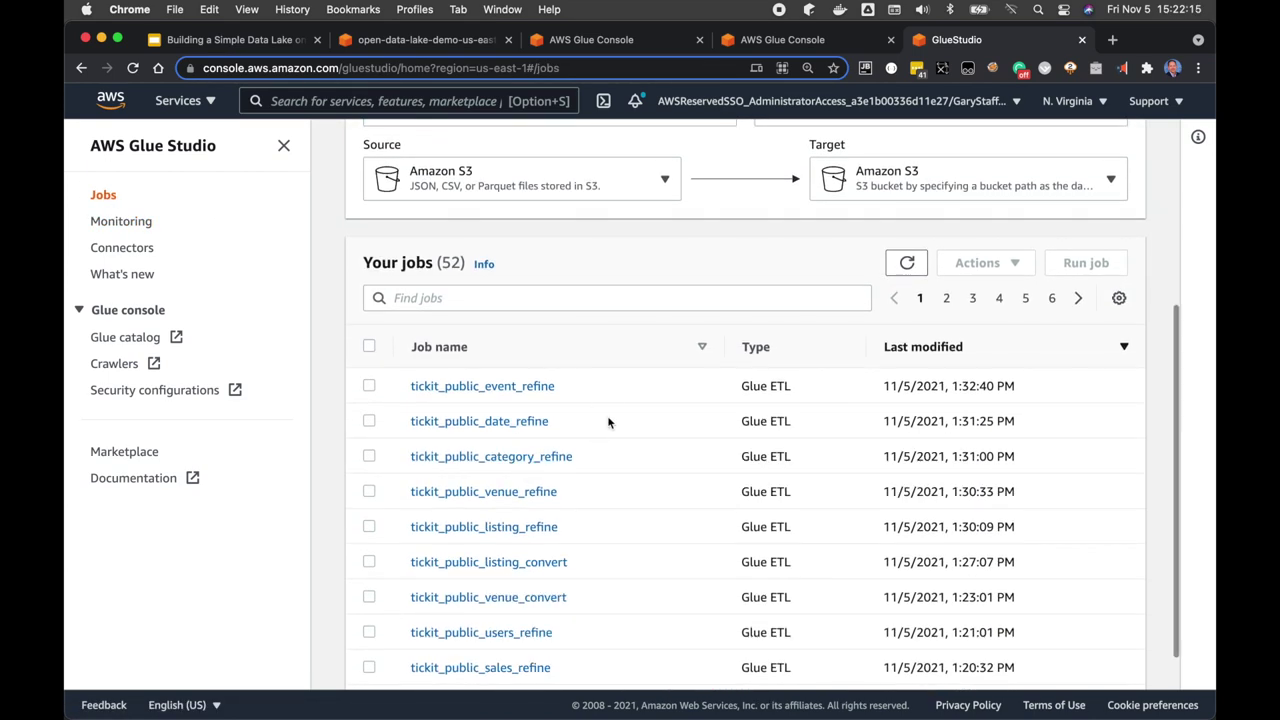
{"action": "scroll", "coordinate": [607, 421], "scroll_direction": "down", "scroll_amount": 1}
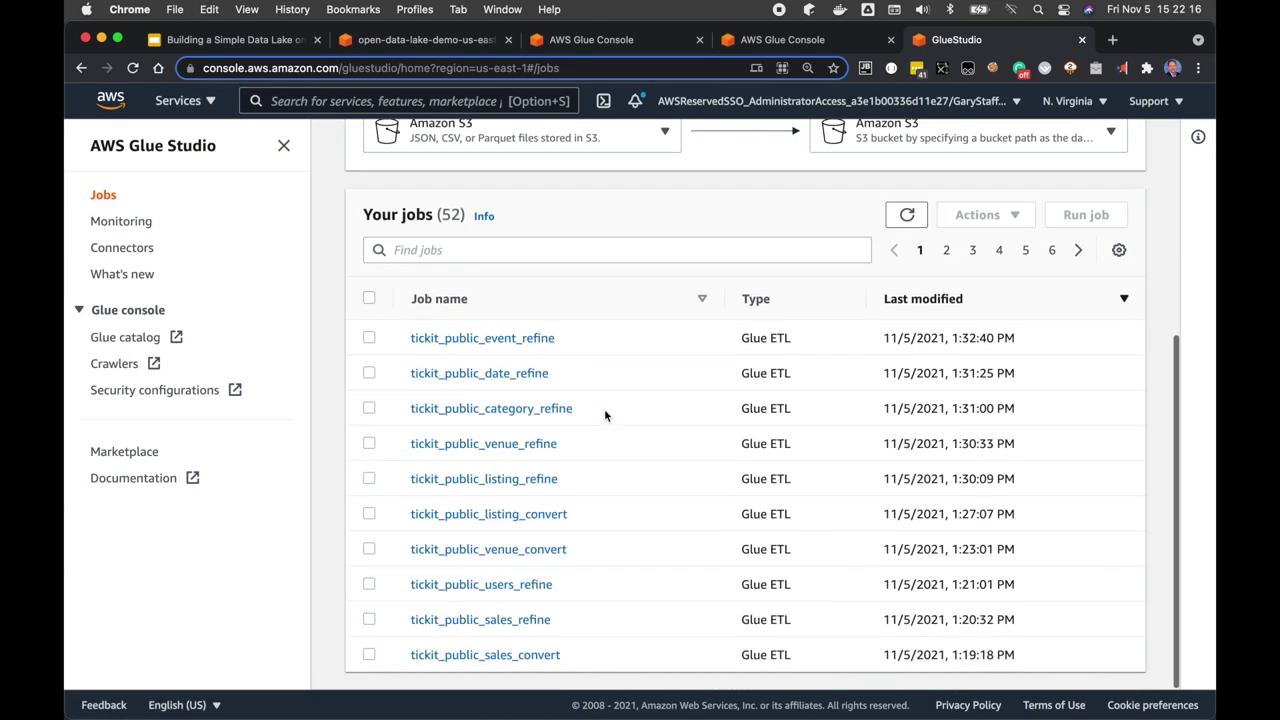
{"action": "left_click", "coordinate": [513, 516]}
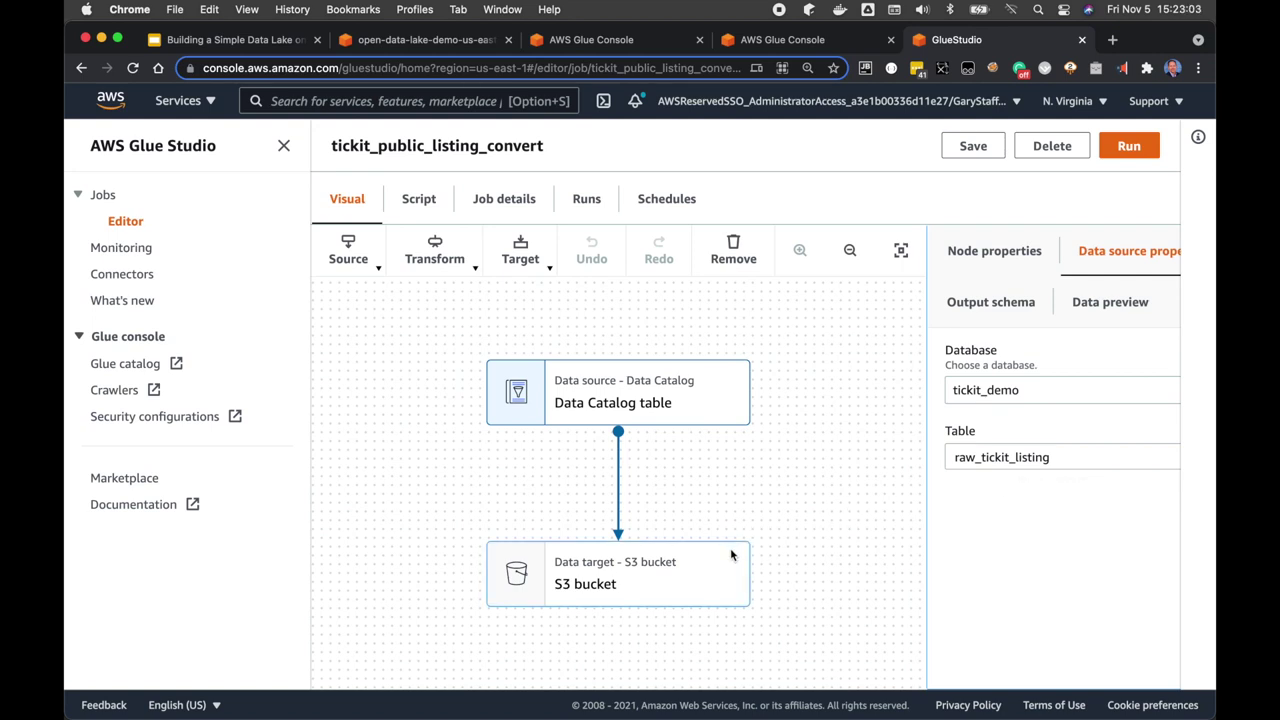
{"action": "left_click", "coordinate": [700, 557]}
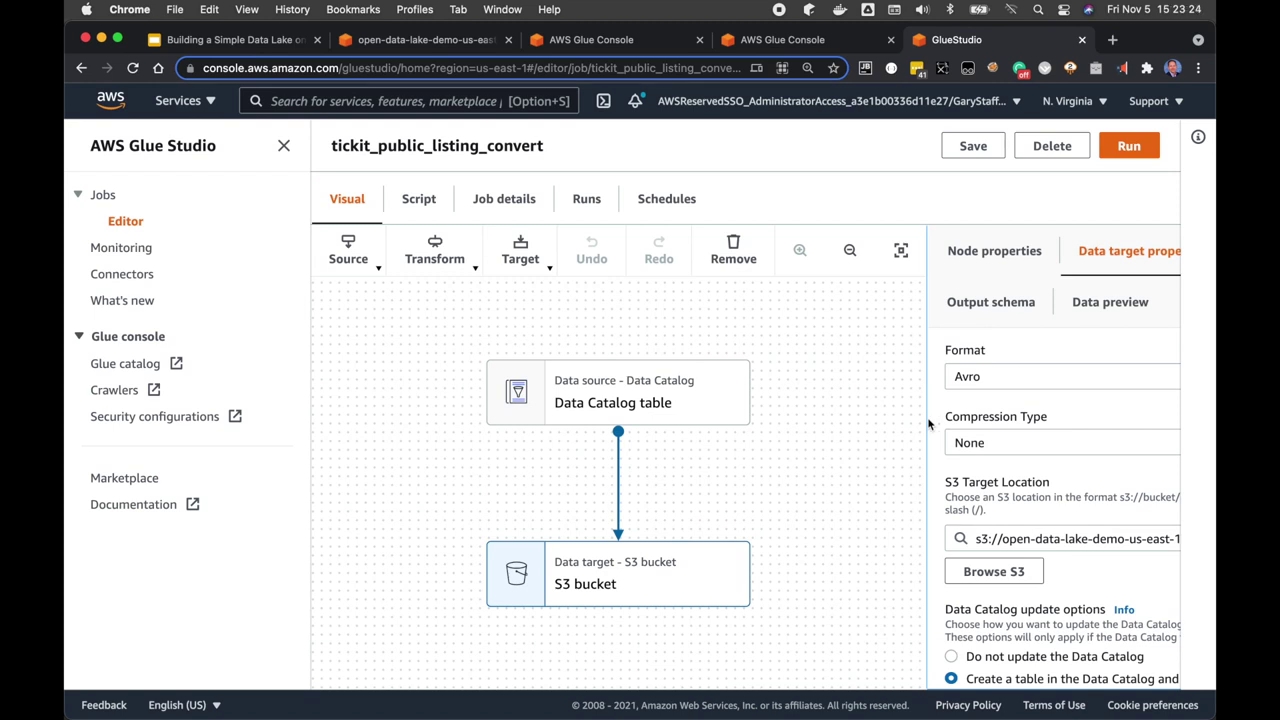
{"action": "scroll", "coordinate": [978, 398], "scroll_direction": "down", "scroll_amount": 2}
{"action": "left_click_drag", "start_coordinate": [1020, 466], "coordinate": [1194, 466]}
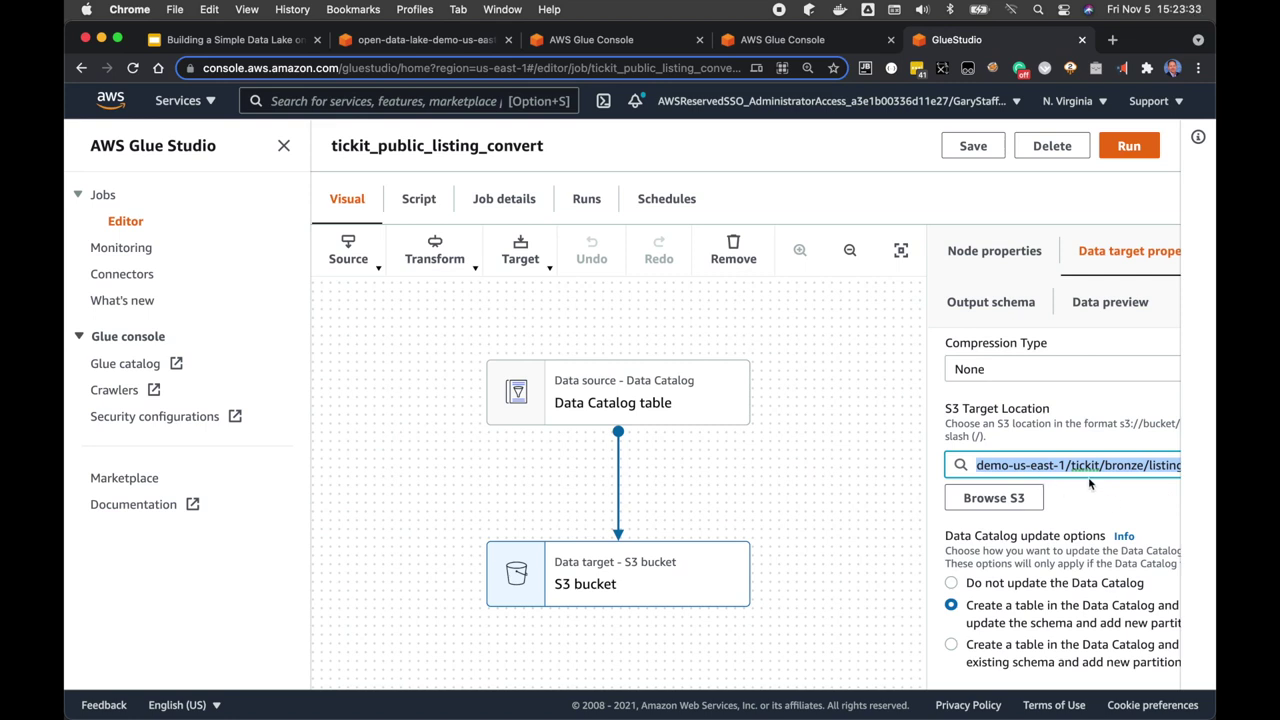
{"action": "left_click", "coordinate": [1148, 498]}
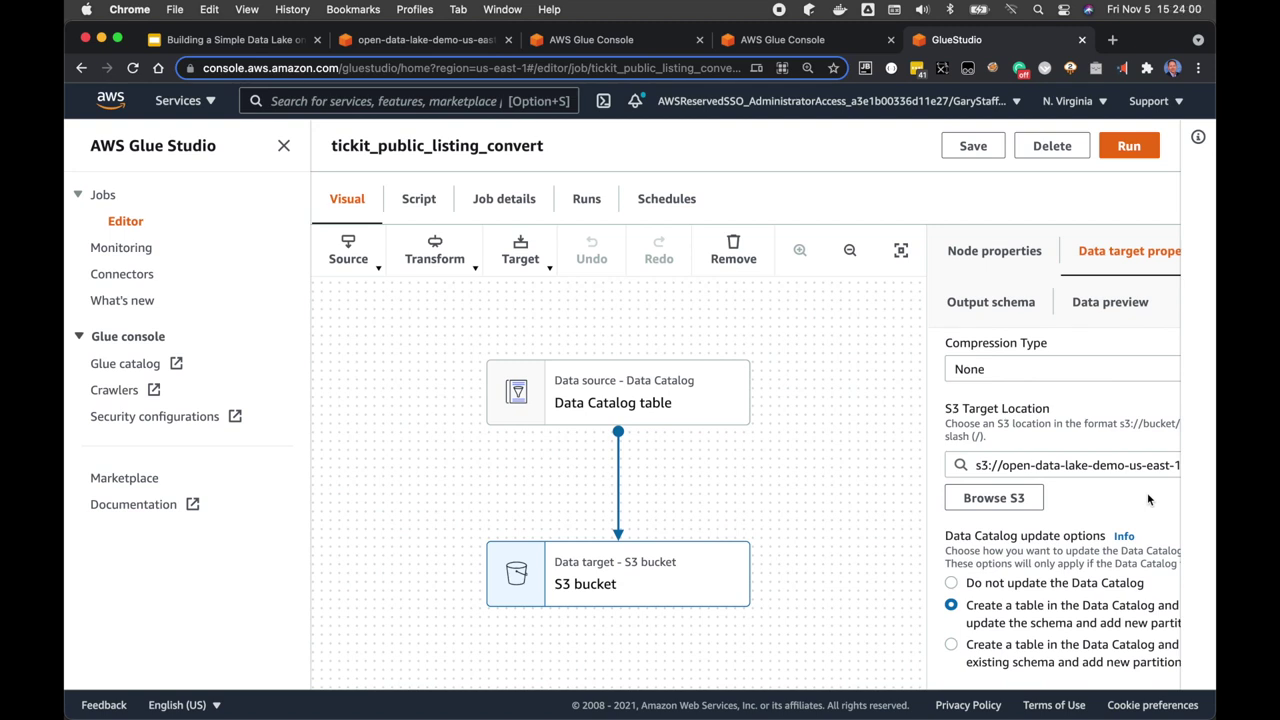
Step: Recheck the job runs in Glue Studio monitoring, refresh the tickit/ folder in S3 and view the contents of bronze/
{"action": "left_click", "coordinate": [136, 250]}
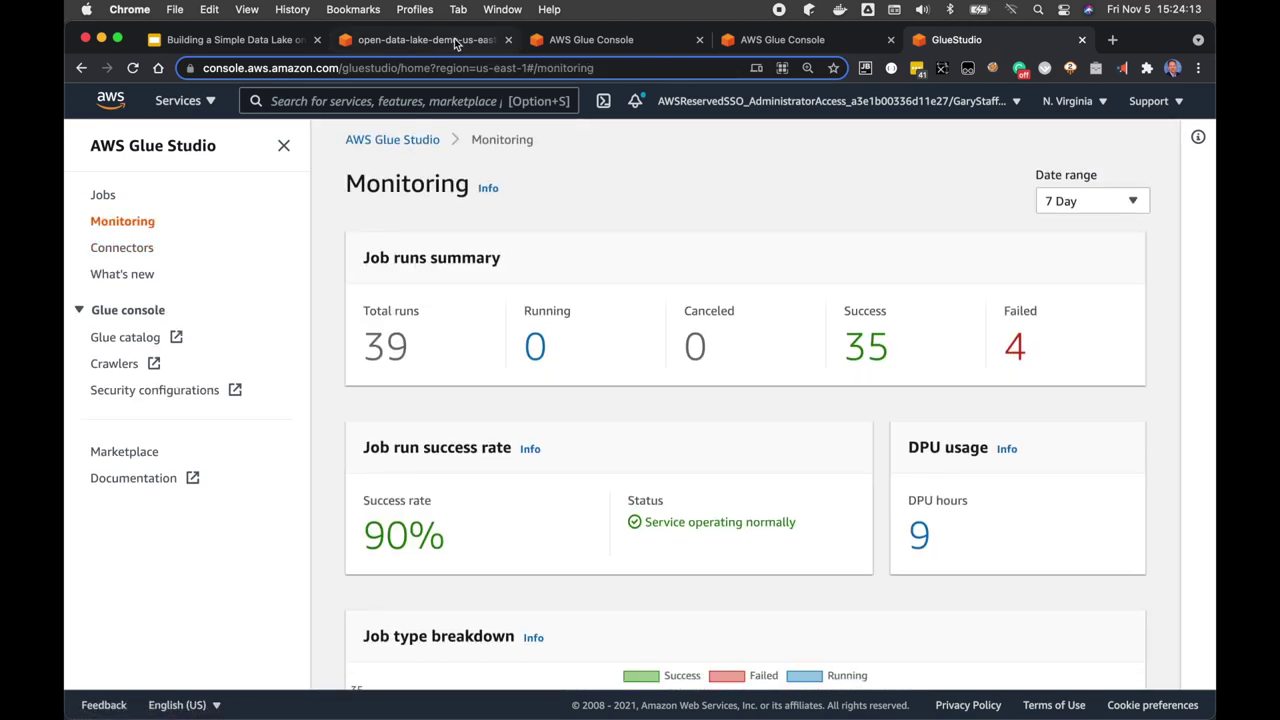
{"action": "left_click", "coordinate": [455, 42]}
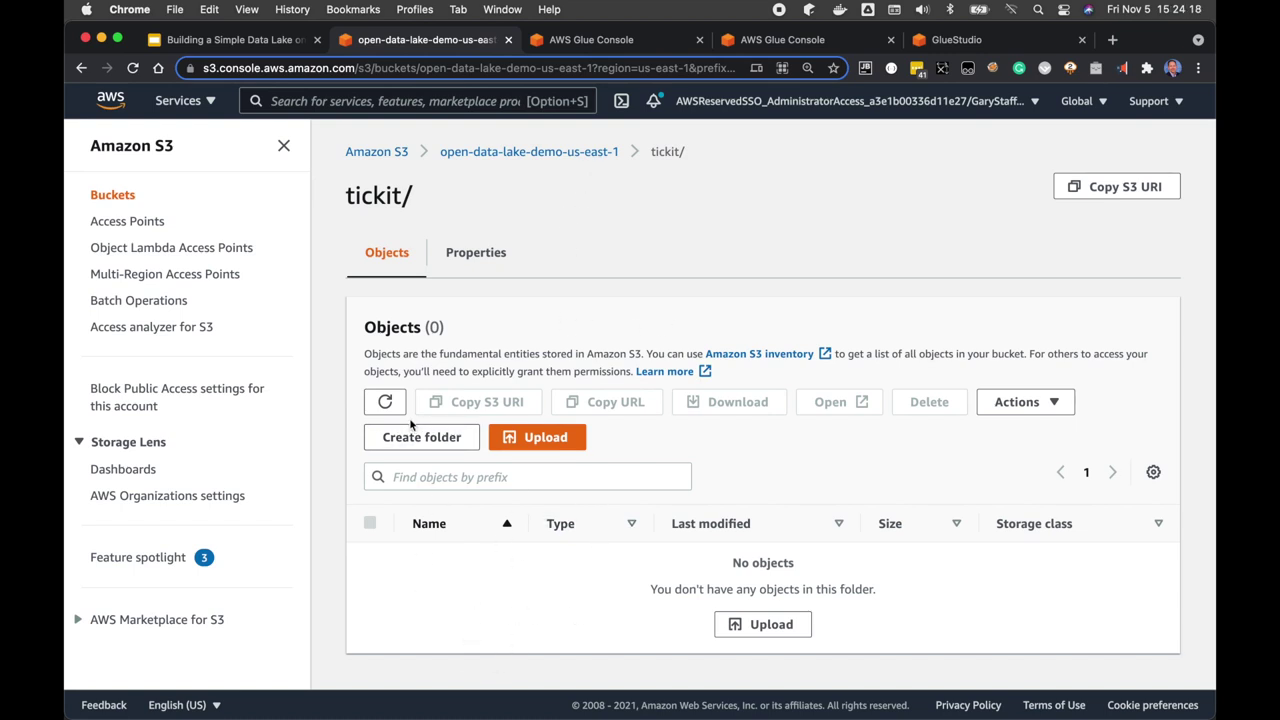
{"action": "left_click", "coordinate": [385, 402]}
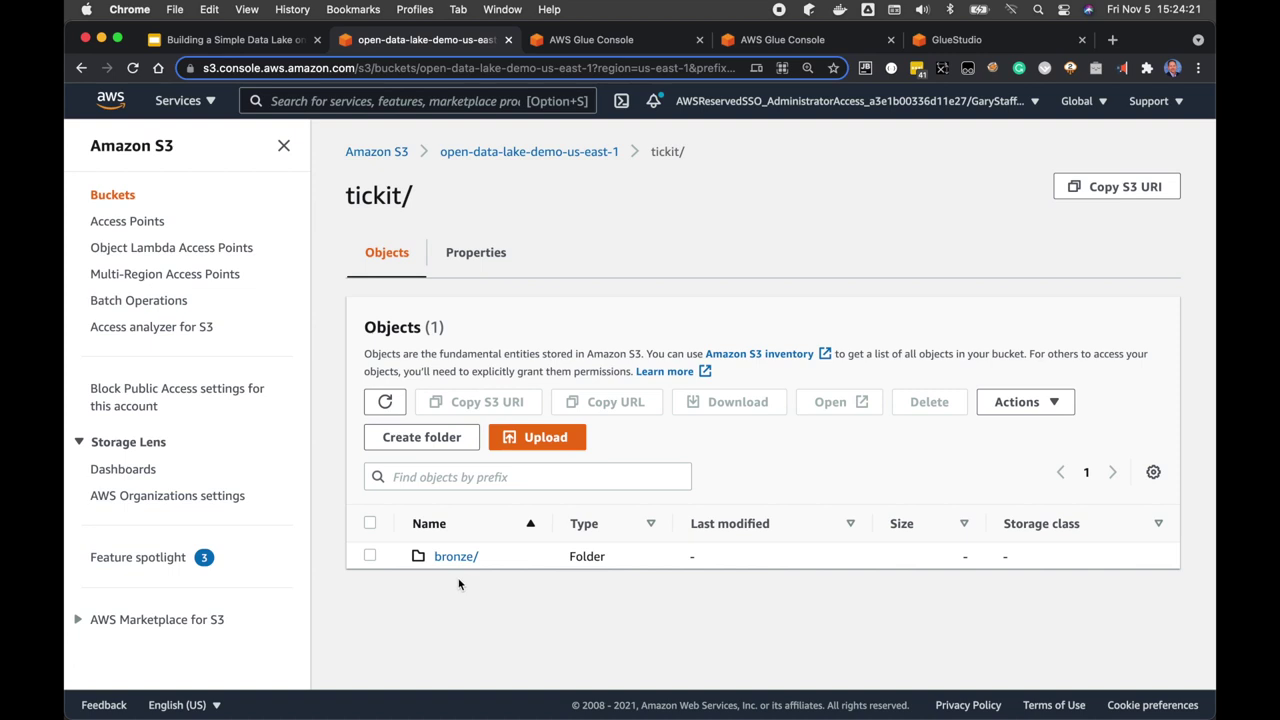
{"action": "left_click", "coordinate": [456, 556]}
{"action": "scroll", "coordinate": [547, 580], "scroll_direction": "down", "scroll_amount": 2}
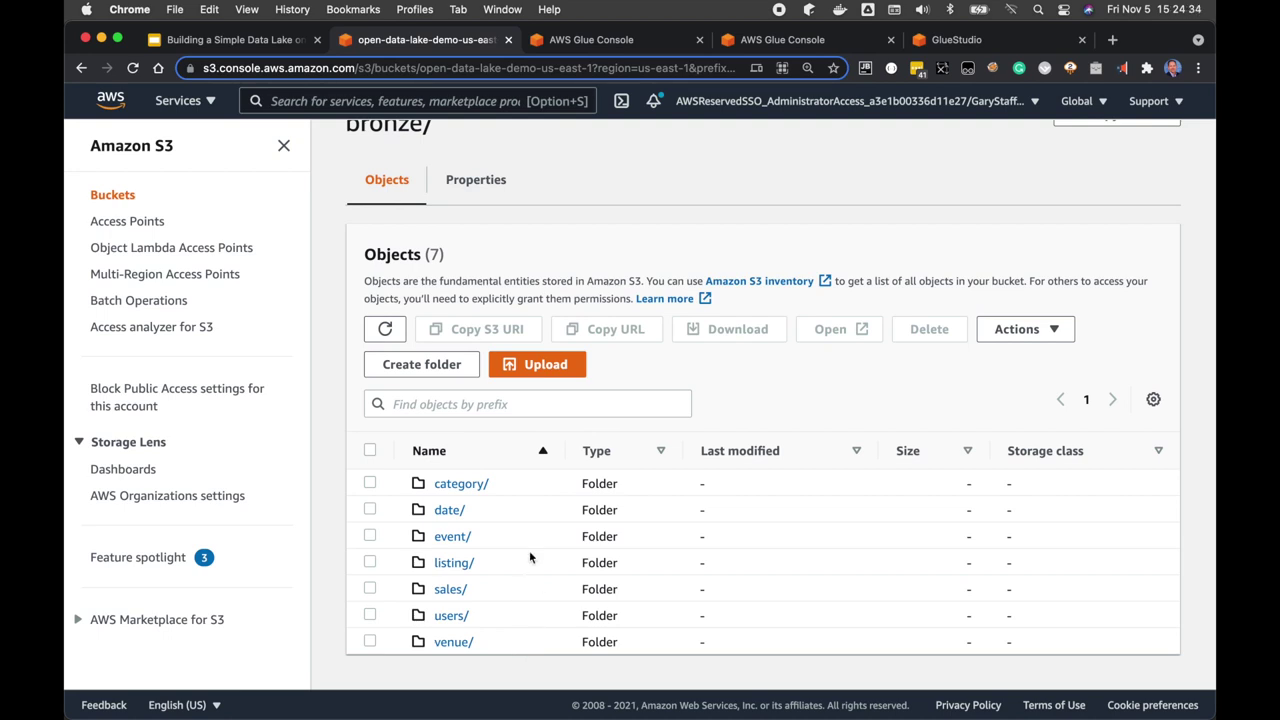
Step: Open the category/ folder in bronze/ and look through all of its part files
{"action": "left_click", "coordinate": [470, 484]}
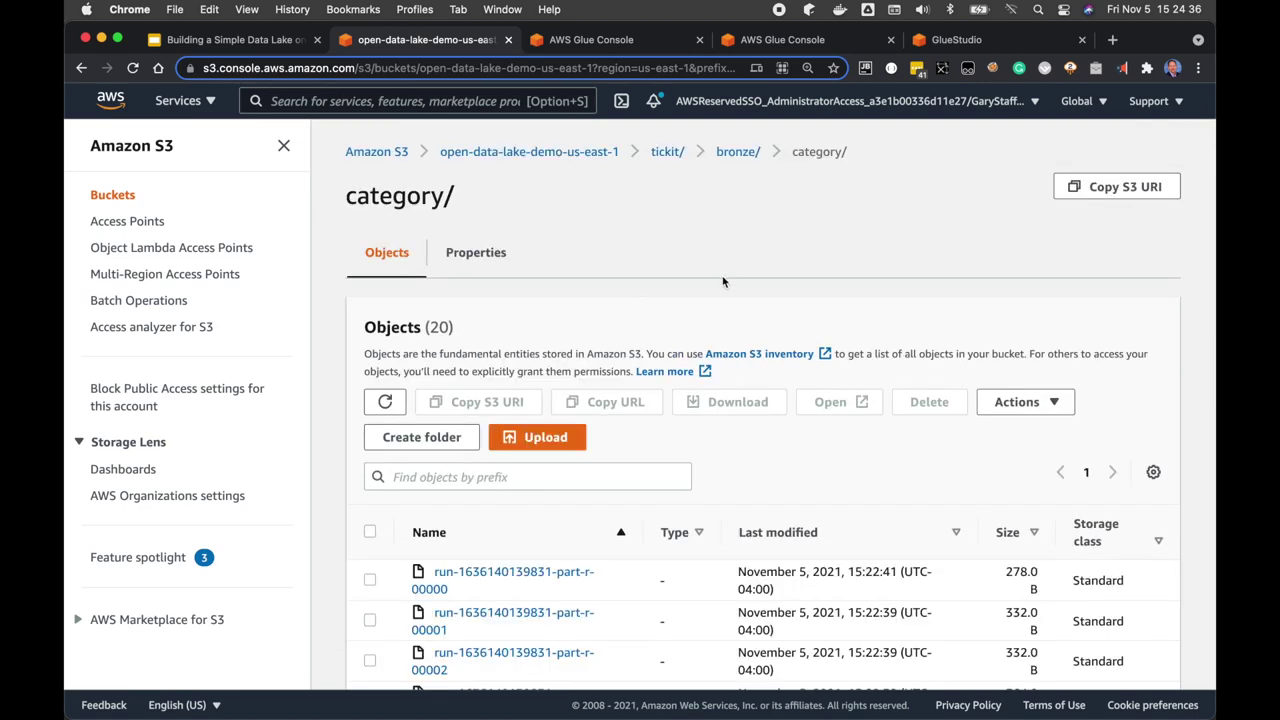
{"action": "scroll", "coordinate": [723, 282], "scroll_direction": "down", "scroll_amount": 4}
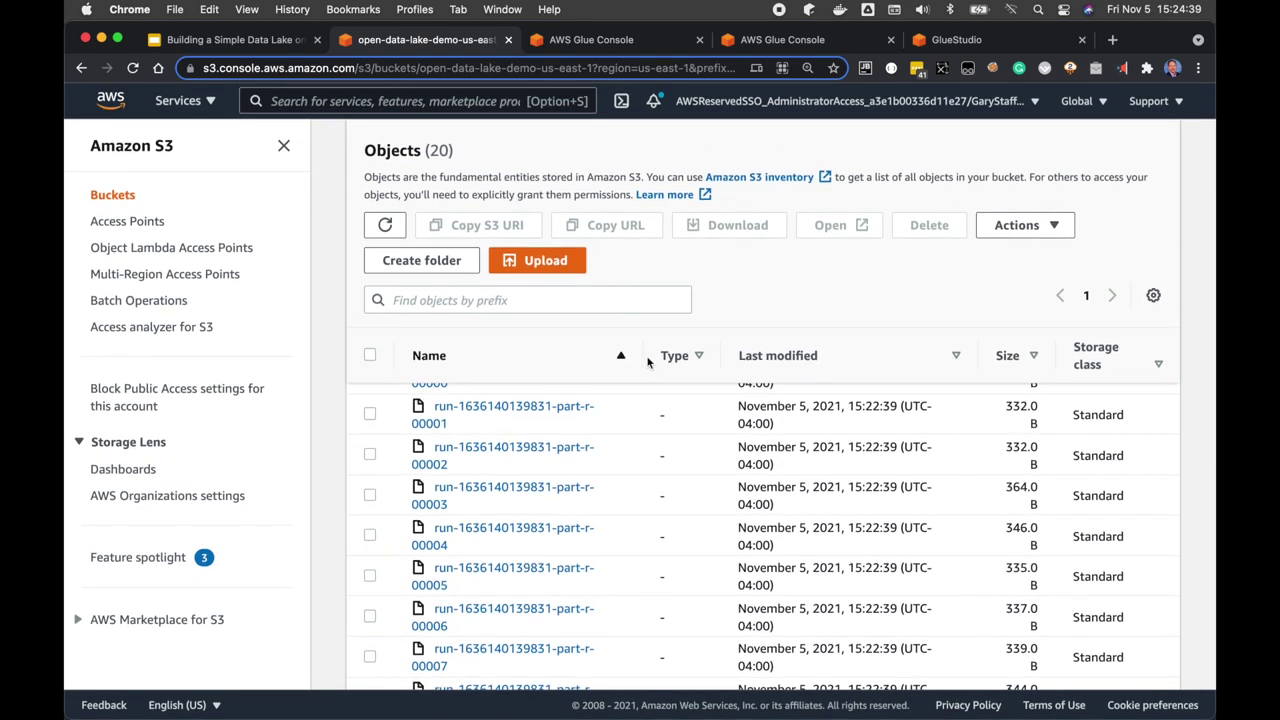
{"action": "scroll", "coordinate": [647, 450], "scroll_direction": "down", "scroll_amount": 5}
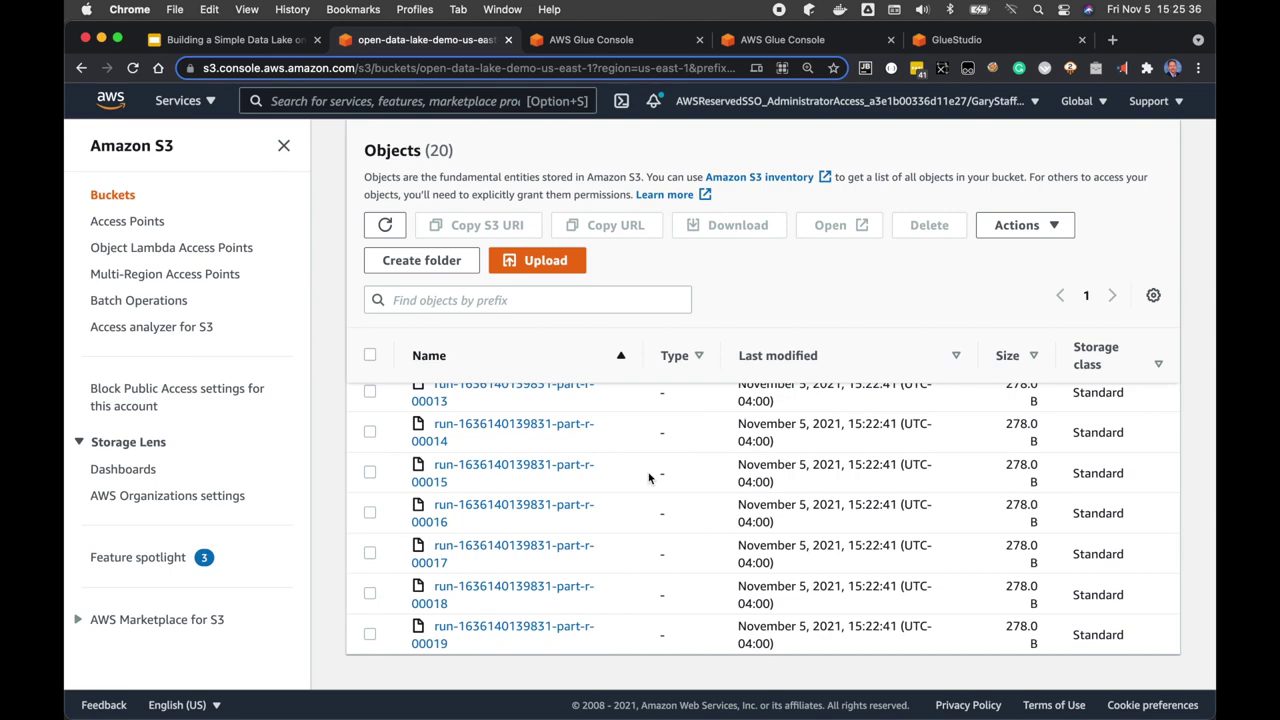
Step: Return to the bronze/ folder, open sales/ and look through its part files and their sizes
{"action": "scroll", "coordinate": [648, 479], "scroll_direction": "up", "scroll_amount": 10}
{"action": "left_click", "coordinate": [737, 157]}
{"action": "scroll", "coordinate": [490, 614], "scroll_direction": "down", "scroll_amount": 2}
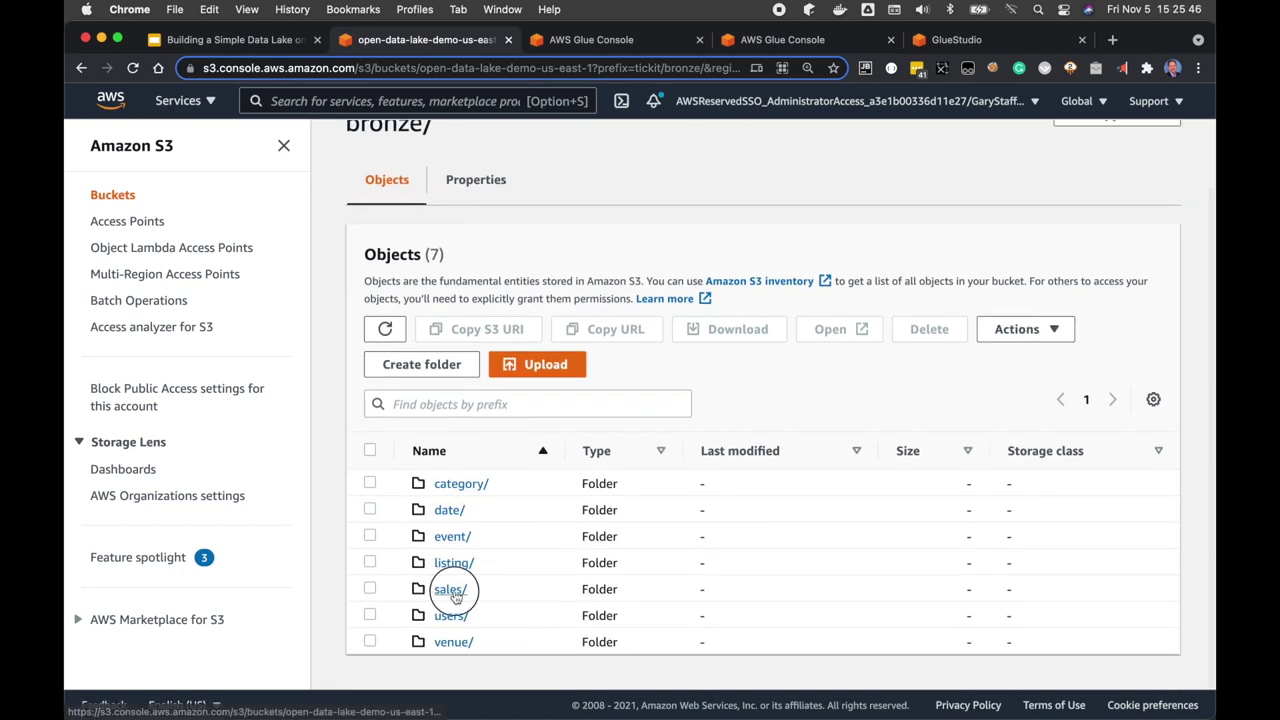
{"action": "left_click", "coordinate": [450, 589]}
{"action": "scroll", "coordinate": [517, 576], "scroll_direction": "down", "scroll_amount": 4}
{"action": "scroll", "coordinate": [517, 576], "scroll_direction": "down", "scroll_amount": 10}
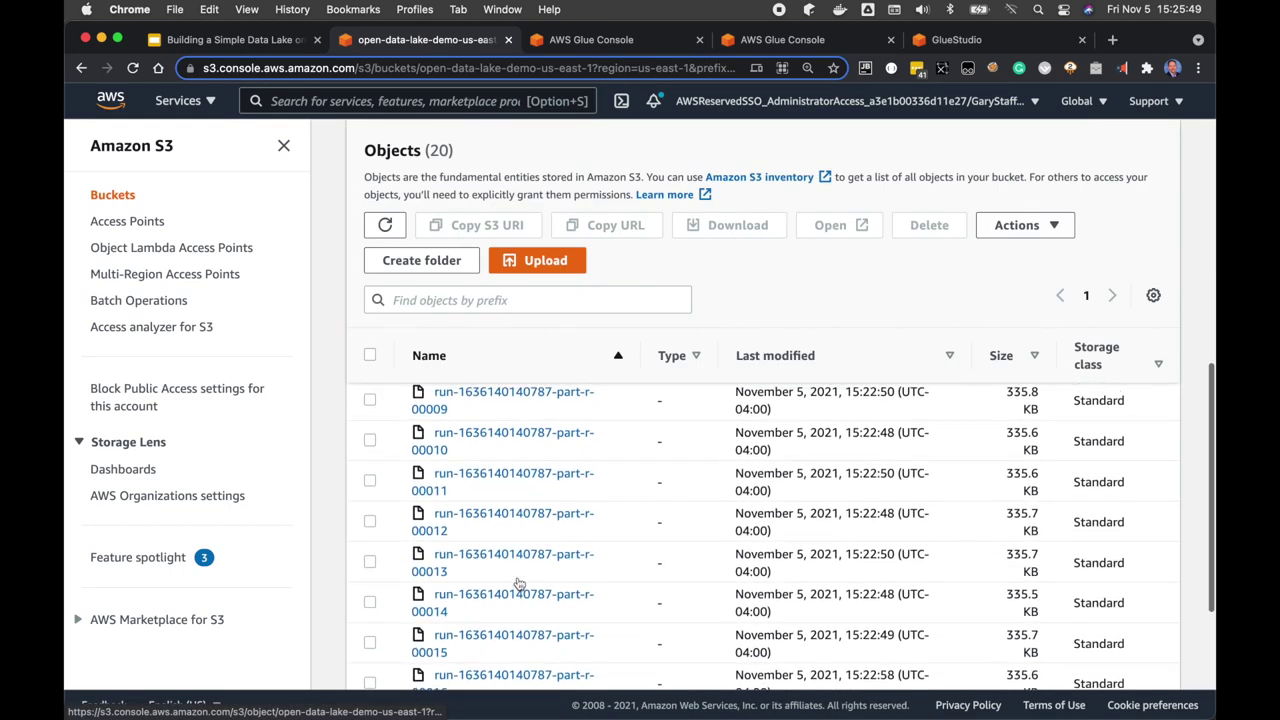
{"action": "scroll", "coordinate": [723, 266], "scroll_direction": "up", "scroll_amount": 15}
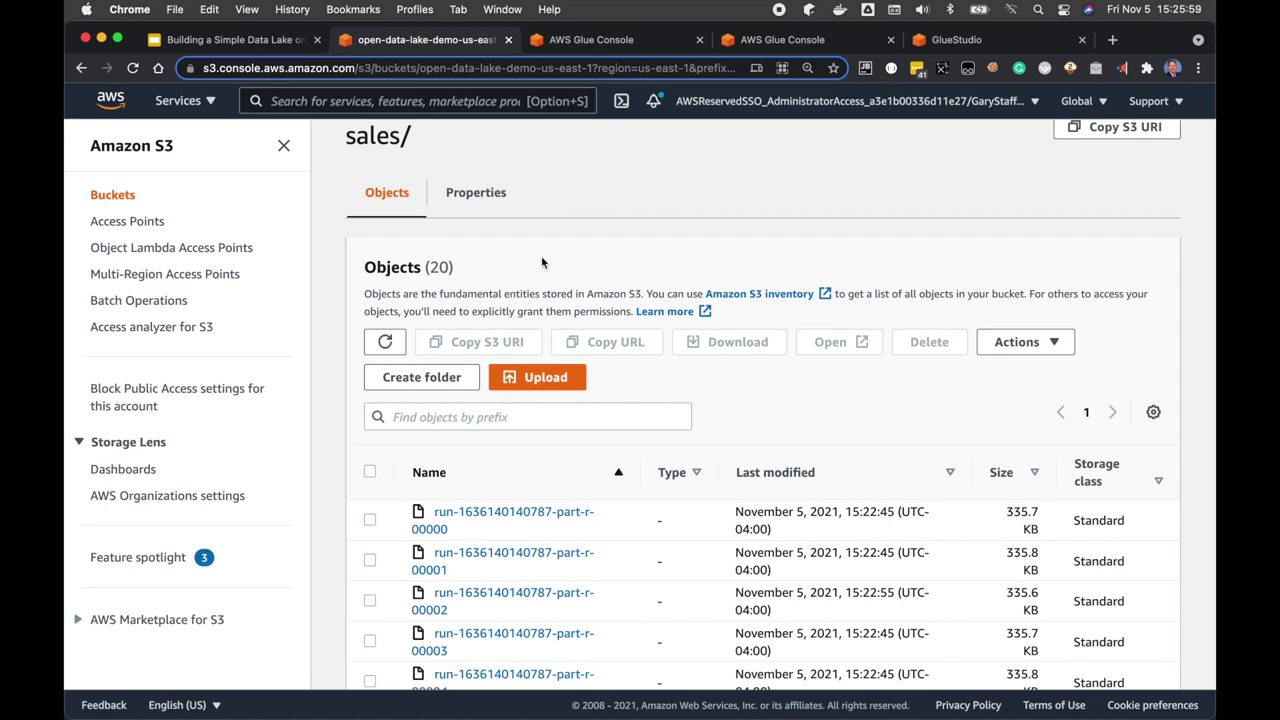
Step: Review the raw and converted tables of tickit_demo in the Glue data catalog, and show the architecture diagram on slide 15
{"action": "left_click", "coordinate": [651, 48]}
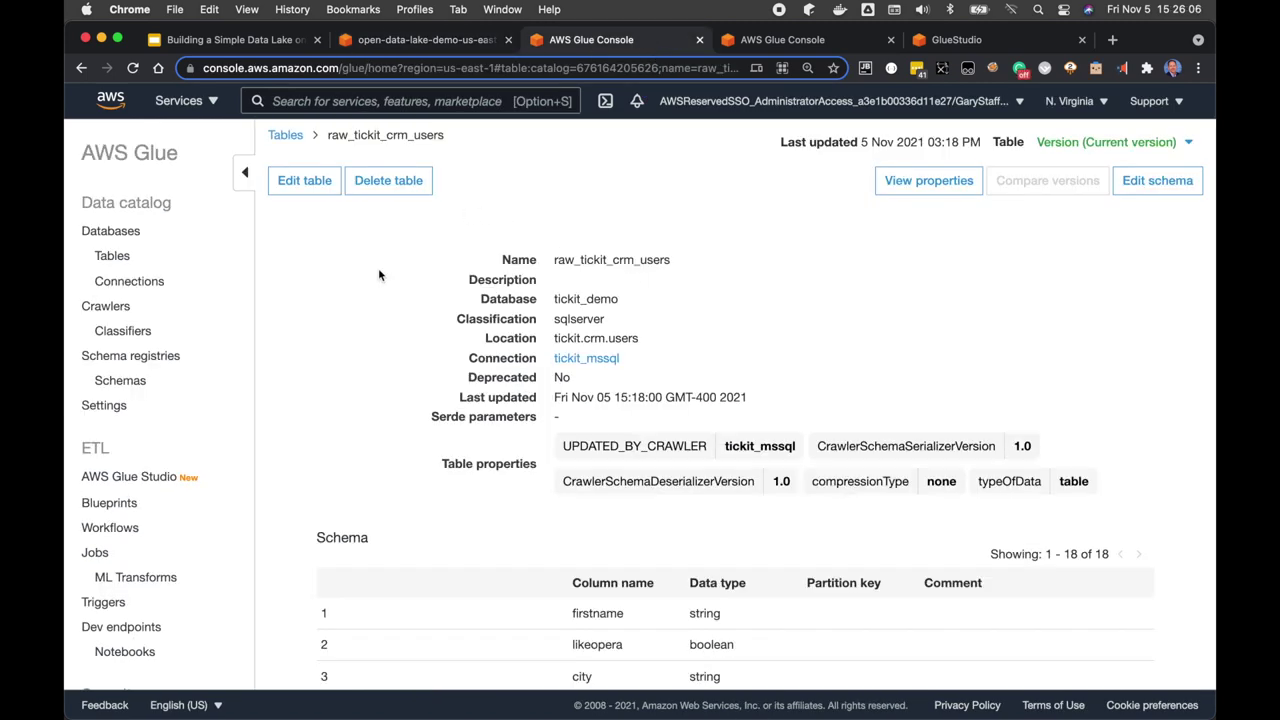
{"action": "left_click", "coordinate": [298, 136]}
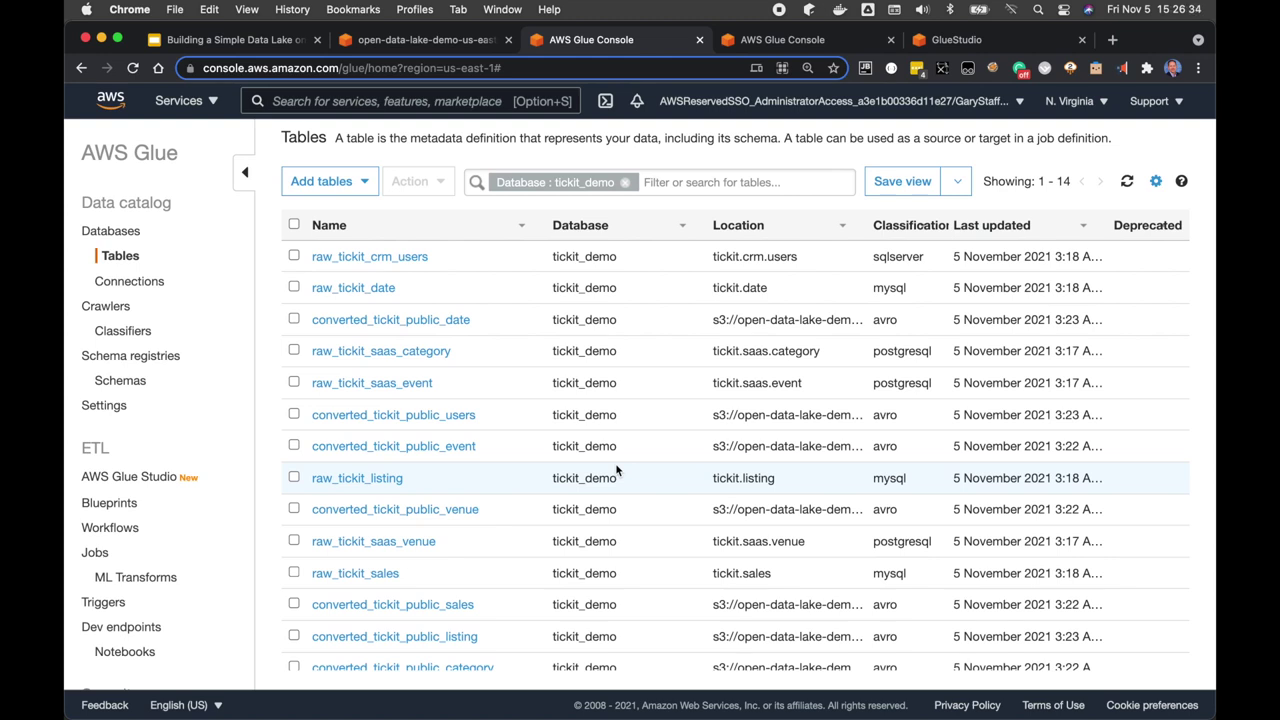
{"action": "left_click", "coordinate": [243, 40]}
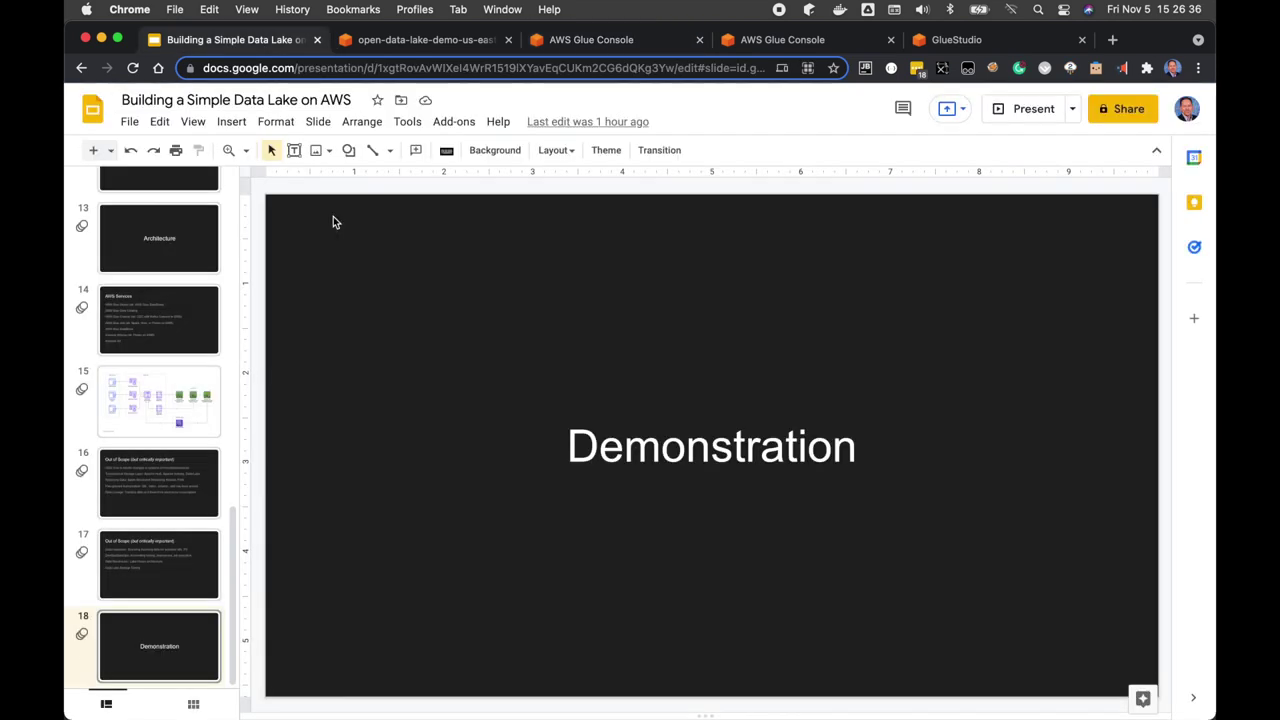
{"action": "left_click", "coordinate": [188, 418]}
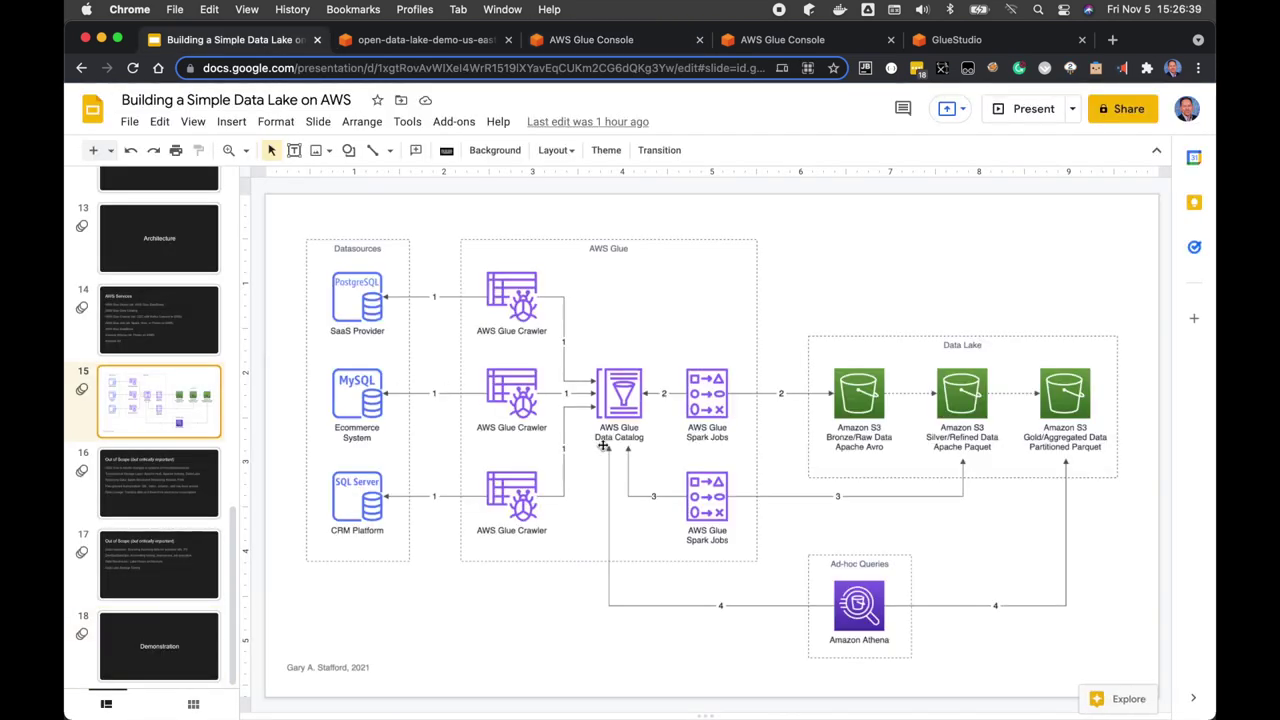
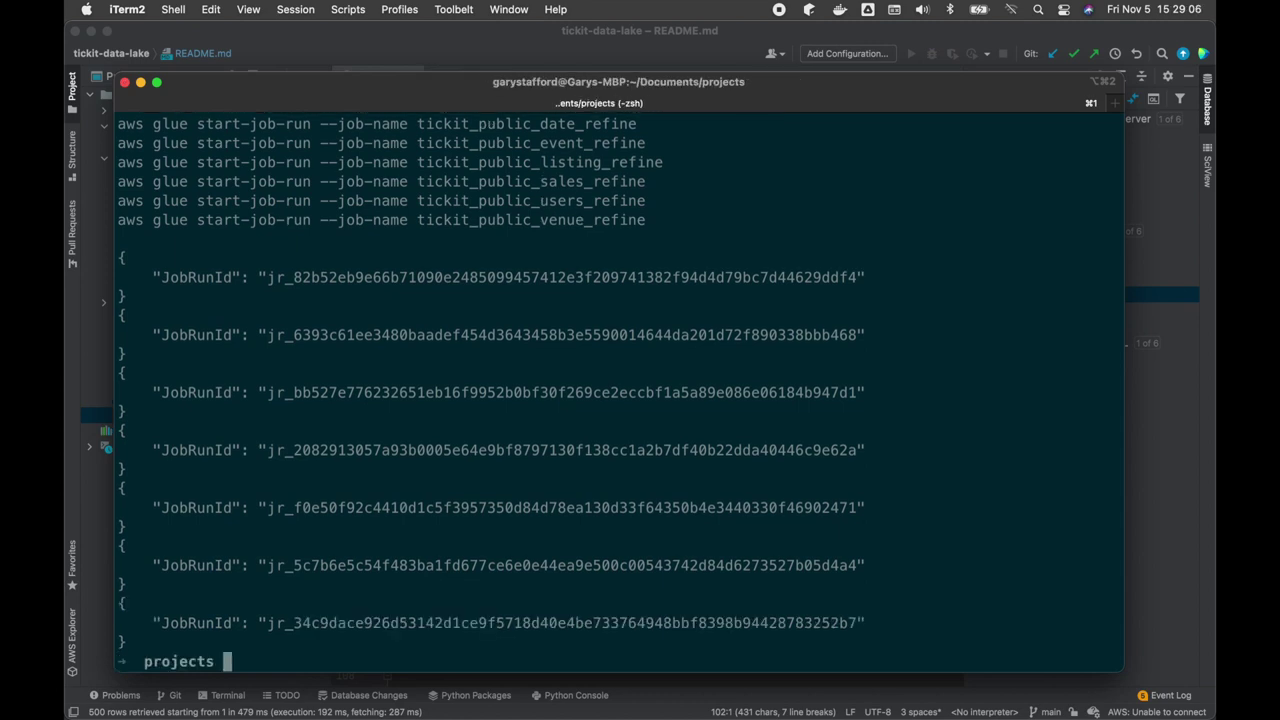
Step: Switch back to Chrome, check the refine job runs in Glue Studio monitoring, and view the list of tickit_public jobs
{"action": "key", "text": "super+Tab"}
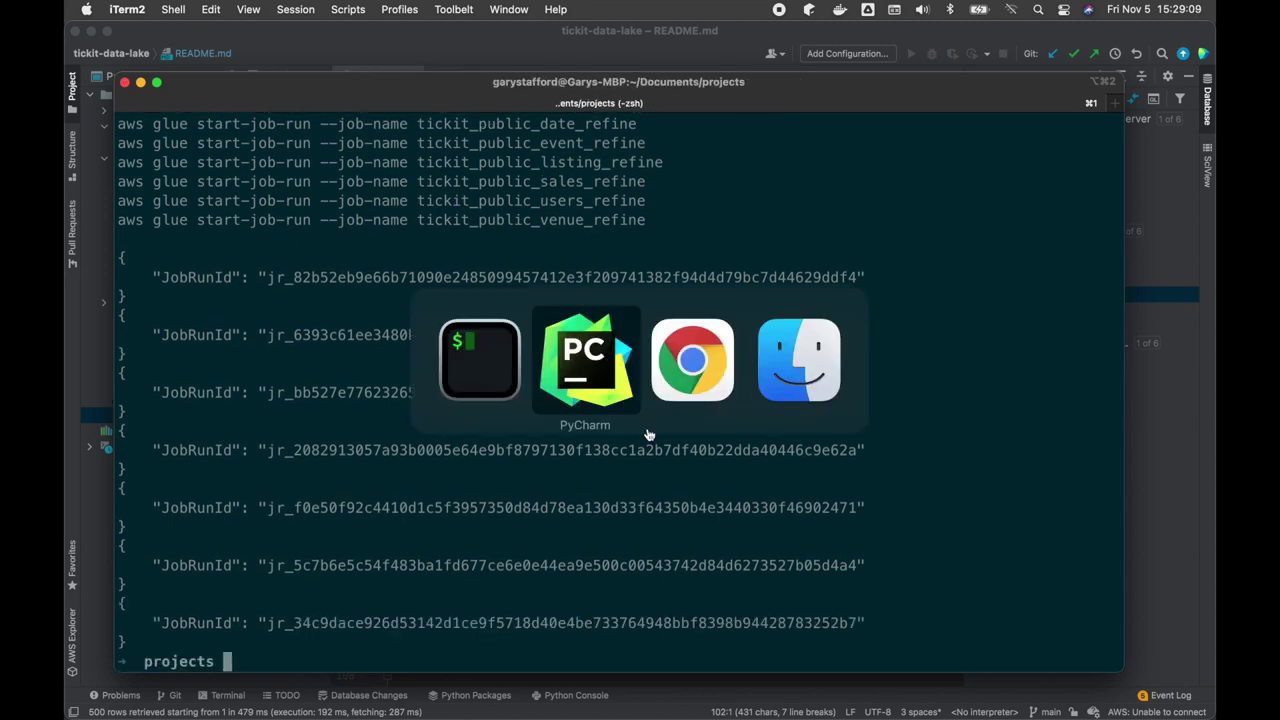
{"action": "key", "text": "super+Tab"}
{"action": "left_click", "coordinate": [585, 40]}
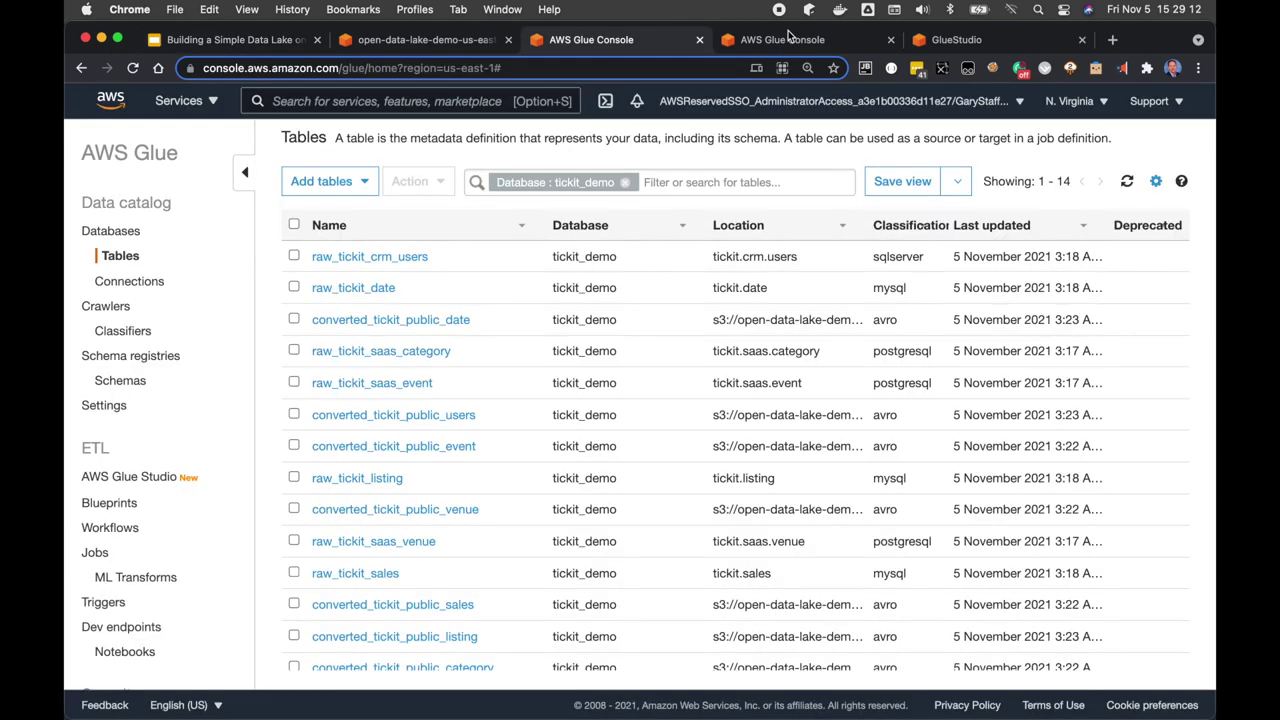
{"action": "left_click", "coordinate": [788, 38]}
{"action": "left_click", "coordinate": [157, 478]}
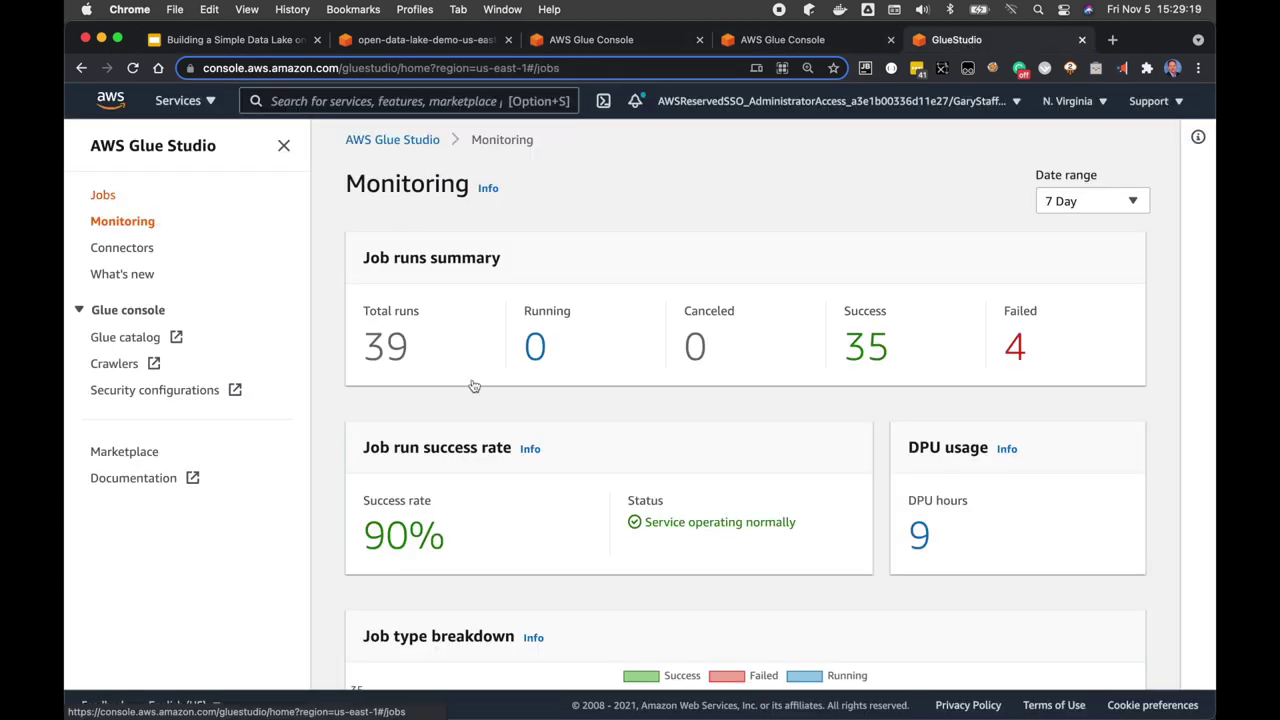
{"action": "left_click", "coordinate": [132, 222]}
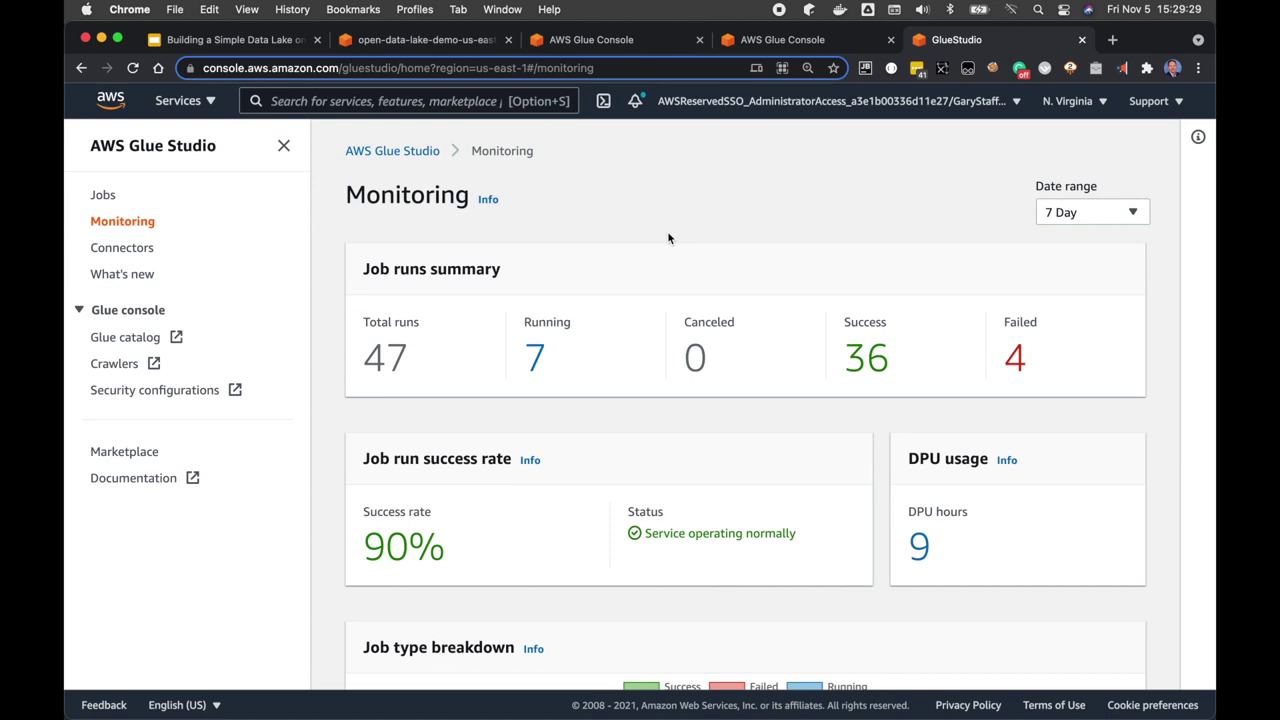
{"action": "scroll", "coordinate": [594, 237], "scroll_direction": "down", "scroll_amount": 1}
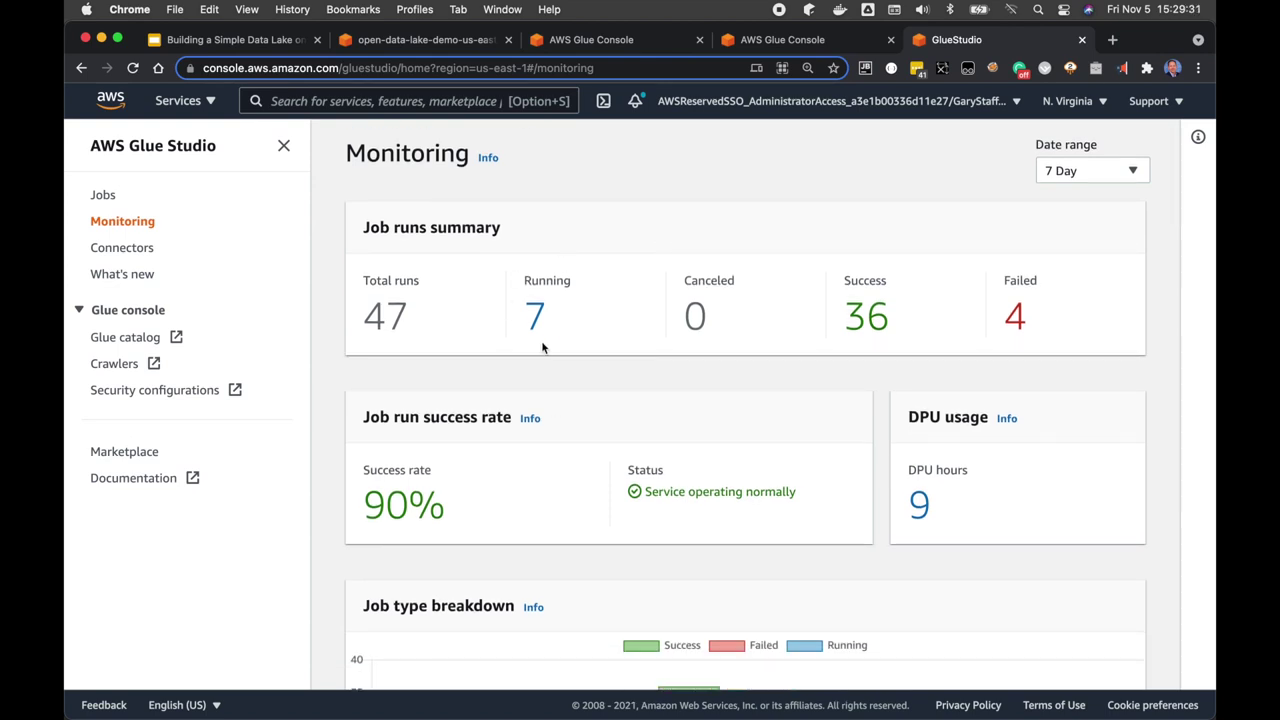
{"action": "left_click", "coordinate": [103, 194]}
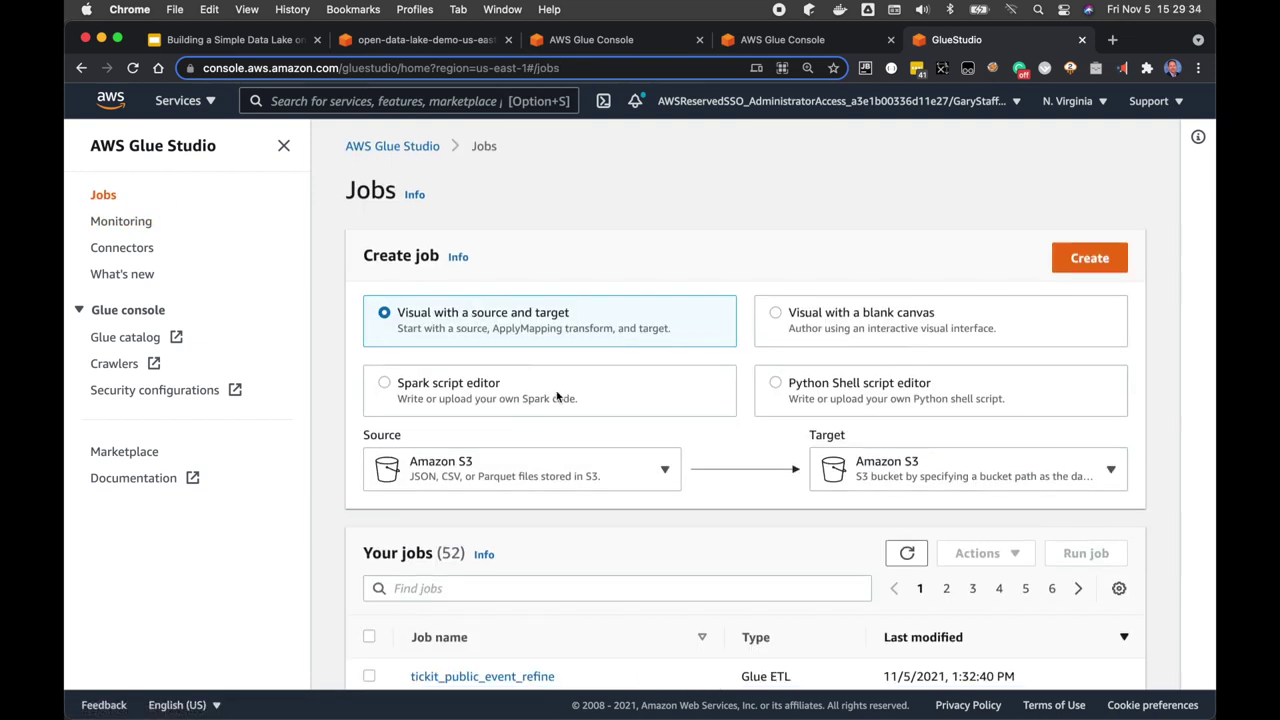
{"action": "scroll", "coordinate": [557, 397], "scroll_direction": "down", "scroll_amount": 5}
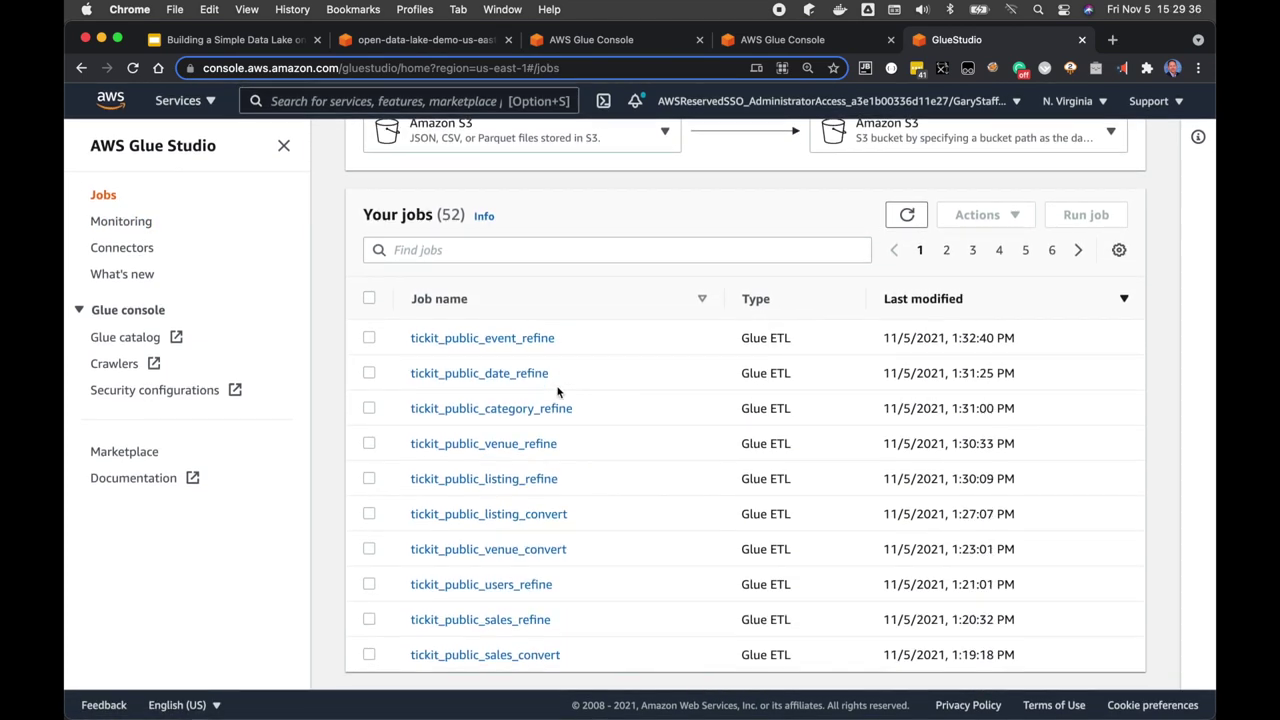
Step: Switch to PyCharm and find the Silver/Refined Data steps in the README.md demonstration outline
{"action": "key", "text": "super+Tab"}
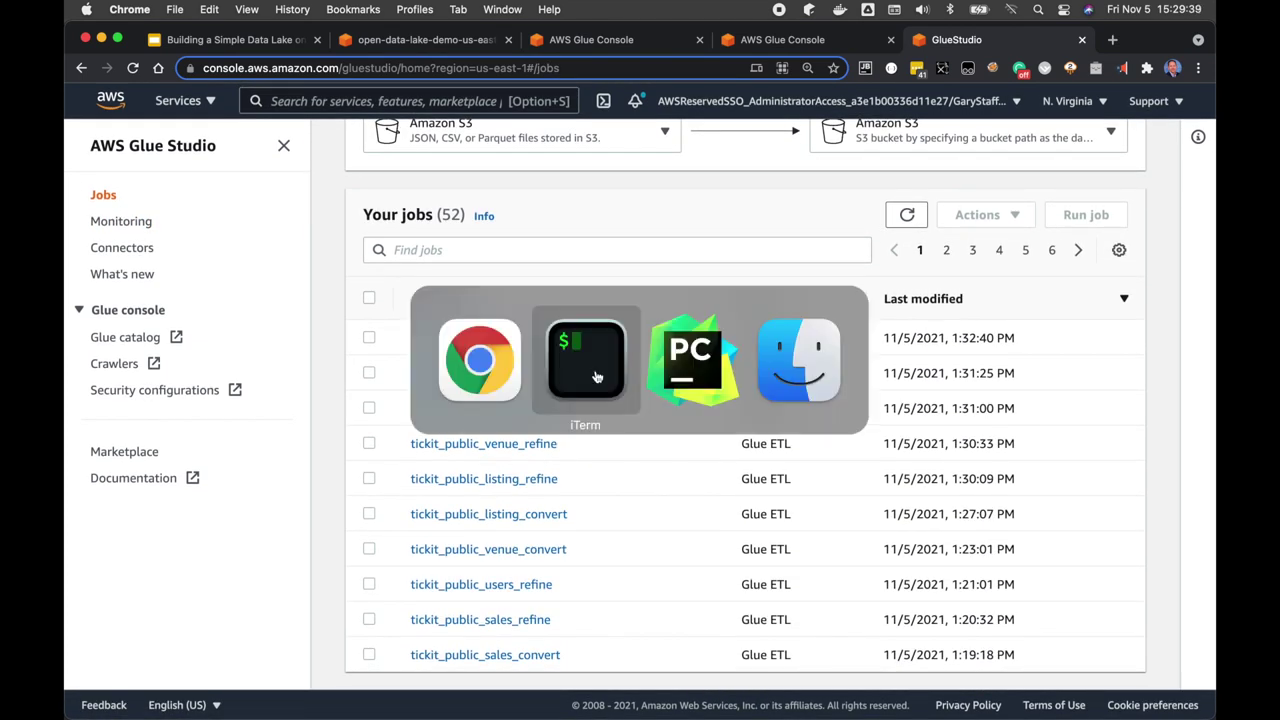
{"action": "key", "text": "super+Tab"}
{"action": "scroll", "coordinate": [528, 336], "scroll_direction": "up", "scroll_amount": 12}
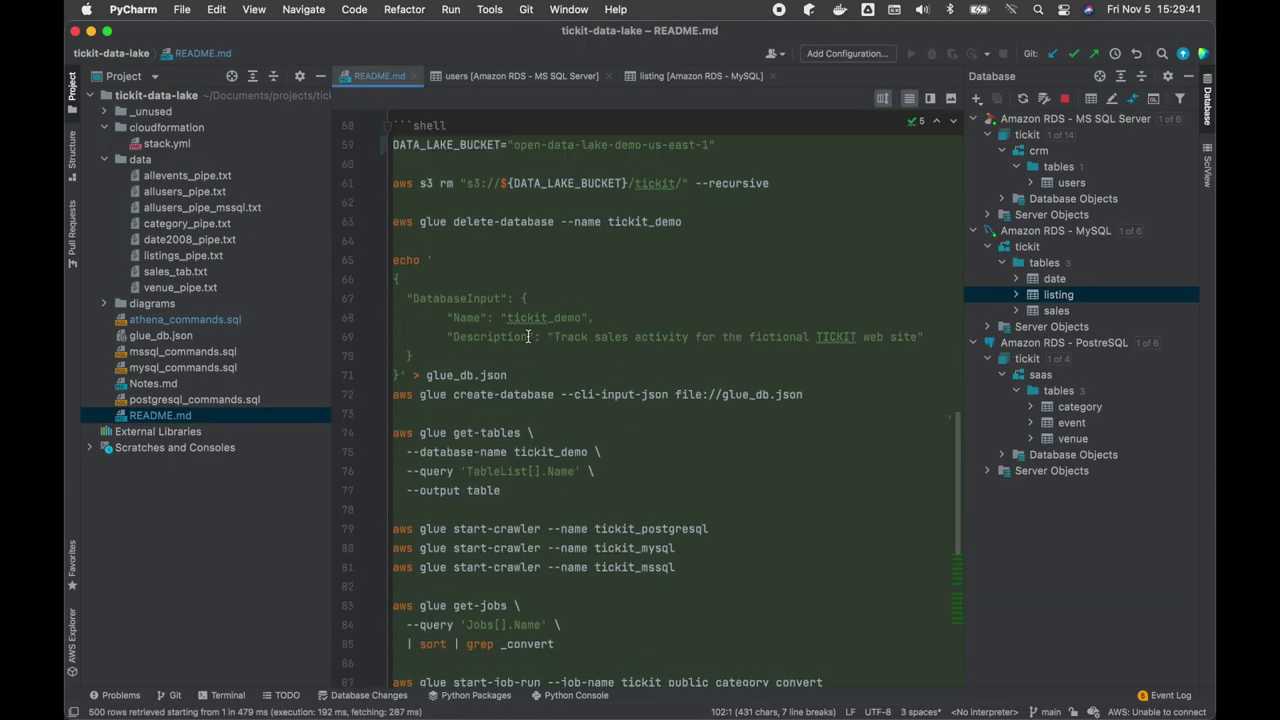
{"action": "scroll", "coordinate": [528, 336], "scroll_direction": "up", "scroll_amount": 6}
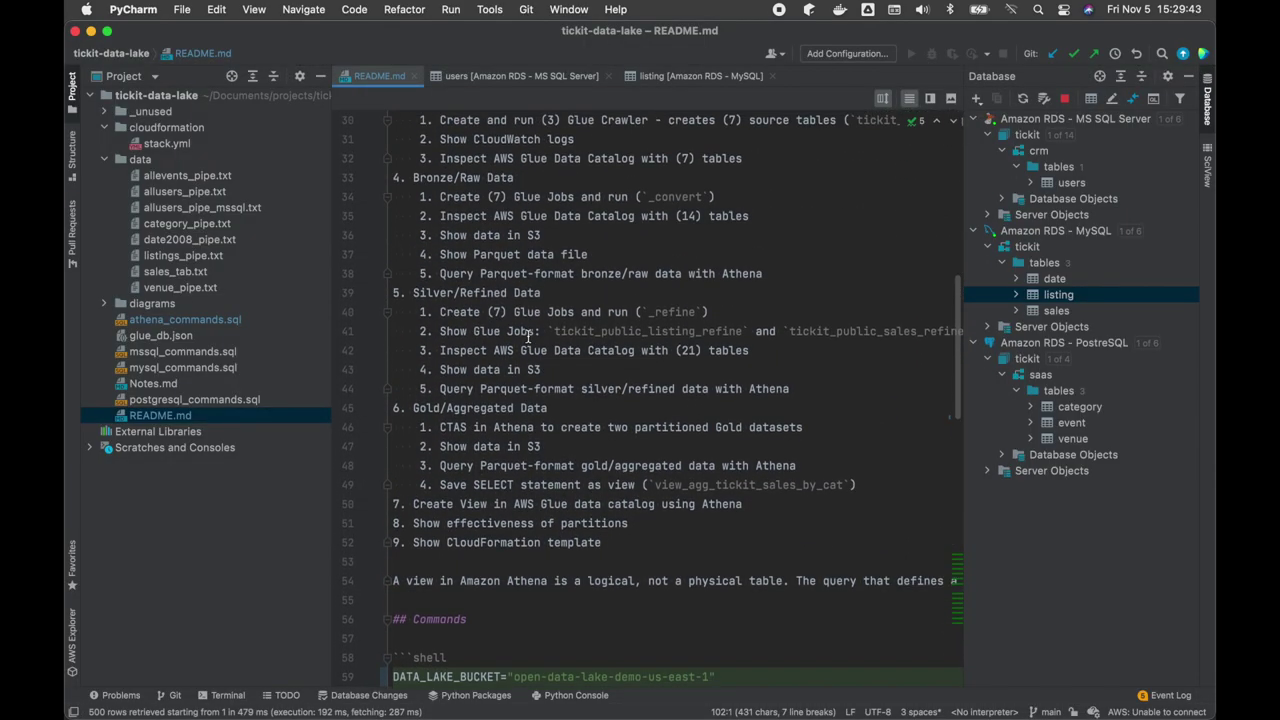
Step: Switch to Chrome, open the tickit_public_listing_refine job, and inspect its Data Catalog source and the field dropped by DropFields
{"action": "key", "text": "super+Tab"}
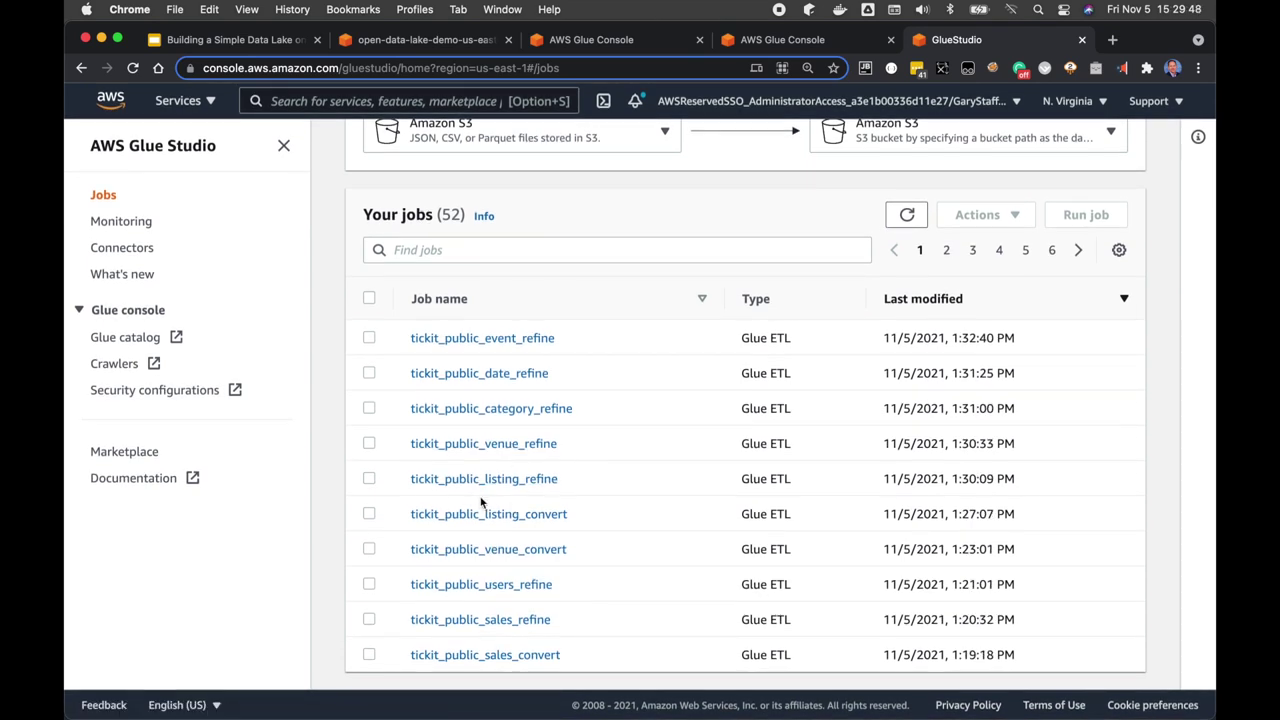
{"action": "left_click", "coordinate": [540, 479]}
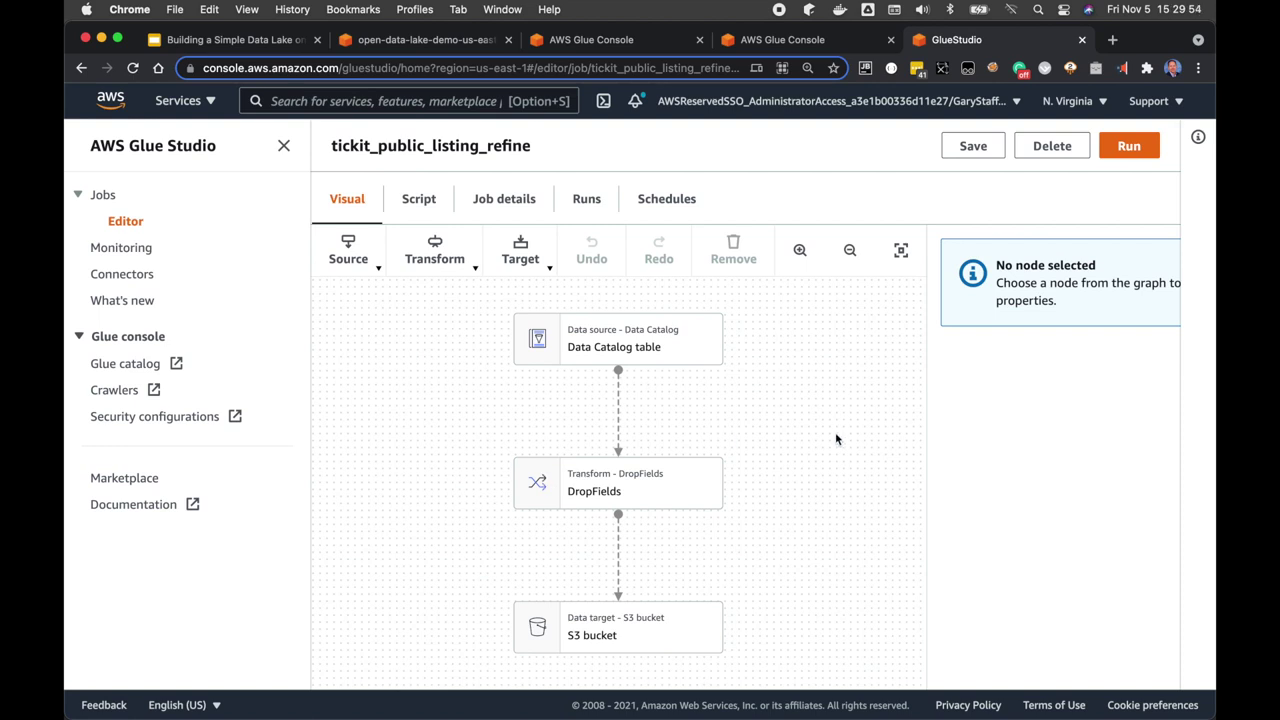
{"action": "left_click", "coordinate": [700, 336]}
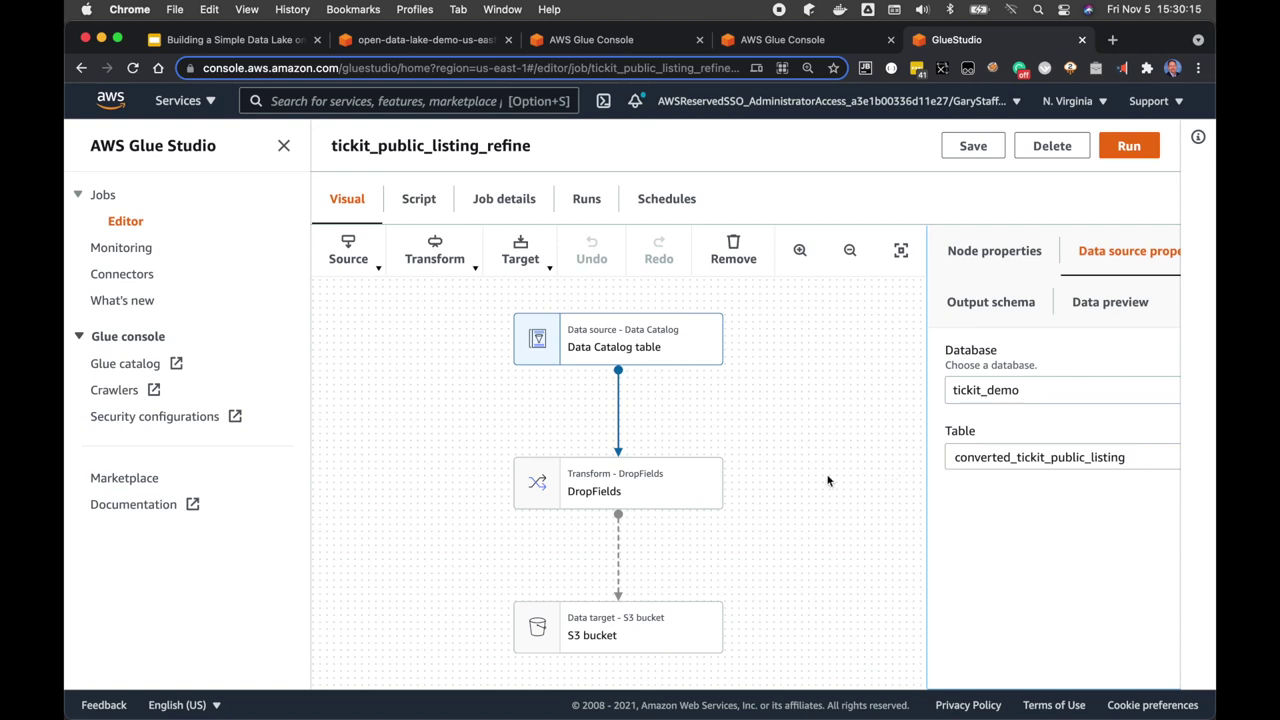
{"action": "left_click", "coordinate": [699, 486]}
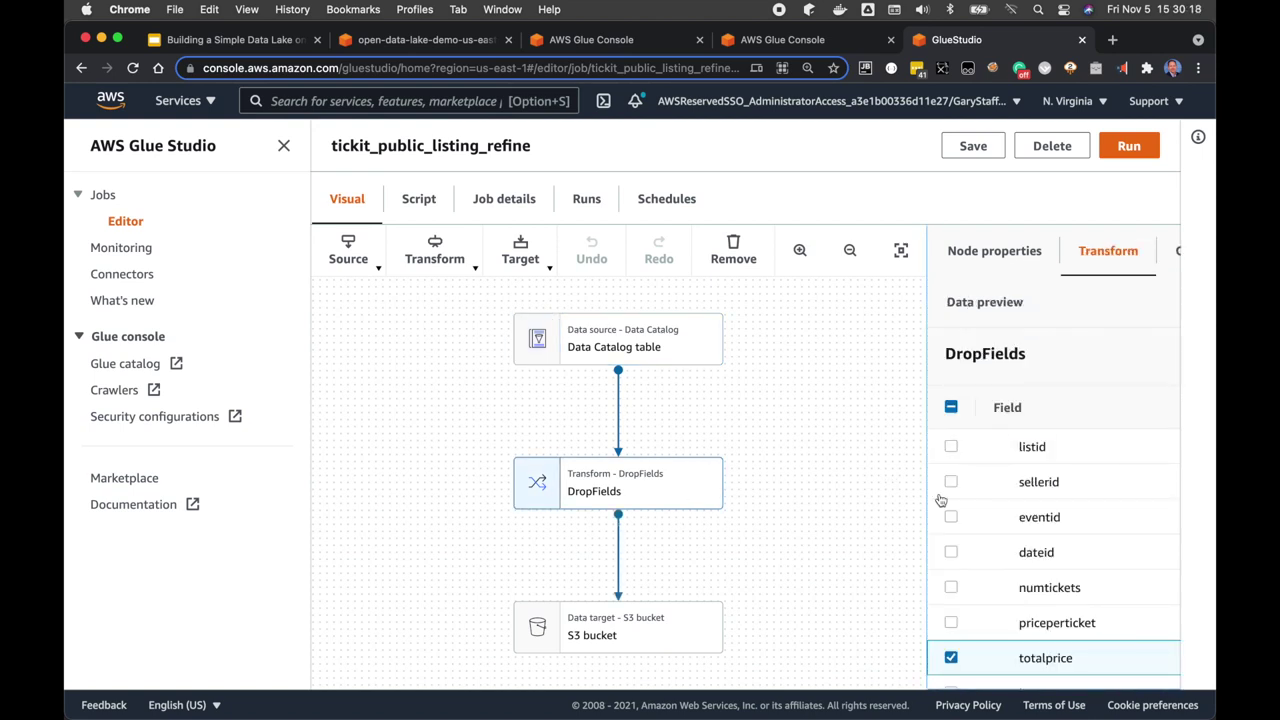
{"action": "scroll", "coordinate": [970, 502], "scroll_direction": "down", "scroll_amount": 1}
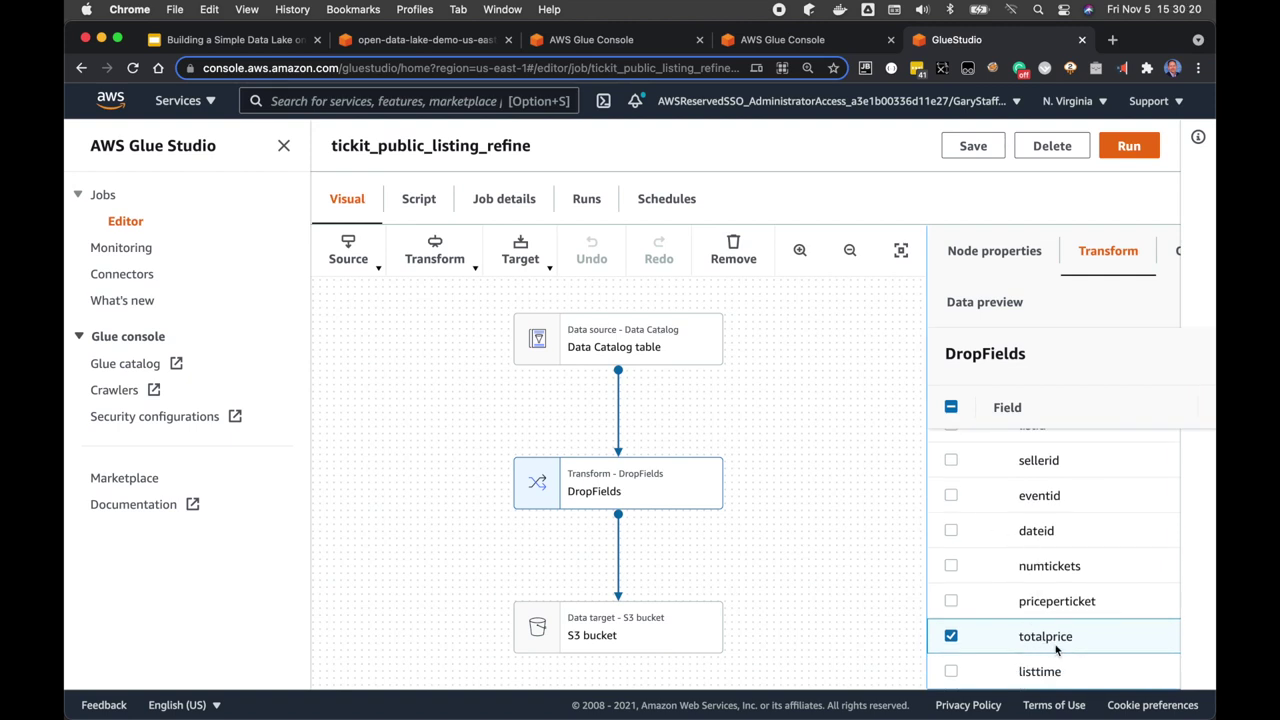
Step: Inspect the job's S3 bucket target, including its format, compression type and full S3 target location
{"action": "left_click", "coordinate": [840, 600]}
{"action": "left_click", "coordinate": [680, 613]}
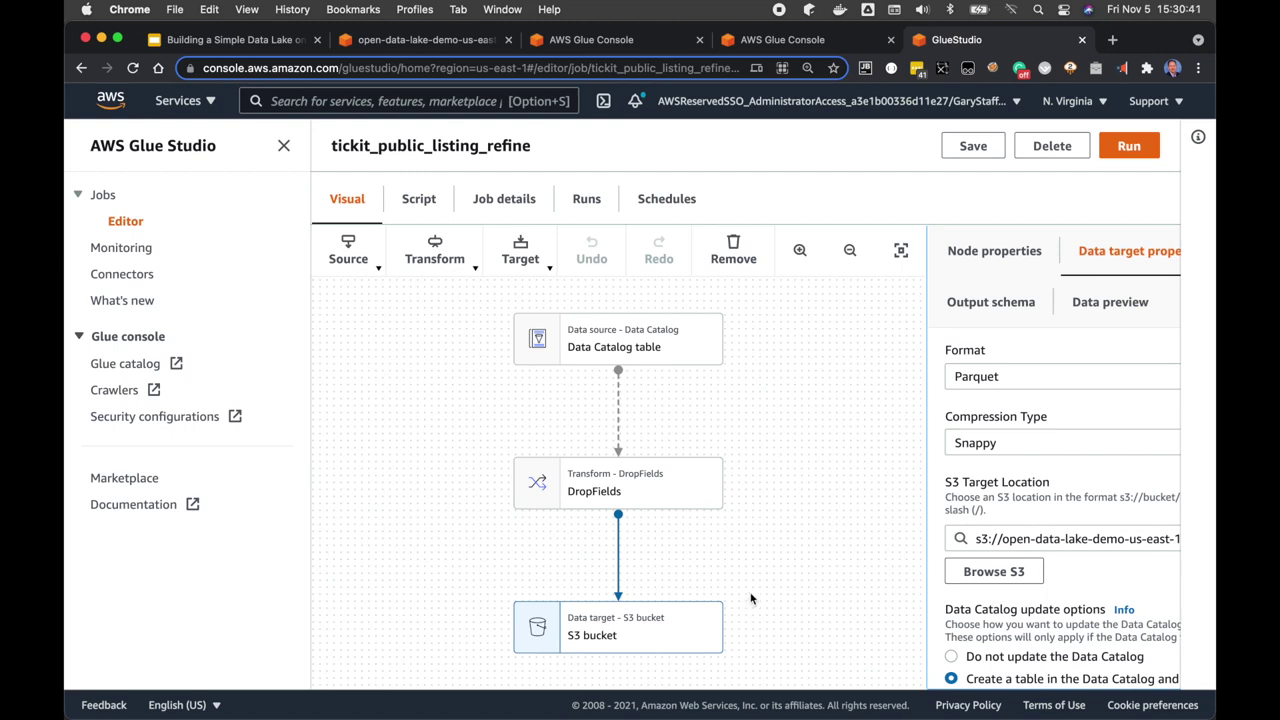
{"action": "left_click", "coordinate": [1015, 538]}
{"action": "left_click_drag", "start_coordinate": [1015, 538], "coordinate": [1170, 546]}
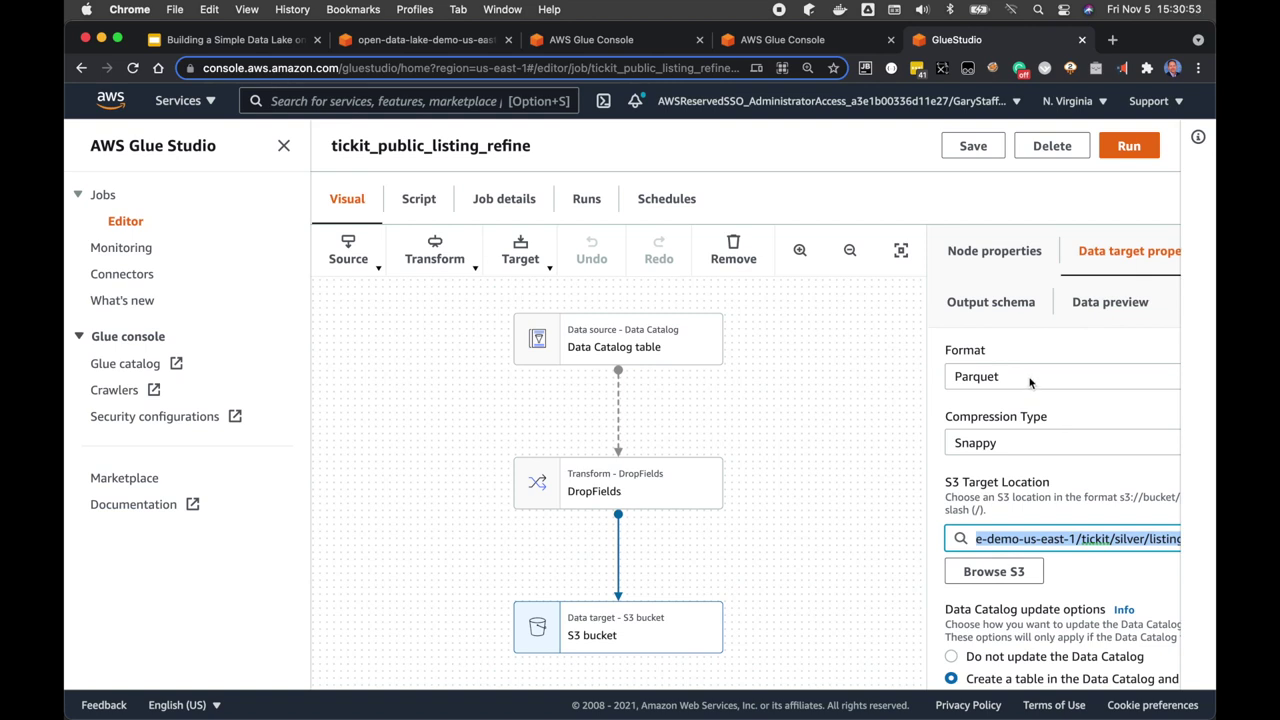
{"action": "left_click", "coordinate": [798, 467]}
Step: Review the job runs summary in Glue Studio monitoring and reload the monitoring page from the Glue Studio home
{"action": "left_click", "coordinate": [140, 250]}
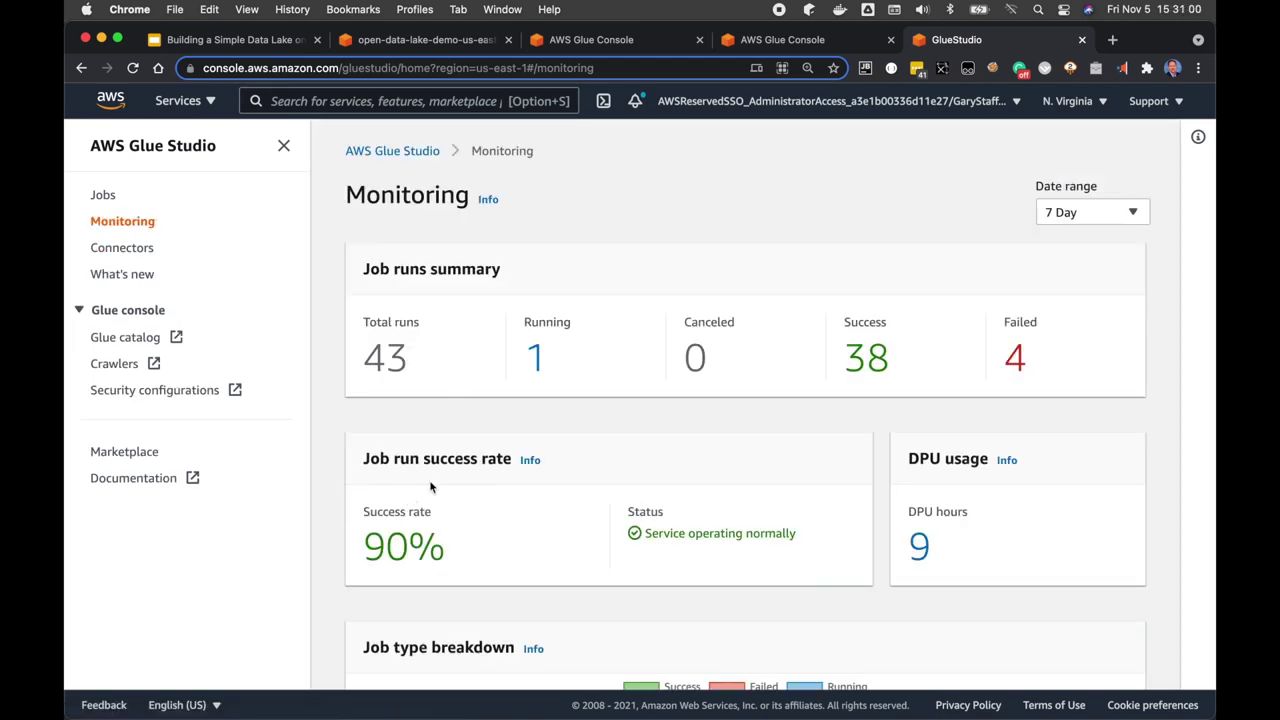
{"action": "scroll", "coordinate": [620, 460], "scroll_direction": "down", "scroll_amount": 2}
{"action": "scroll", "coordinate": [620, 460], "scroll_direction": "up", "scroll_amount": 1}
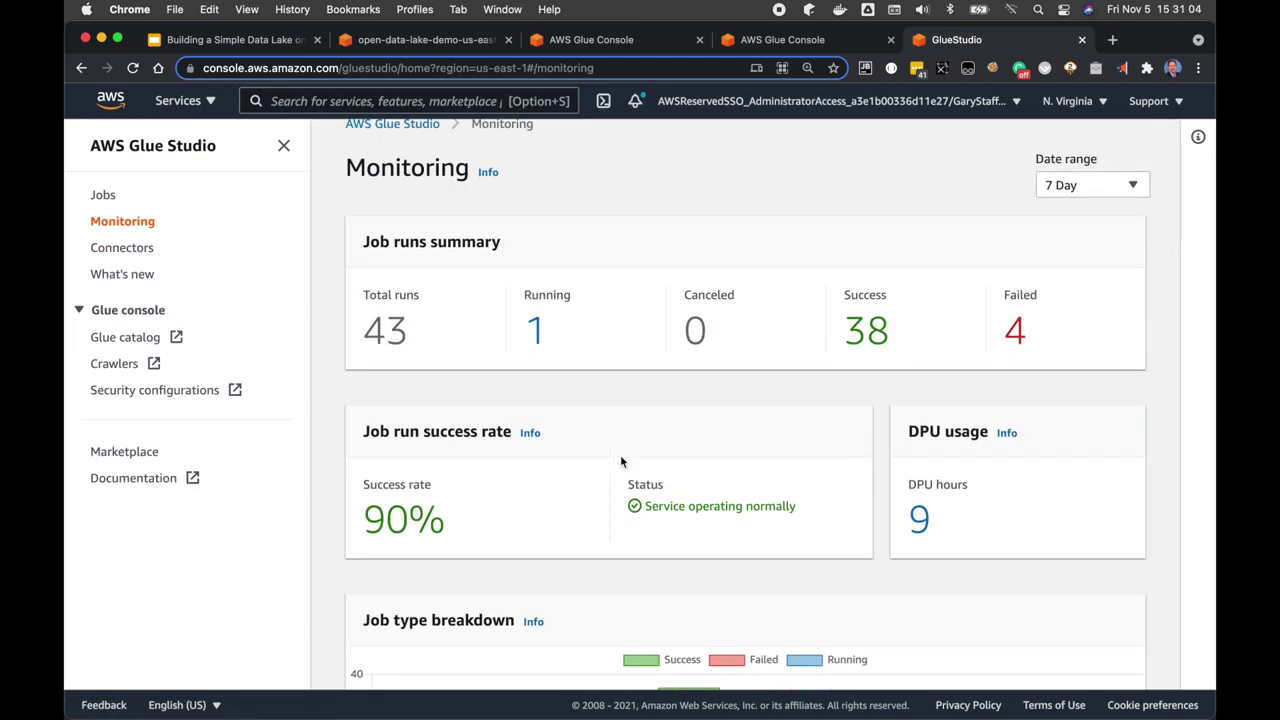
{"action": "scroll", "coordinate": [587, 433], "scroll_direction": "up", "scroll_amount": 1}
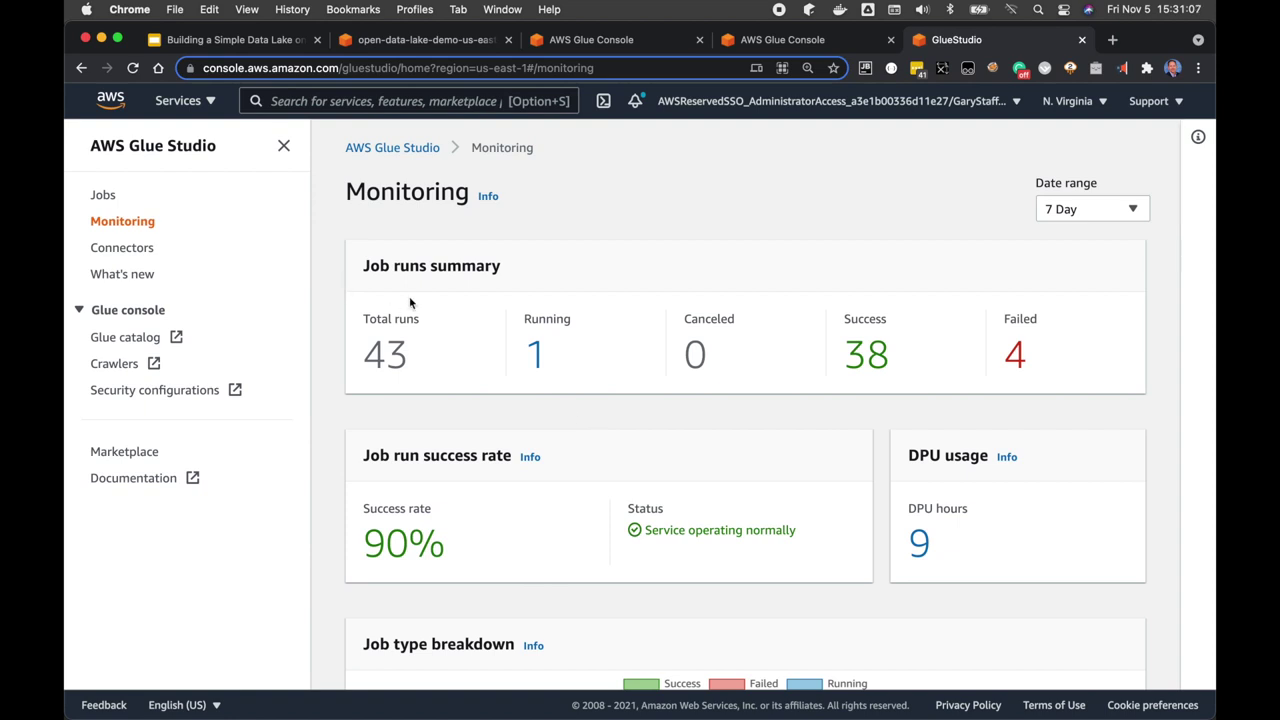
{"action": "left_click", "coordinate": [404, 147]}
{"action": "left_click", "coordinate": [140, 222]}
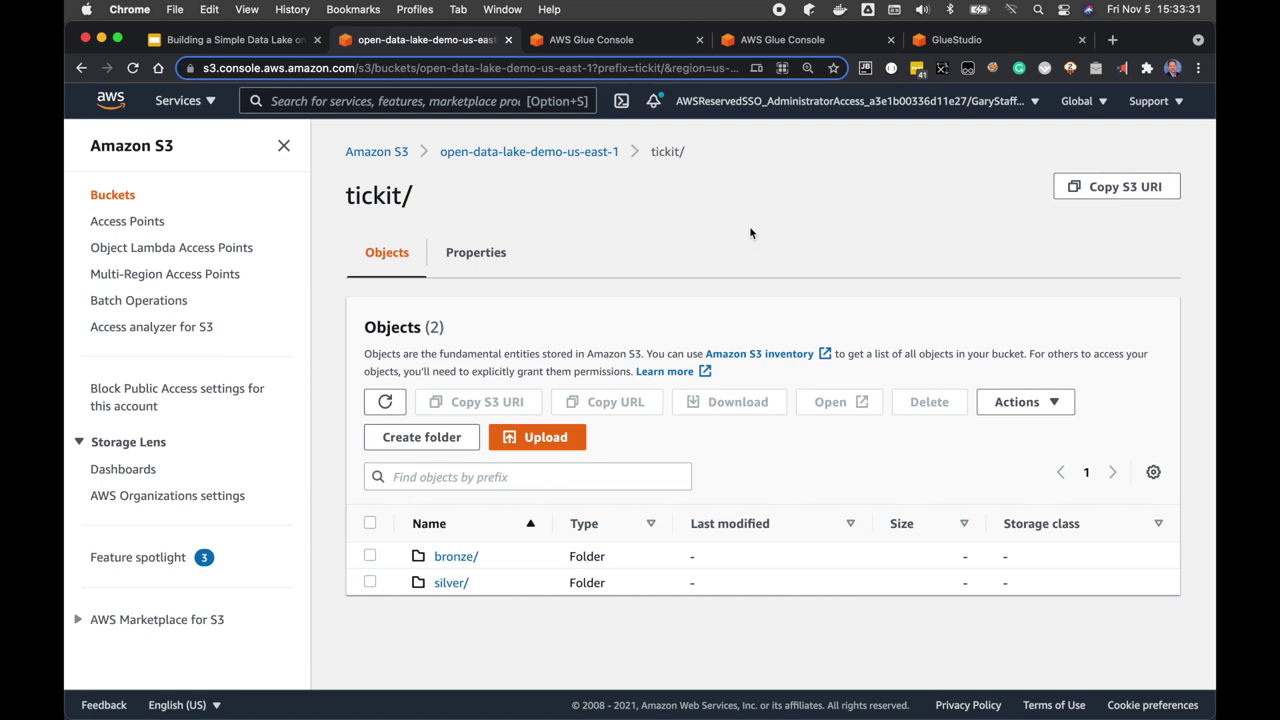
Step: Open the silver/ folder under tickit/ in S3, and look through the Parquet files in listing/
{"action": "left_click", "coordinate": [452, 584]}
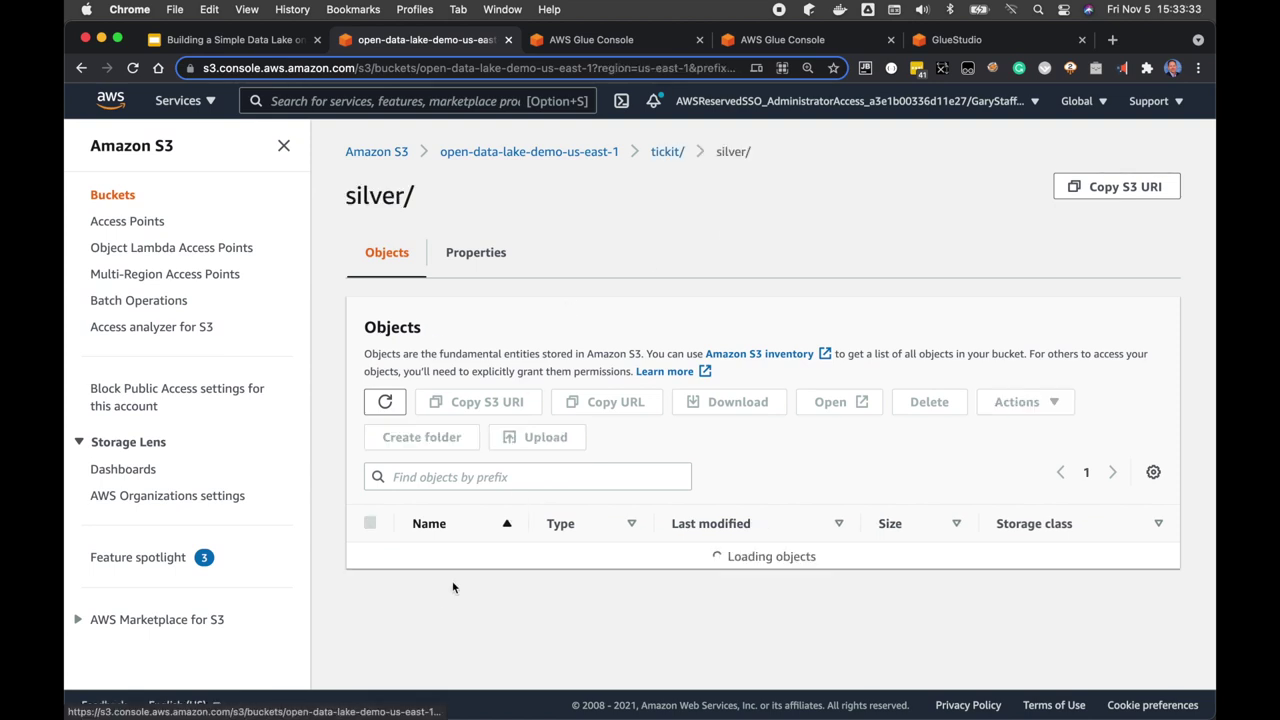
{"action": "scroll", "coordinate": [518, 483], "scroll_direction": "down", "scroll_amount": 2}
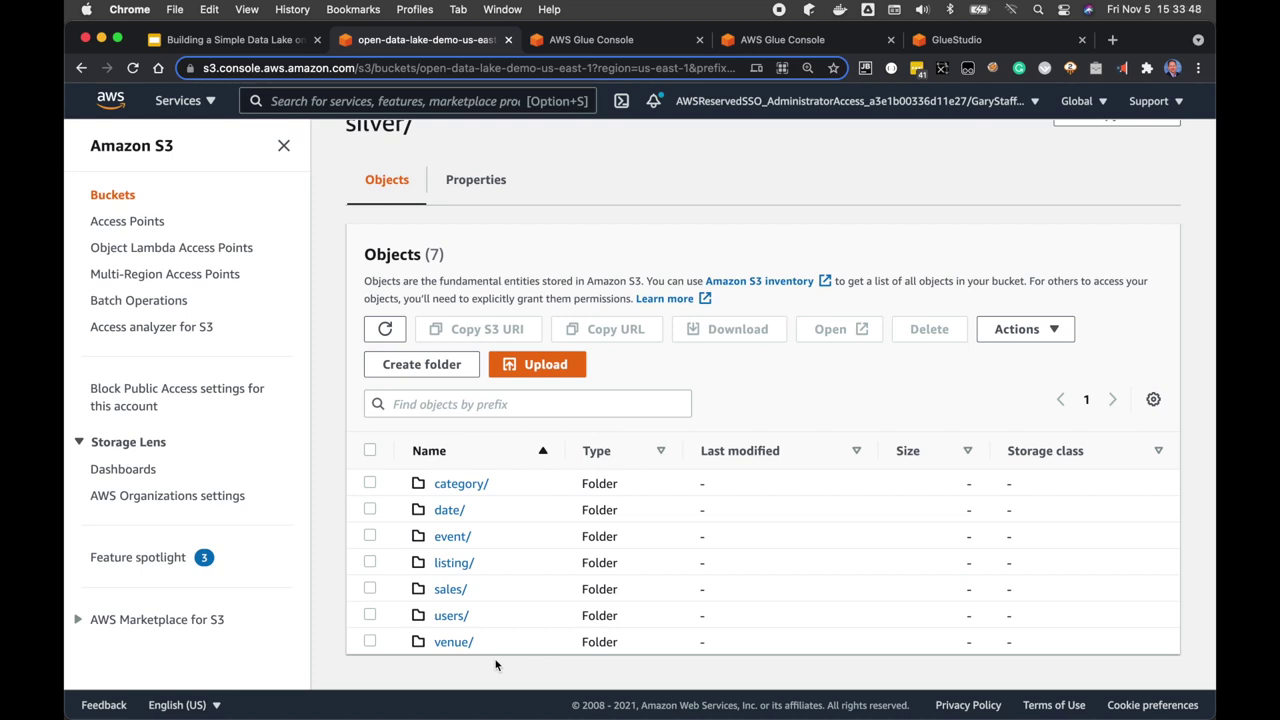
{"action": "left_click", "coordinate": [454, 563]}
{"action": "scroll", "coordinate": [455, 565], "scroll_direction": "down", "scroll_amount": 3}
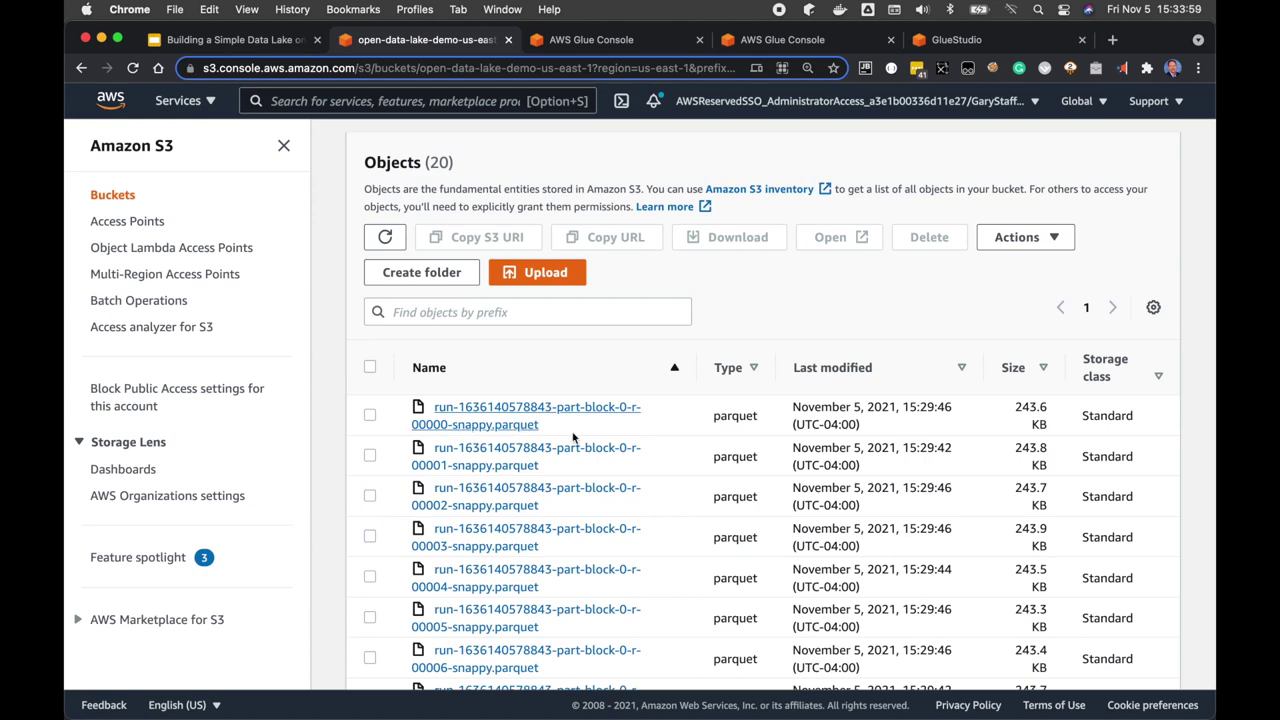
Step: Open the first Parquet file in silver/listing/ (part 00000) for querying with S3 Select
{"action": "left_click", "coordinate": [514, 408]}
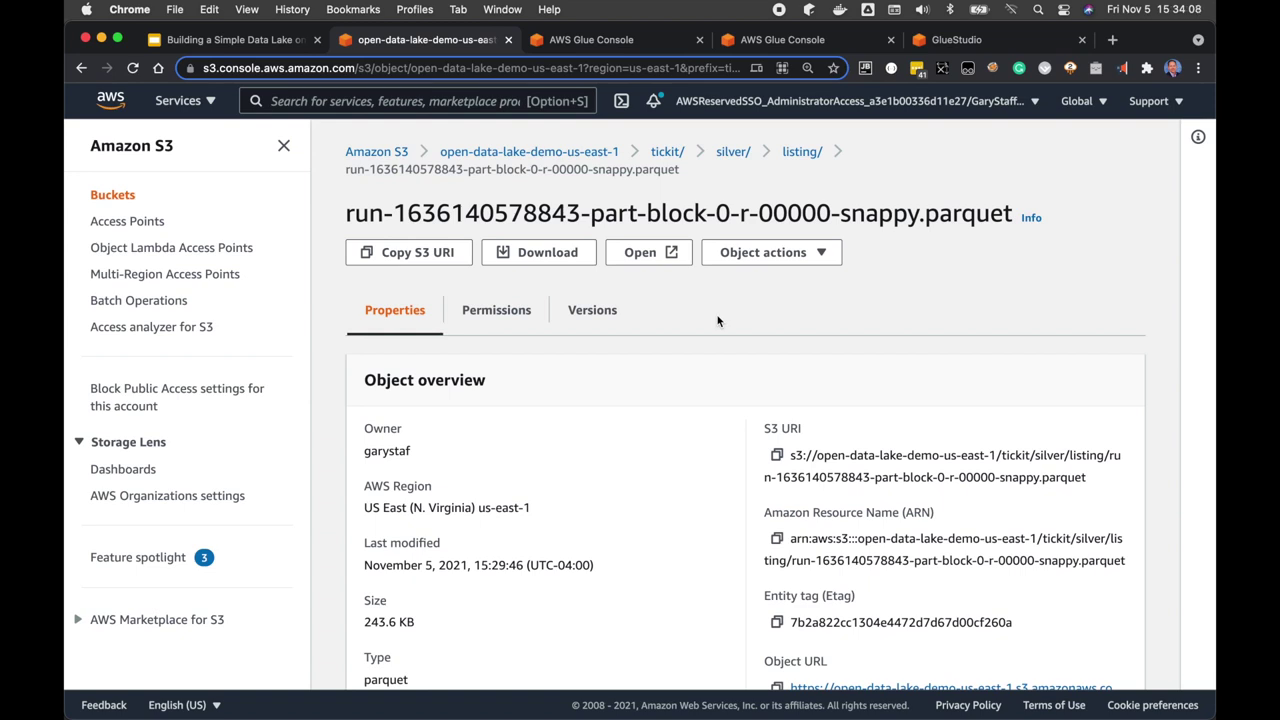
{"action": "left_click", "coordinate": [748, 255]}
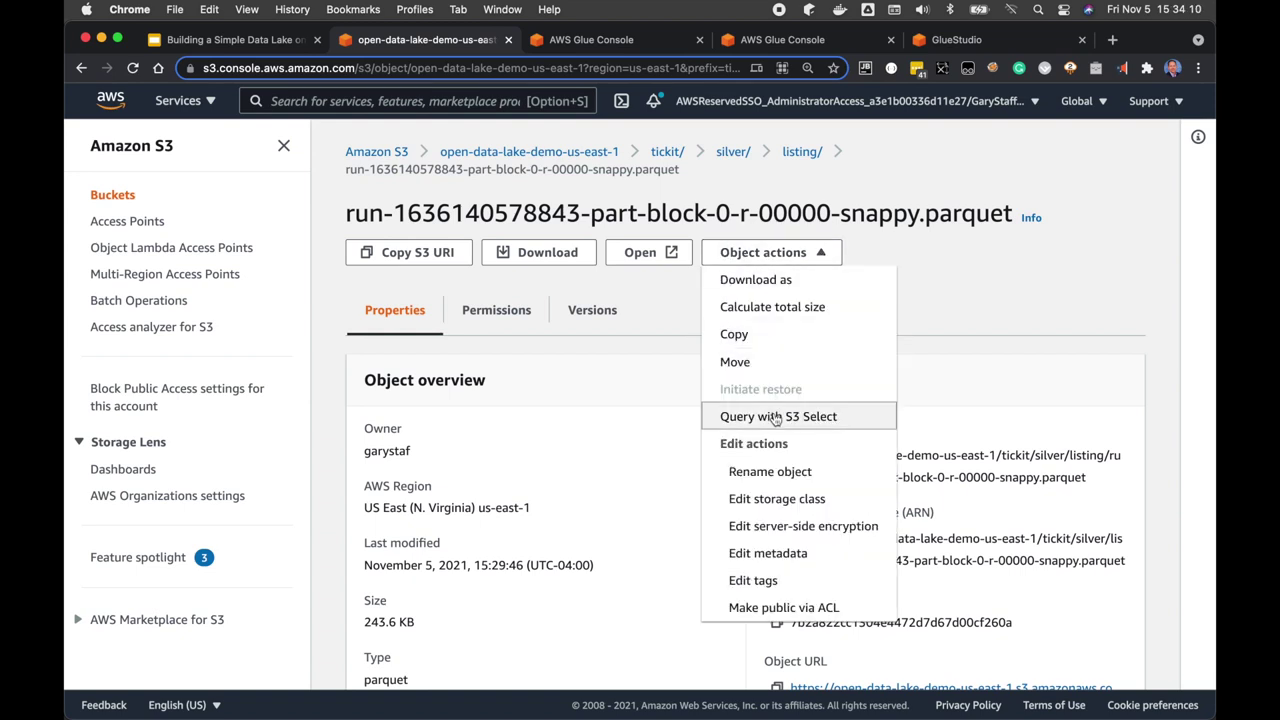
{"action": "left_click", "coordinate": [818, 422]}
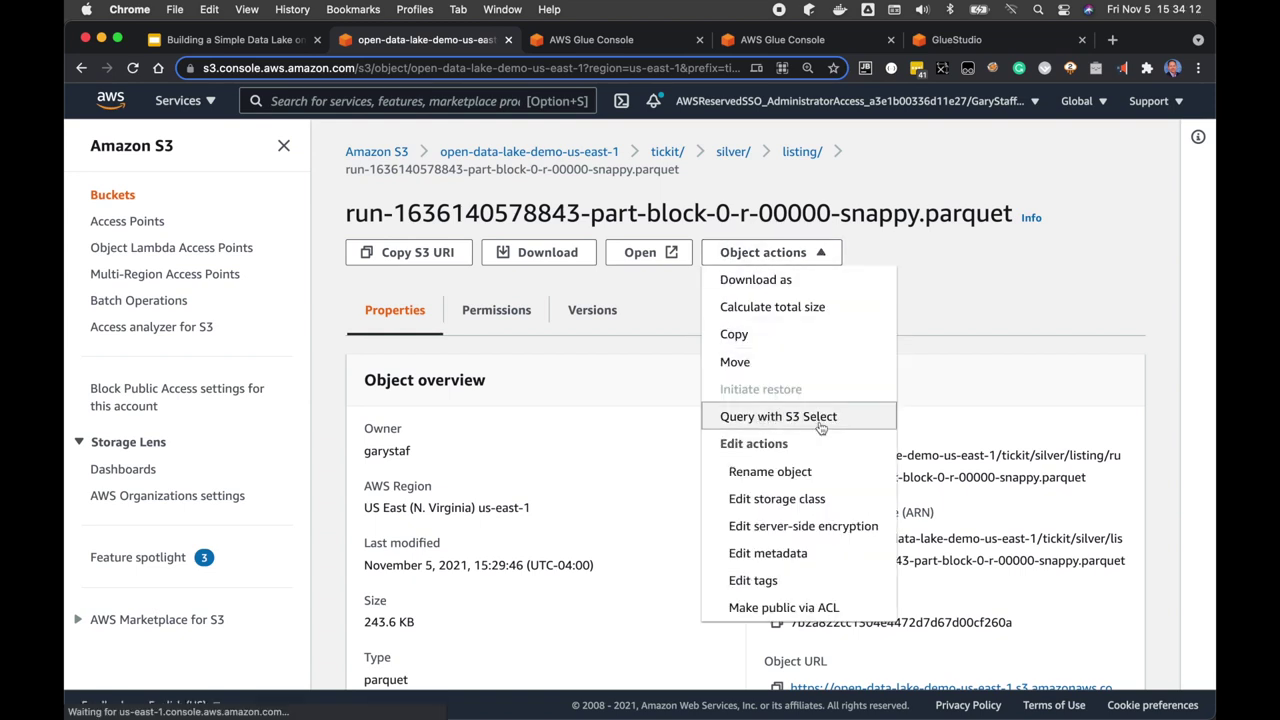
{"action": "scroll", "coordinate": [824, 491], "scroll_direction": "down", "scroll_amount": 1}
{"action": "scroll", "coordinate": [824, 497], "scroll_direction": "down", "scroll_amount": 3}
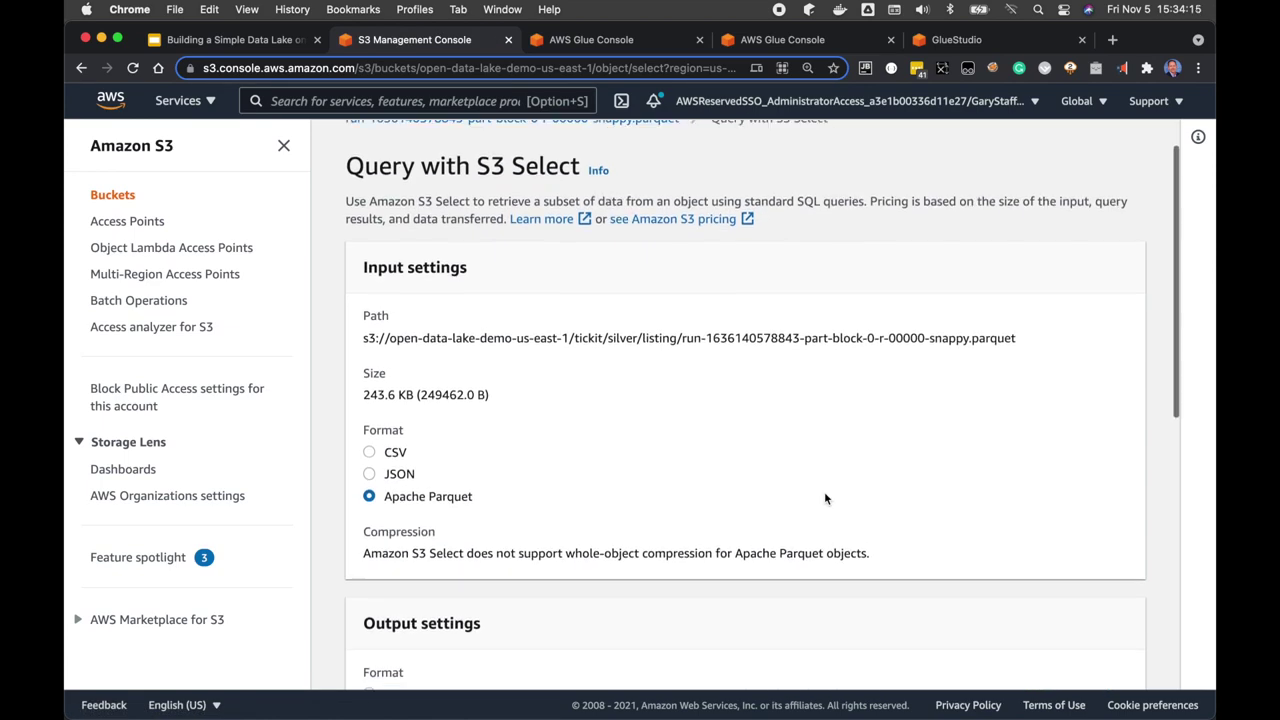
Step: Set the S3 Select output format to JSON and run SELECT * FROM s3object s LIMIT 5
{"action": "scroll", "coordinate": [539, 431], "scroll_direction": "down", "scroll_amount": 3}
{"action": "scroll", "coordinate": [539, 431], "scroll_direction": "down", "scroll_amount": 1}
{"action": "left_click", "coordinate": [370, 349]}
{"action": "scroll", "coordinate": [523, 349], "scroll_direction": "down", "scroll_amount": 2}
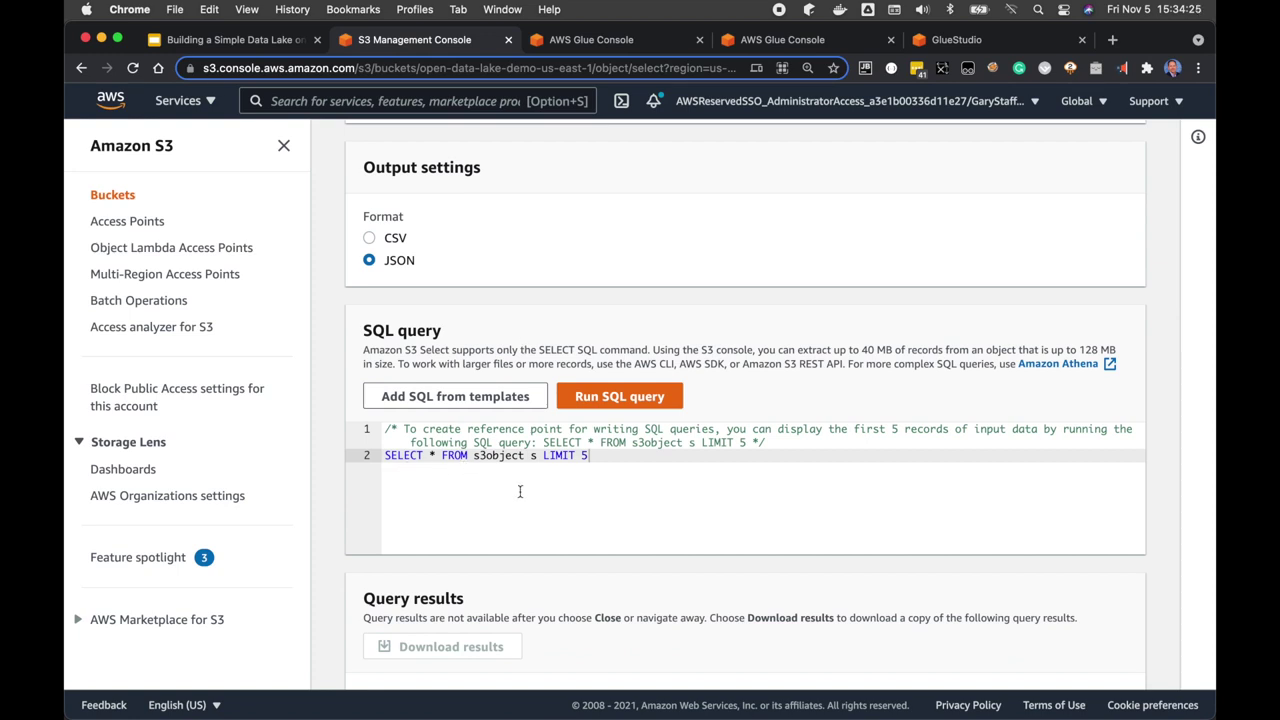
{"action": "left_click", "coordinate": [617, 397]}
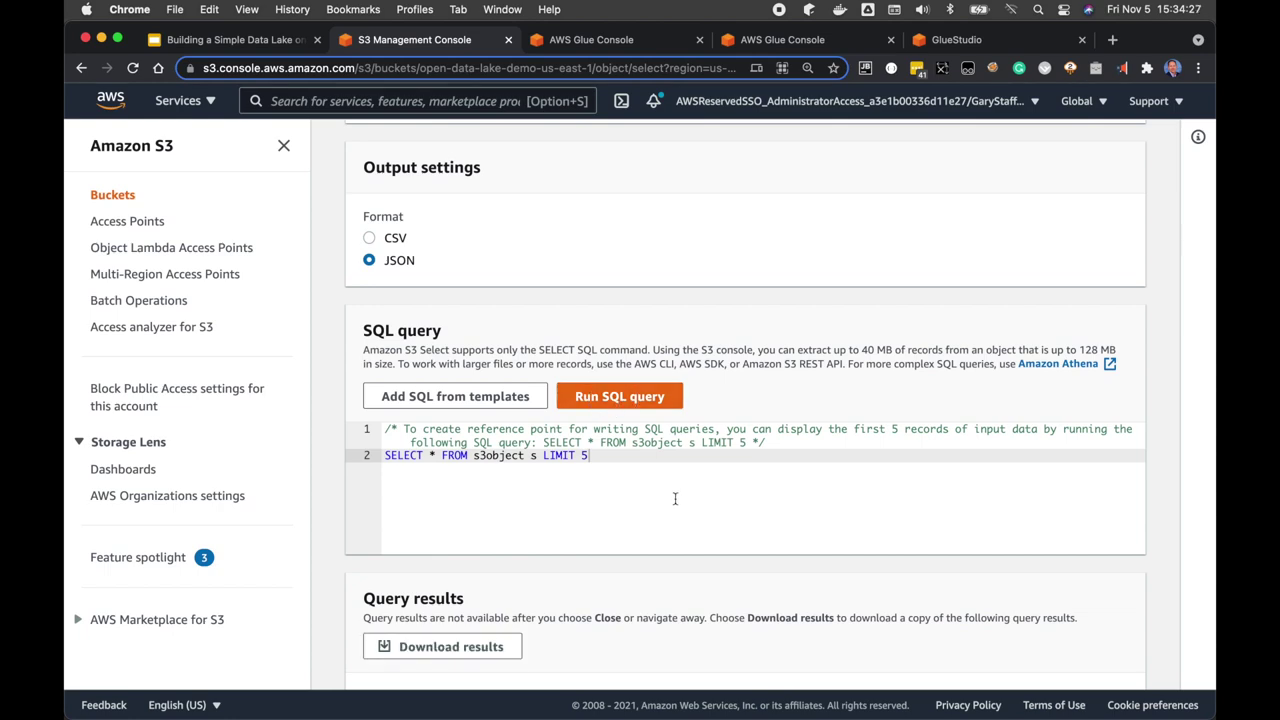
Step: Examine the JSON listing records in the query results, and compare them with the query's input settings
{"action": "scroll", "coordinate": [675, 498], "scroll_direction": "down", "scroll_amount": 5}
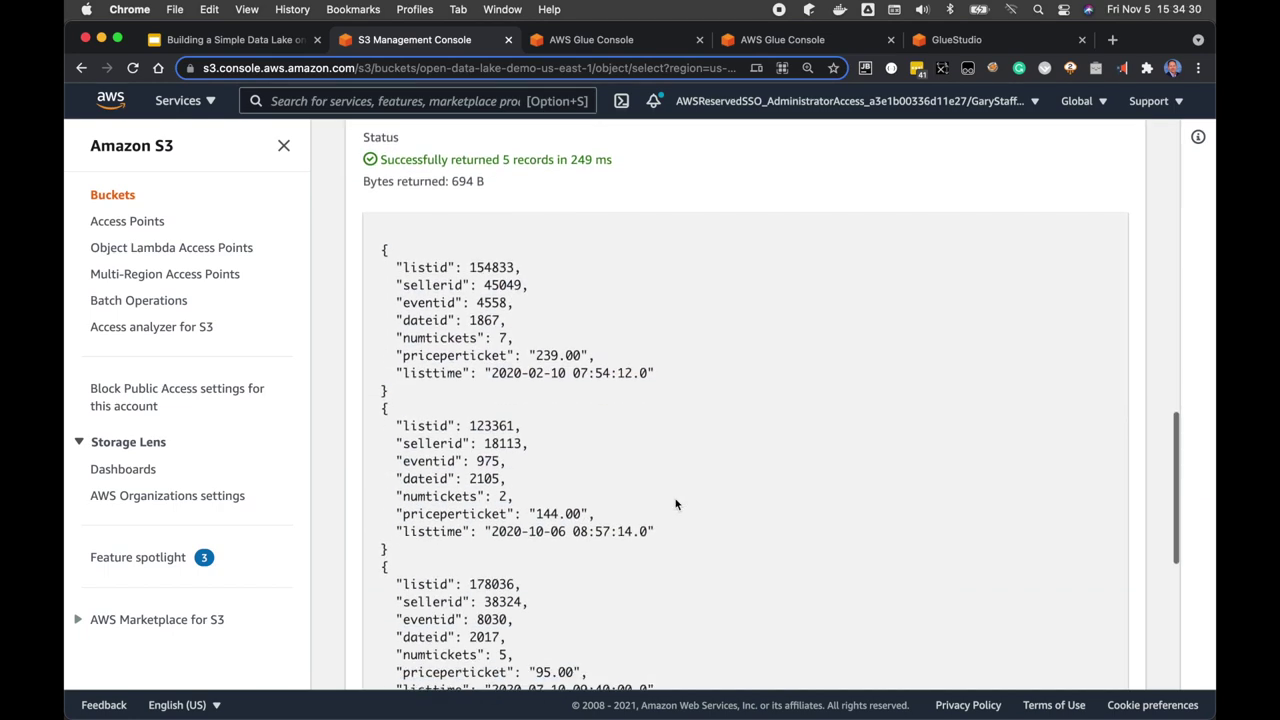
{"action": "scroll", "coordinate": [675, 504], "scroll_direction": "up", "scroll_amount": 15}
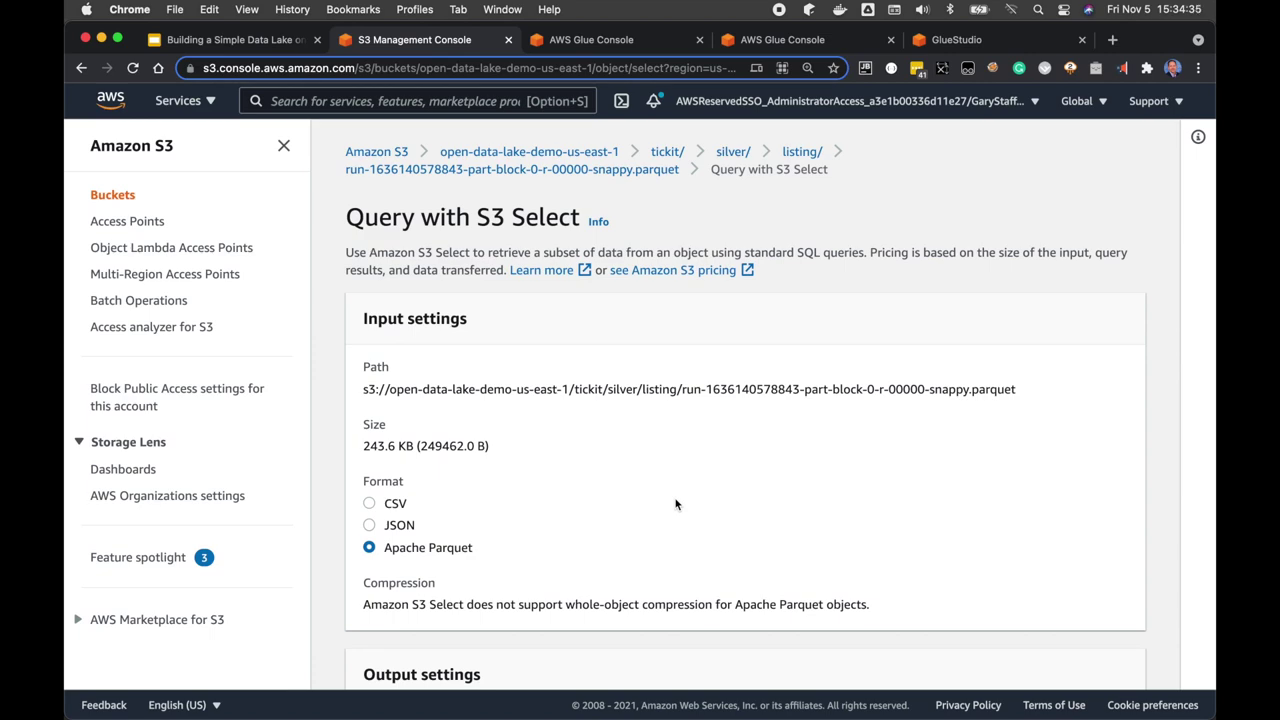
{"action": "scroll", "coordinate": [675, 504], "scroll_direction": "down", "scroll_amount": 15}
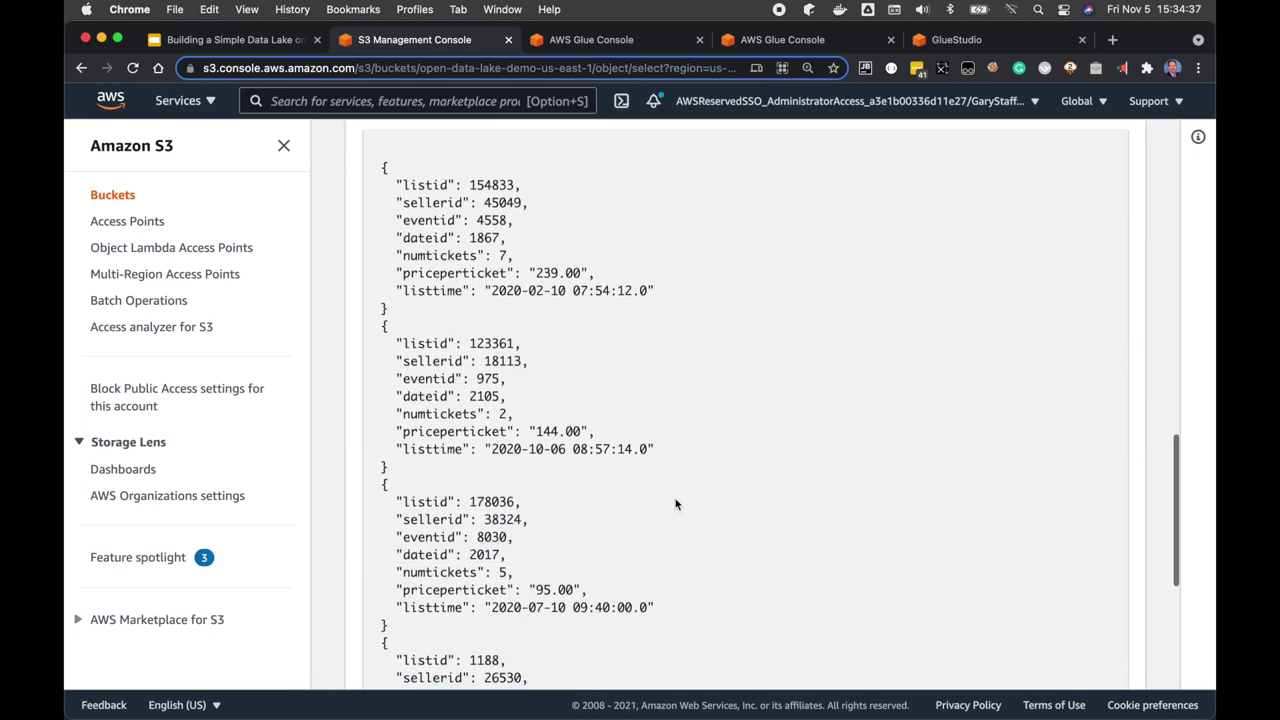
{"action": "scroll", "coordinate": [707, 388], "scroll_direction": "down", "scroll_amount": 5}
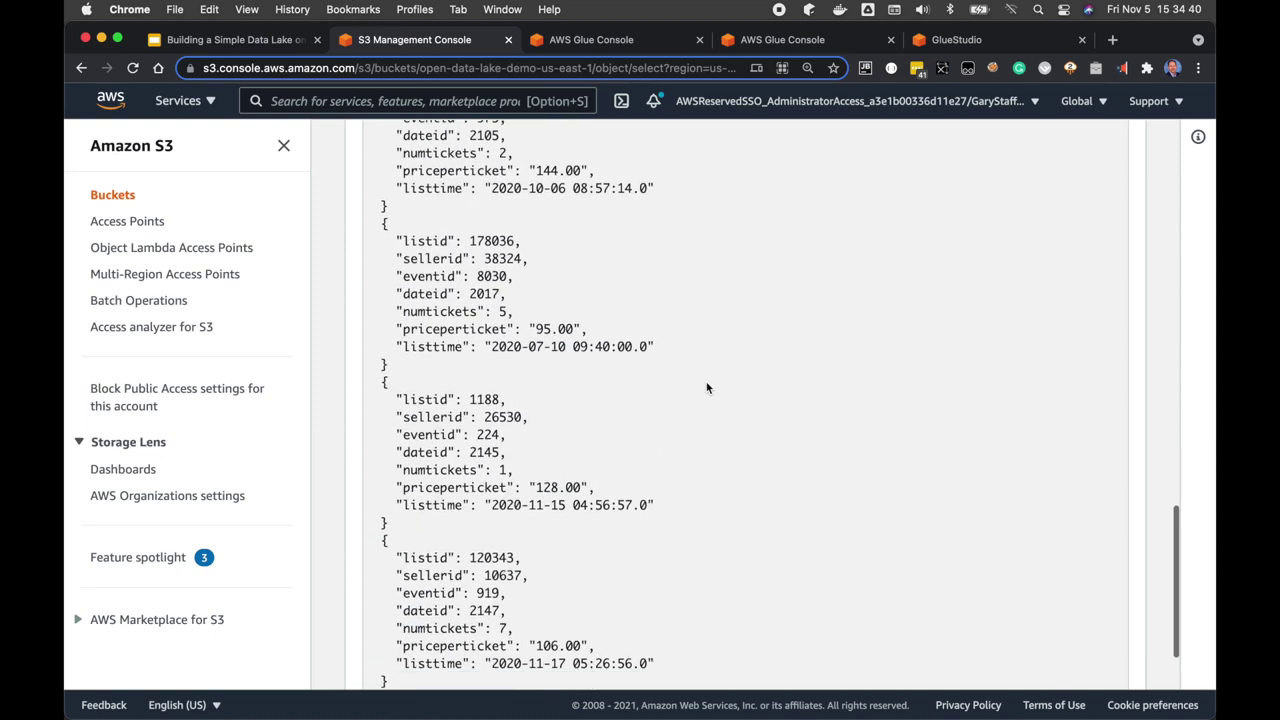
{"action": "scroll", "coordinate": [707, 388], "scroll_direction": "up", "scroll_amount": 7}
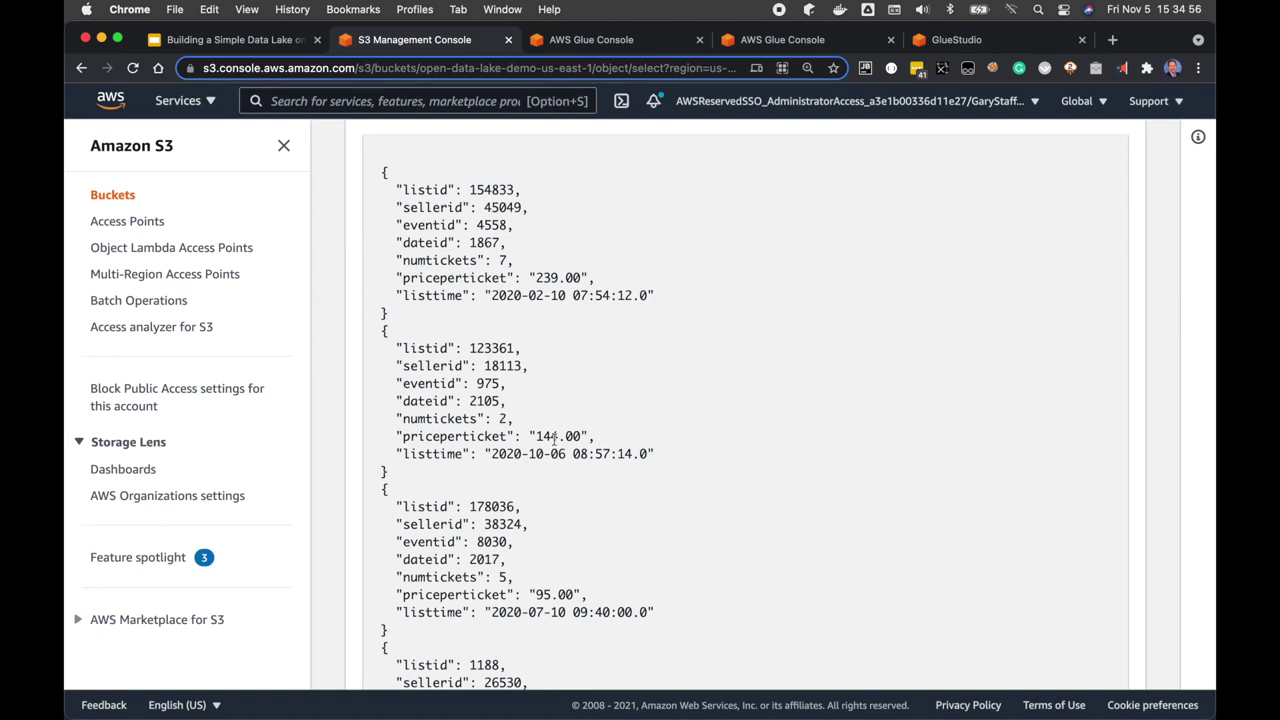
{"action": "scroll", "coordinate": [589, 394], "scroll_direction": "up", "scroll_amount": 5}
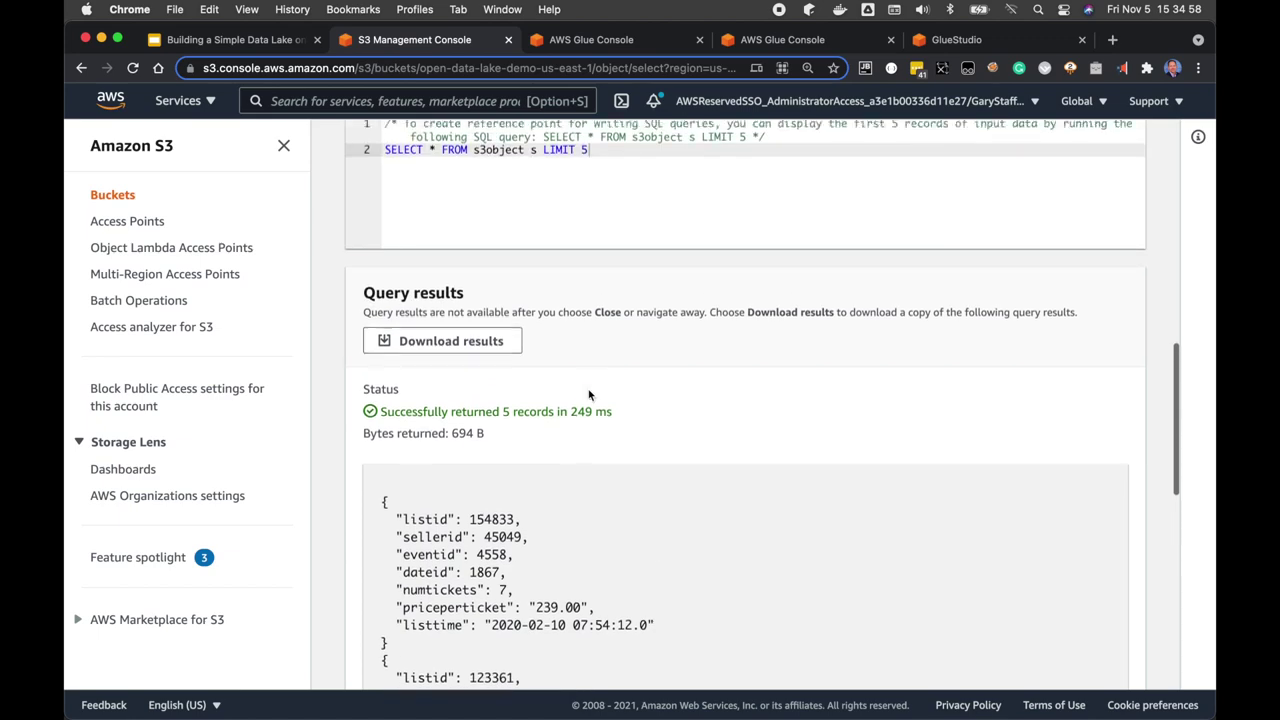
{"action": "scroll", "coordinate": [589, 394], "scroll_direction": "up", "scroll_amount": 10}
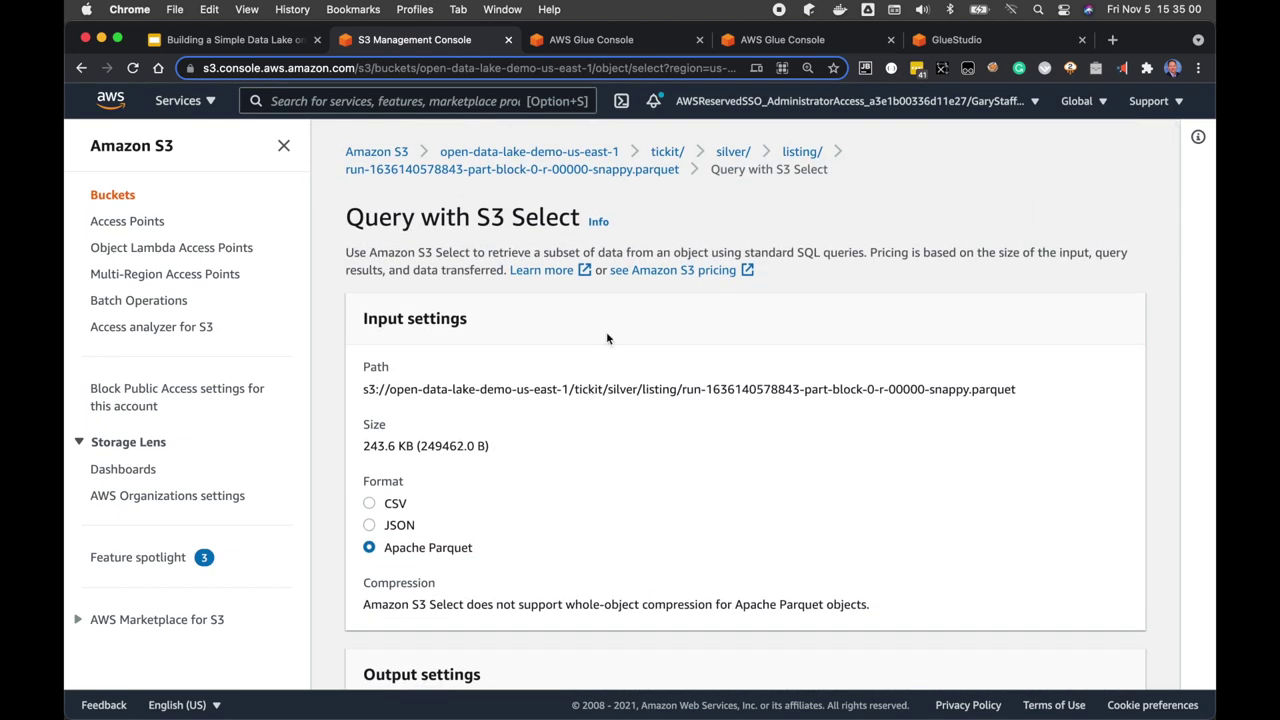
Step: Return to the silver/ folder, open venue/ and look through its Parquet files and their sizes
{"action": "left_click", "coordinate": [733, 151]}
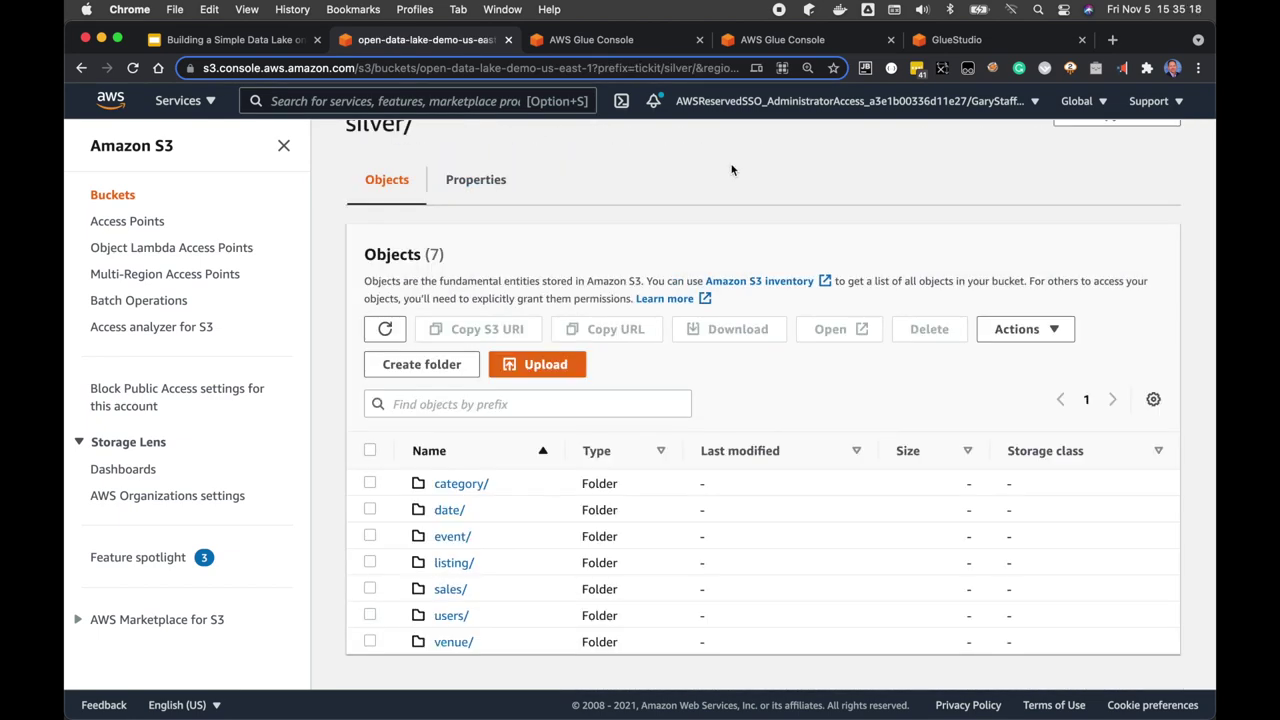
{"action": "left_click", "coordinate": [454, 643]}
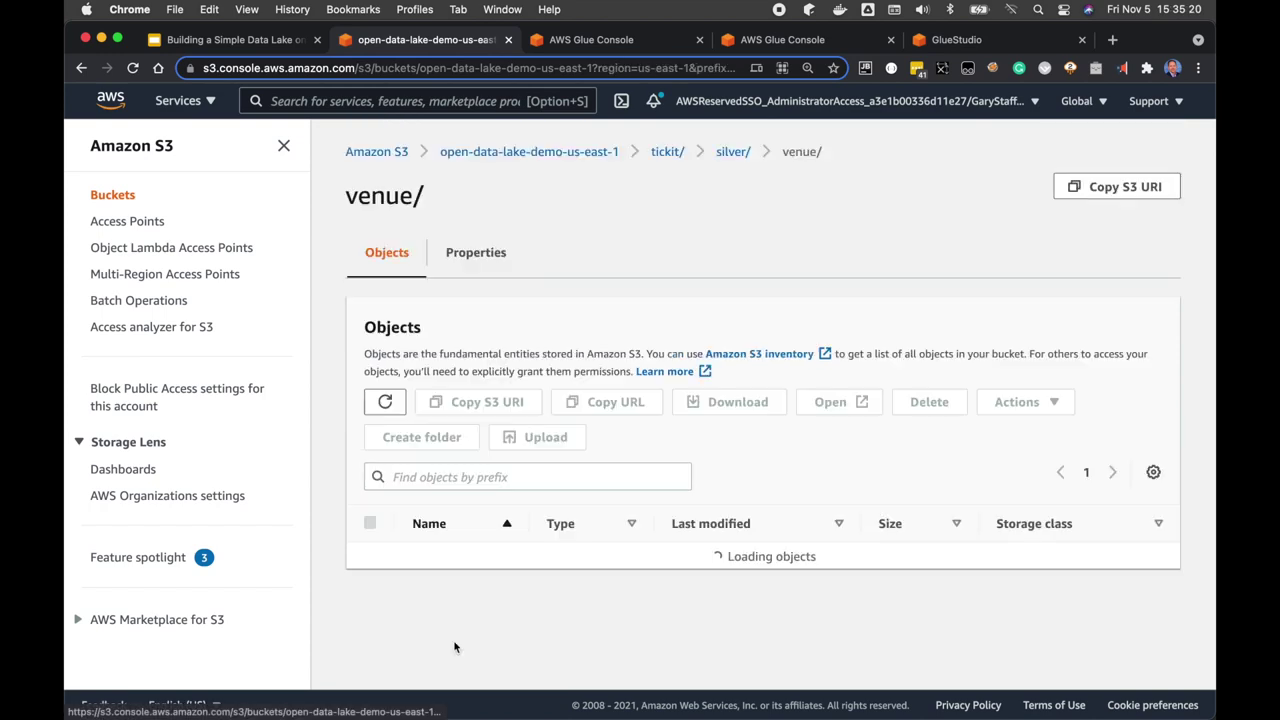
{"action": "scroll", "coordinate": [454, 647], "scroll_direction": "down", "scroll_amount": 5}
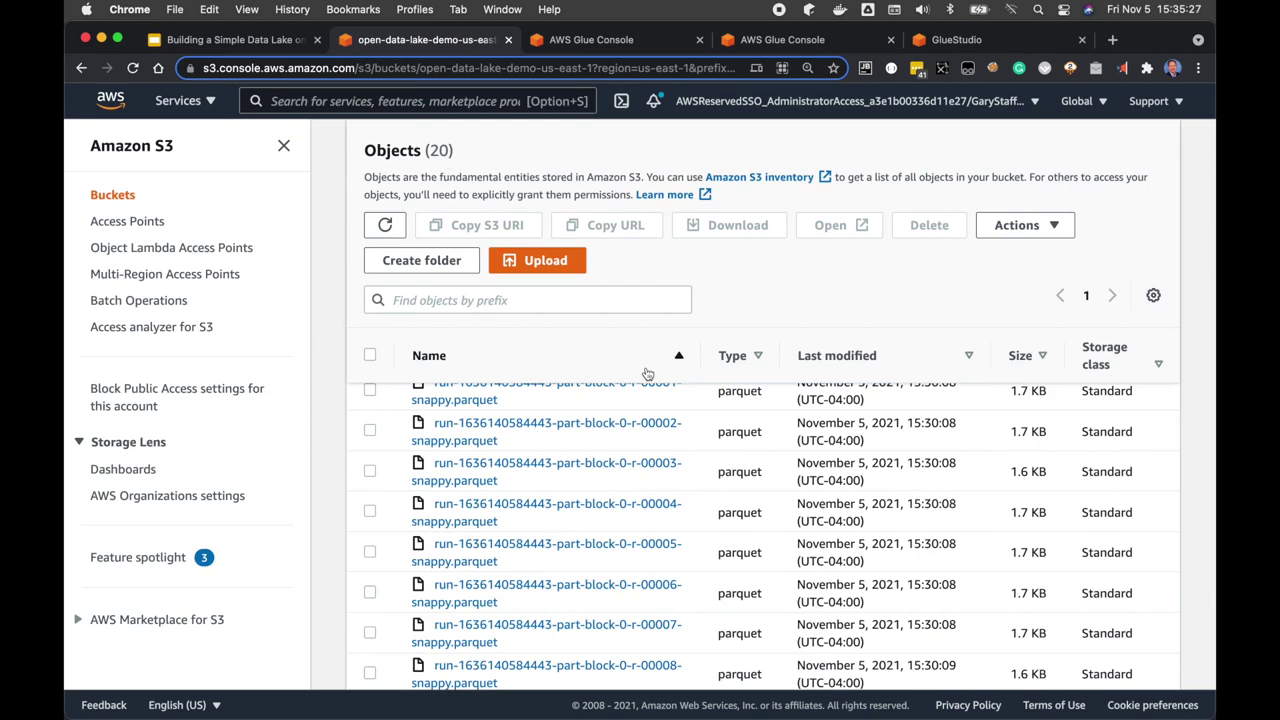
{"action": "scroll", "coordinate": [637, 413], "scroll_direction": "up", "scroll_amount": 5}
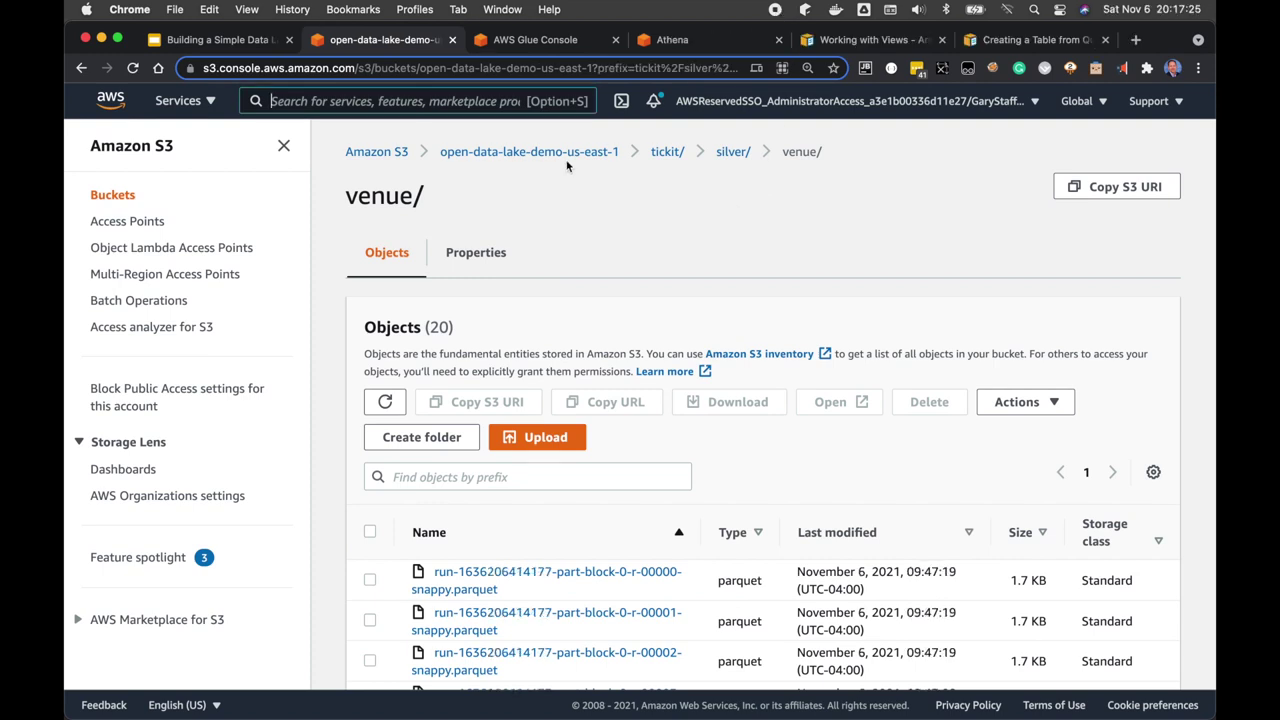
Step: Show the architecture diagram on slide 15, and review the converted and refined tables of tickit_demo in the Athena query editor
{"action": "left_click", "coordinate": [230, 42]}
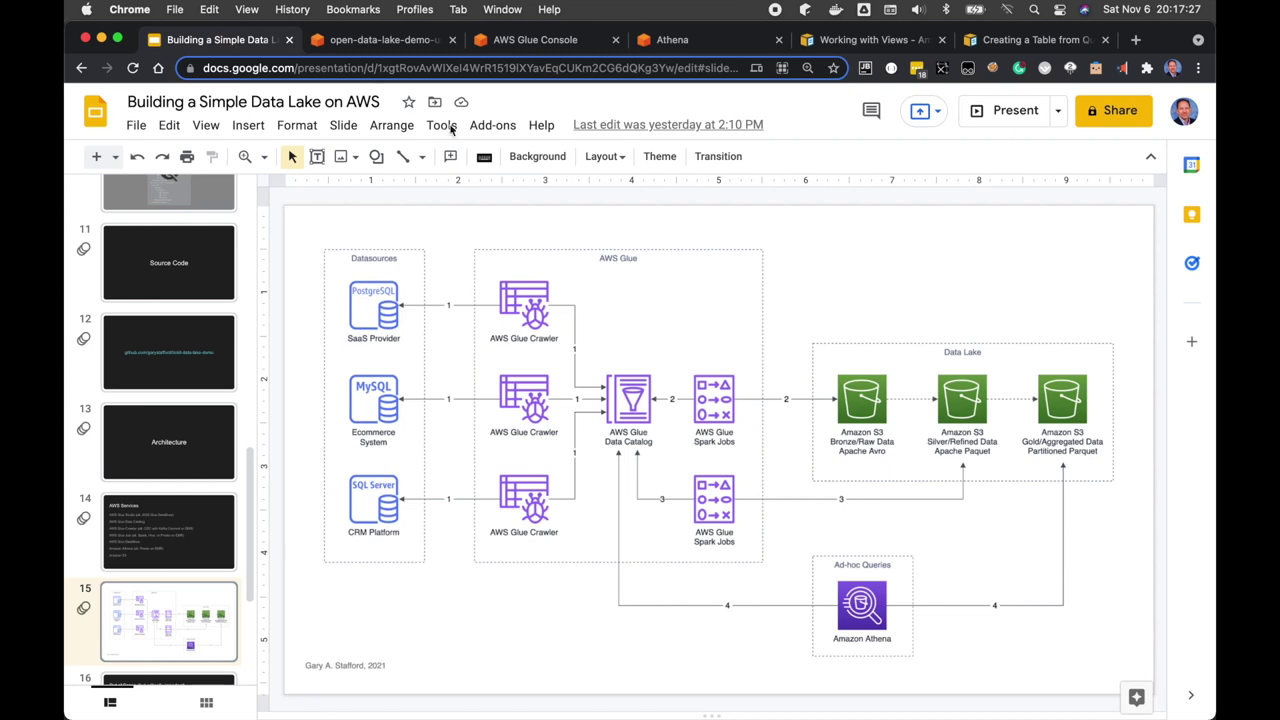
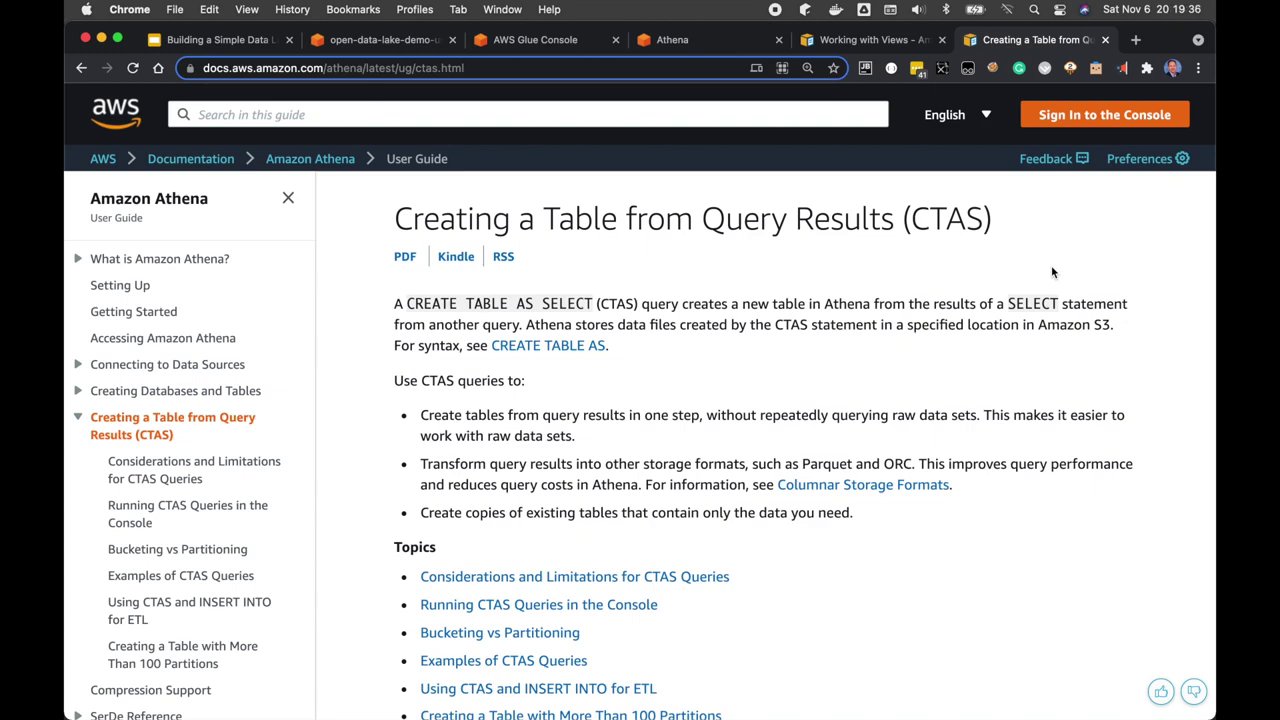
{"action": "left_click", "coordinate": [691, 44]}
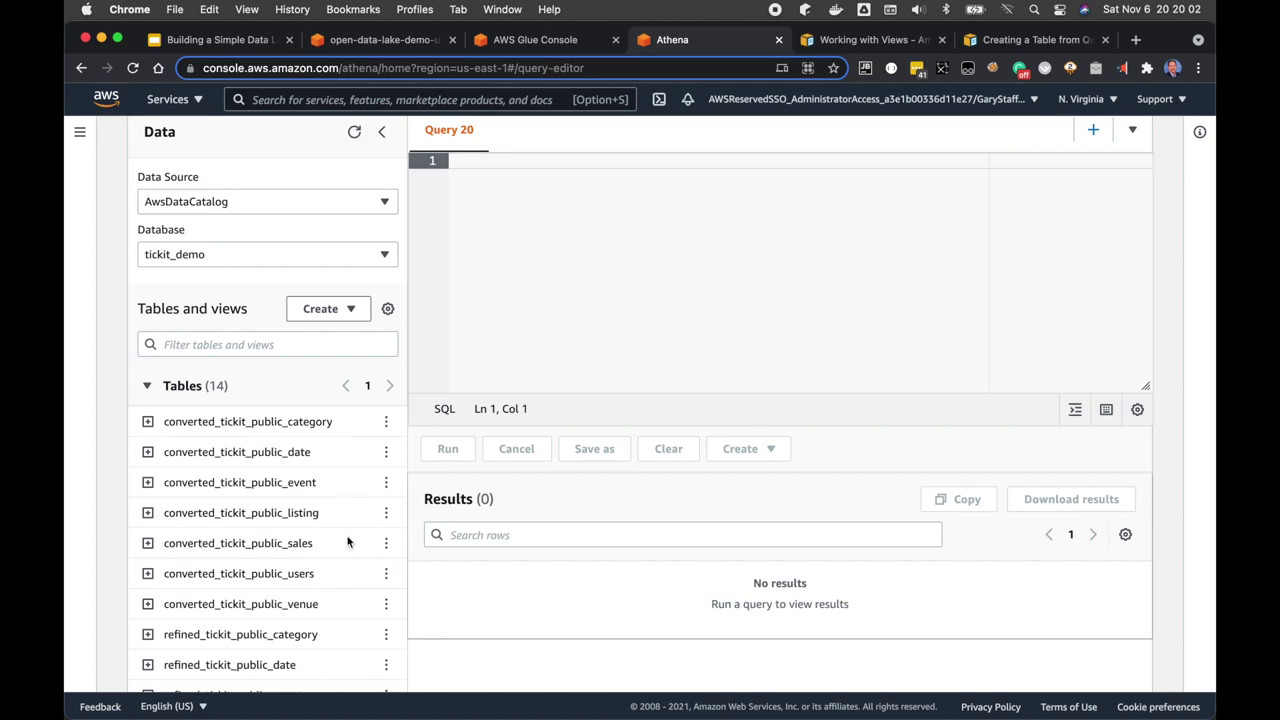
{"action": "scroll", "coordinate": [346, 540], "scroll_direction": "down", "scroll_amount": 5}
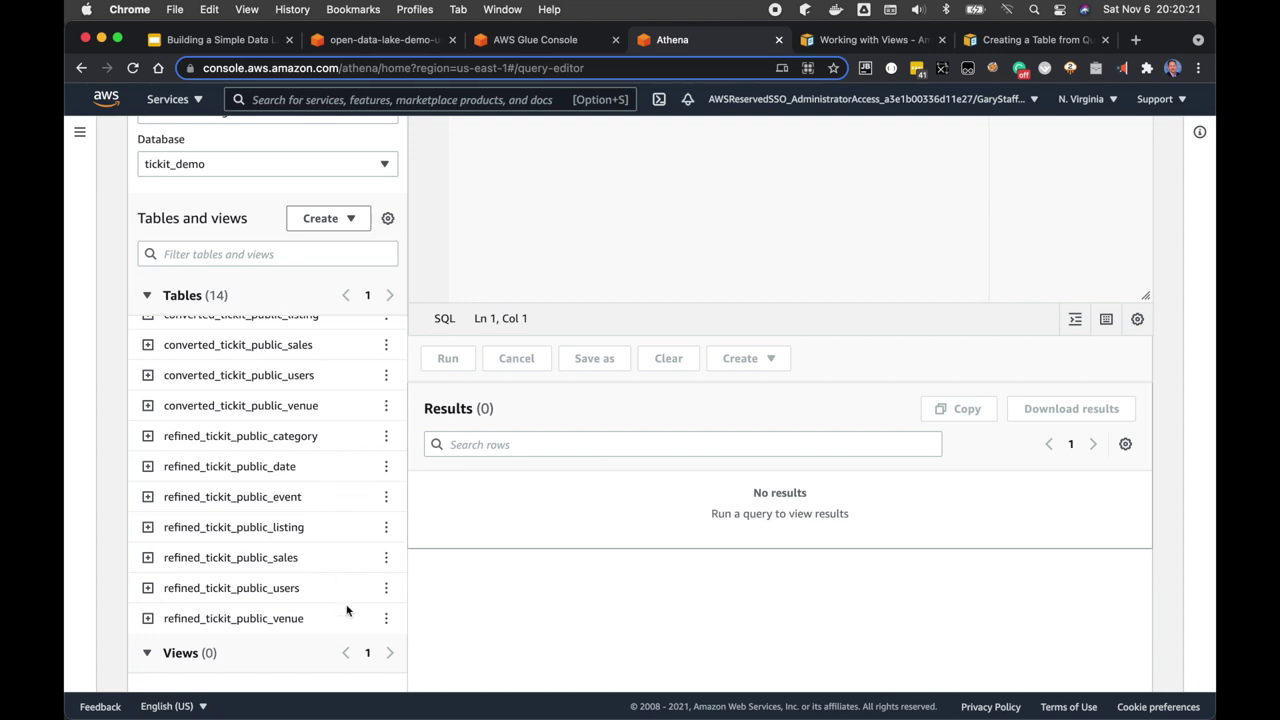
Step: Copy the monthly sales, commission and order volume SELECT query from athena_commands.sql in PyCharm into the empty Athena query editor
{"action": "scroll", "coordinate": [347, 611], "scroll_direction": "up", "scroll_amount": 10}
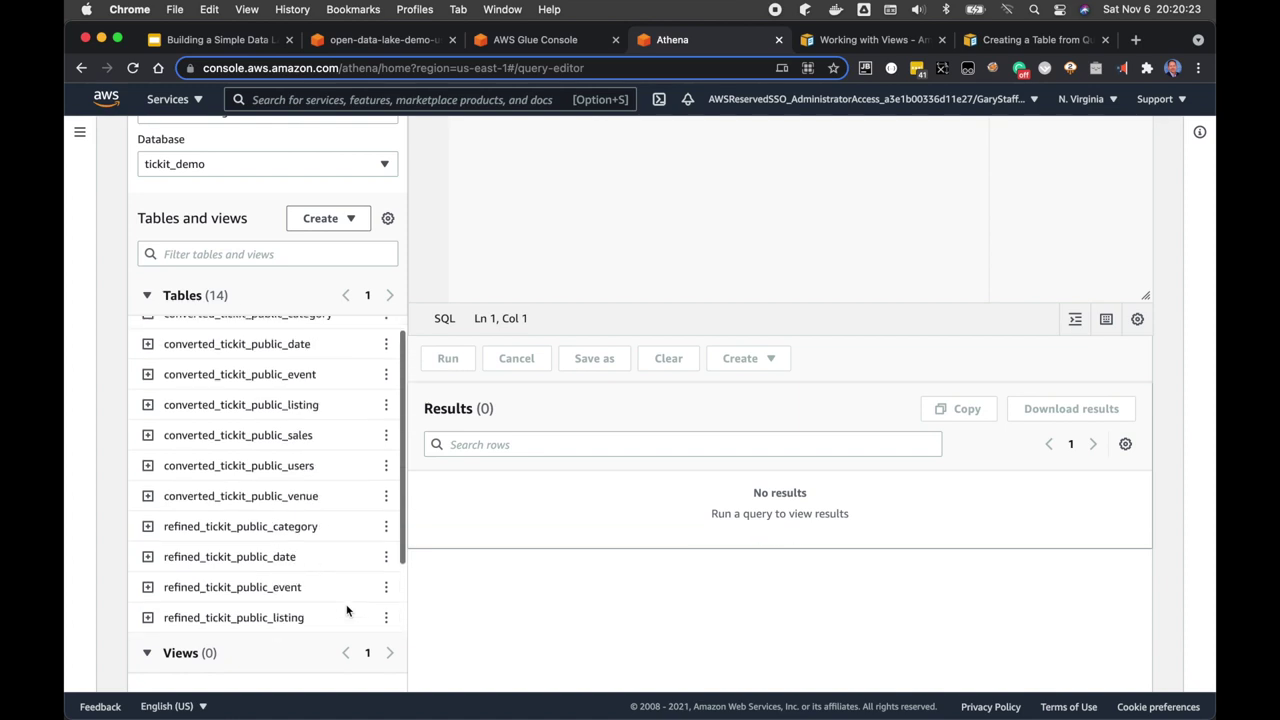
{"action": "scroll", "coordinate": [347, 611], "scroll_direction": "up", "scroll_amount": 3}
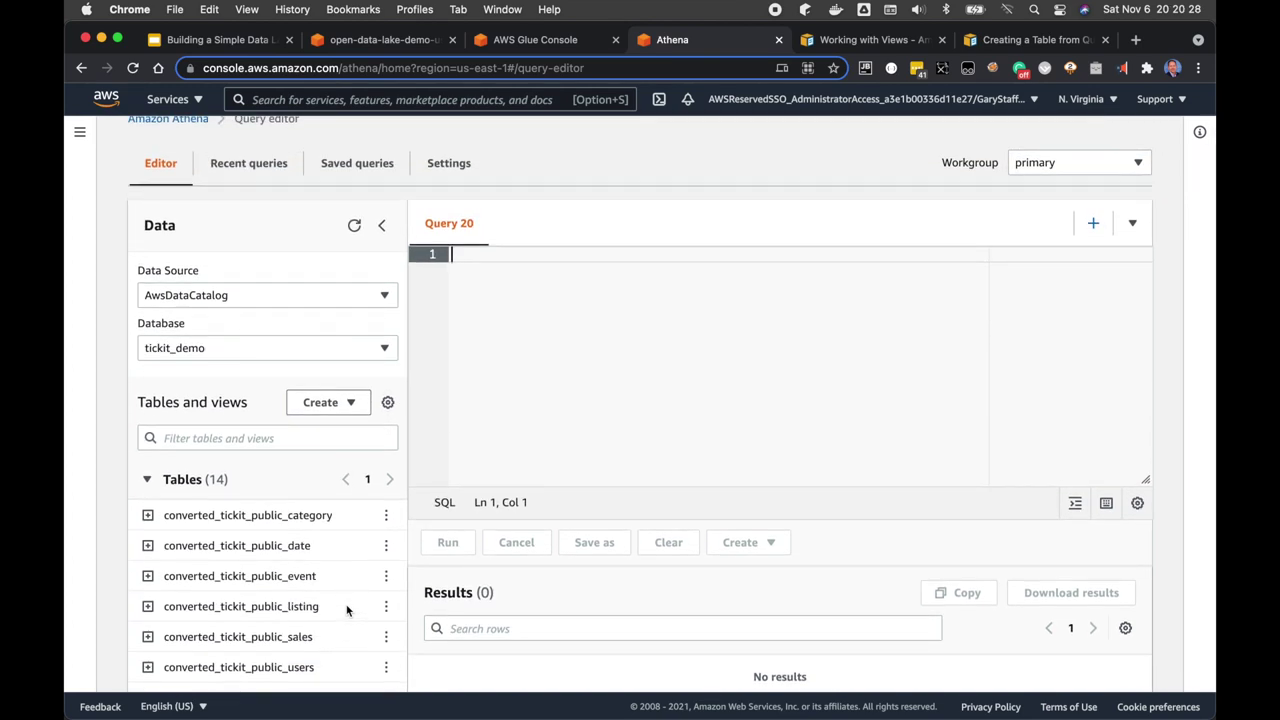
{"action": "left_click", "coordinate": [538, 421]}
{"action": "key", "text": "super+Tab"}
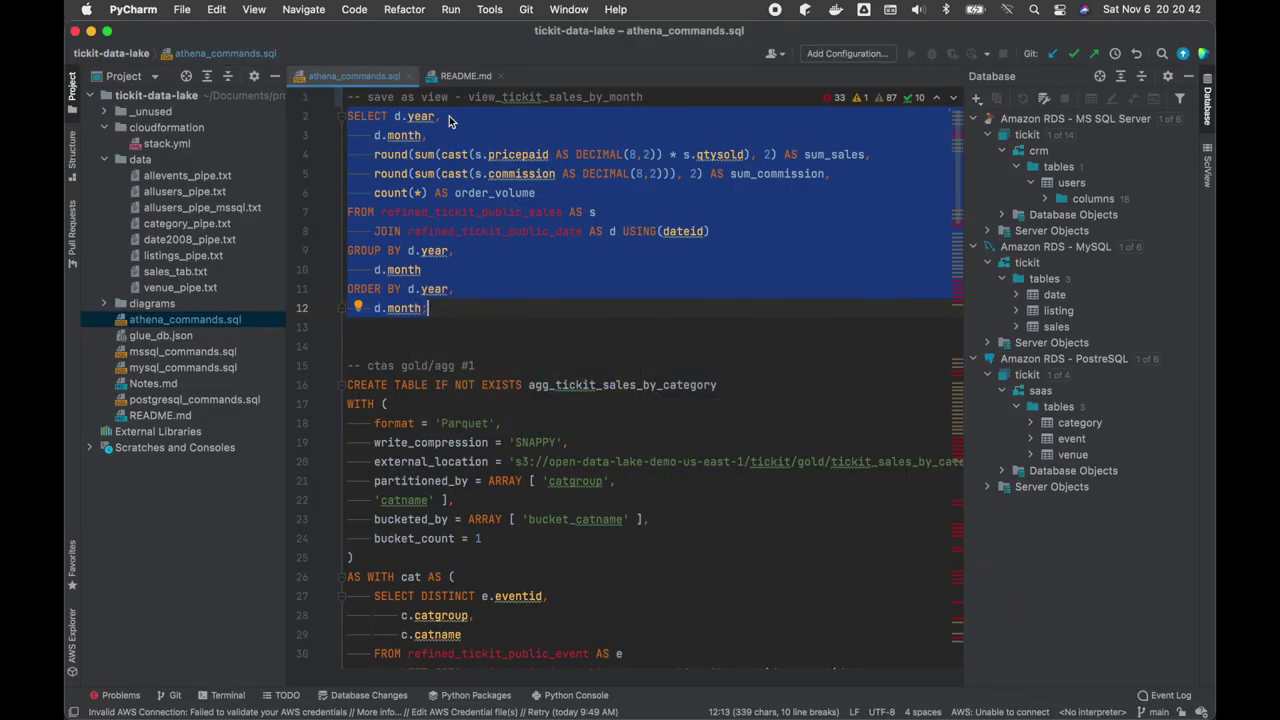
{"action": "key", "text": "super+Tab"}
{"action": "key", "text": "super+v"}
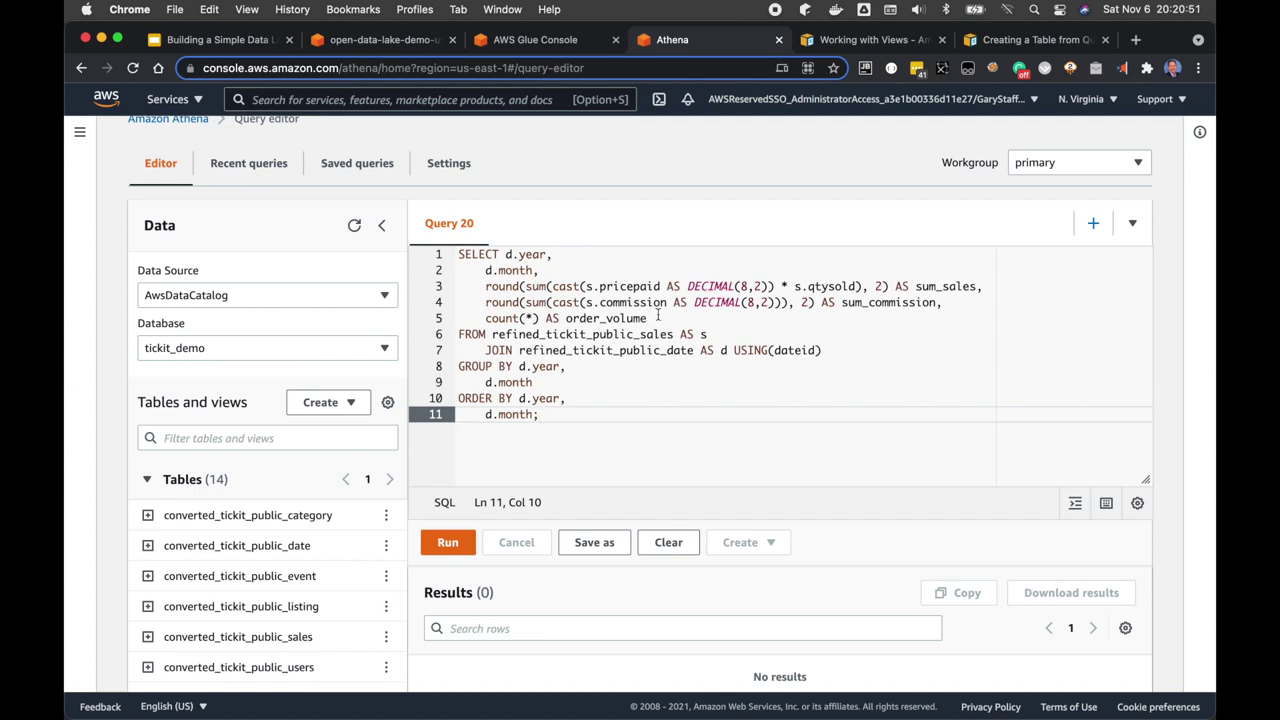
Step: Run the monthly sales query on the refined sales and date tables and review the returned rows
{"action": "key", "text": "super+a"}
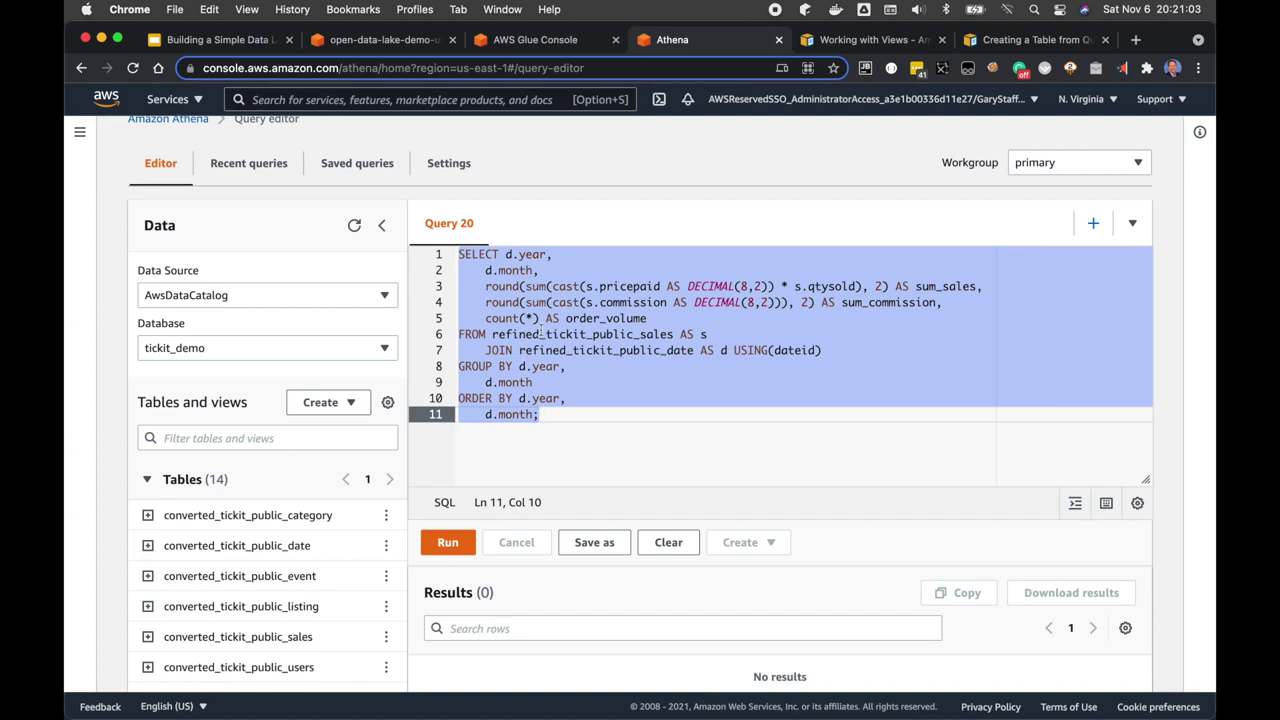
{"action": "left_click", "coordinate": [458, 544]}
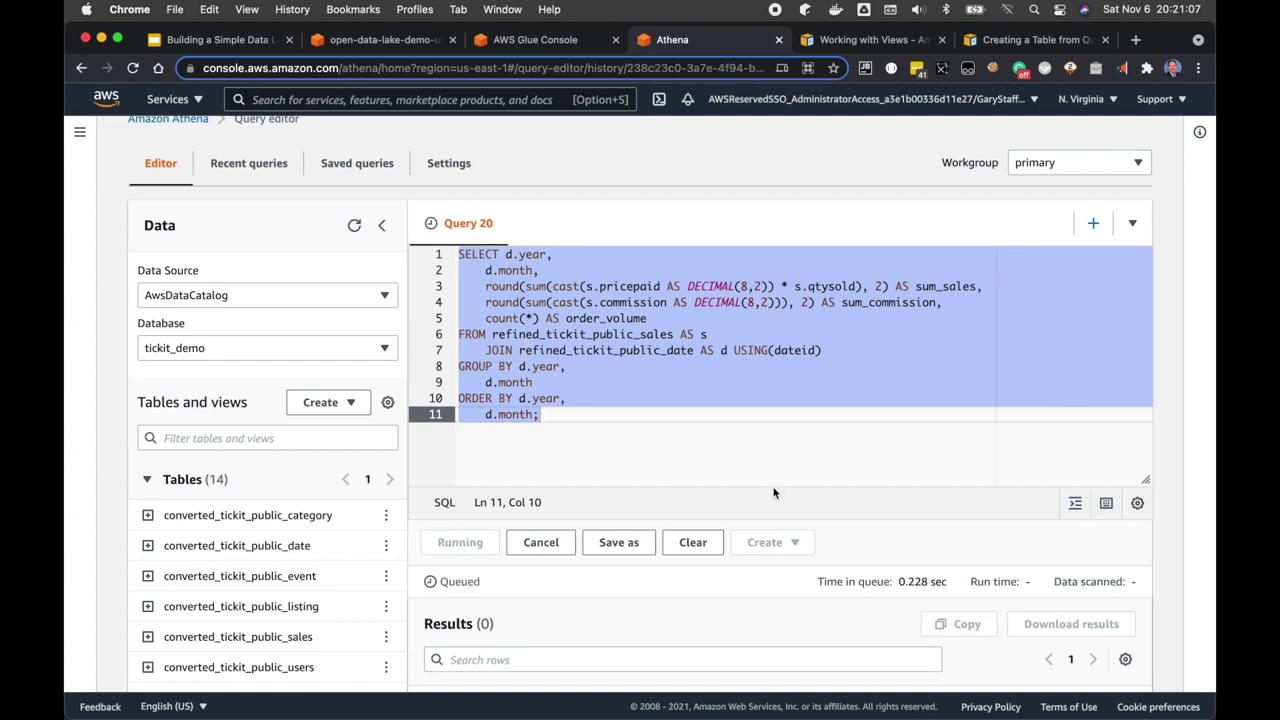
{"action": "scroll", "coordinate": [772, 486], "scroll_direction": "down", "scroll_amount": 3}
{"action": "scroll", "coordinate": [772, 486], "scroll_direction": "down", "scroll_amount": 2}
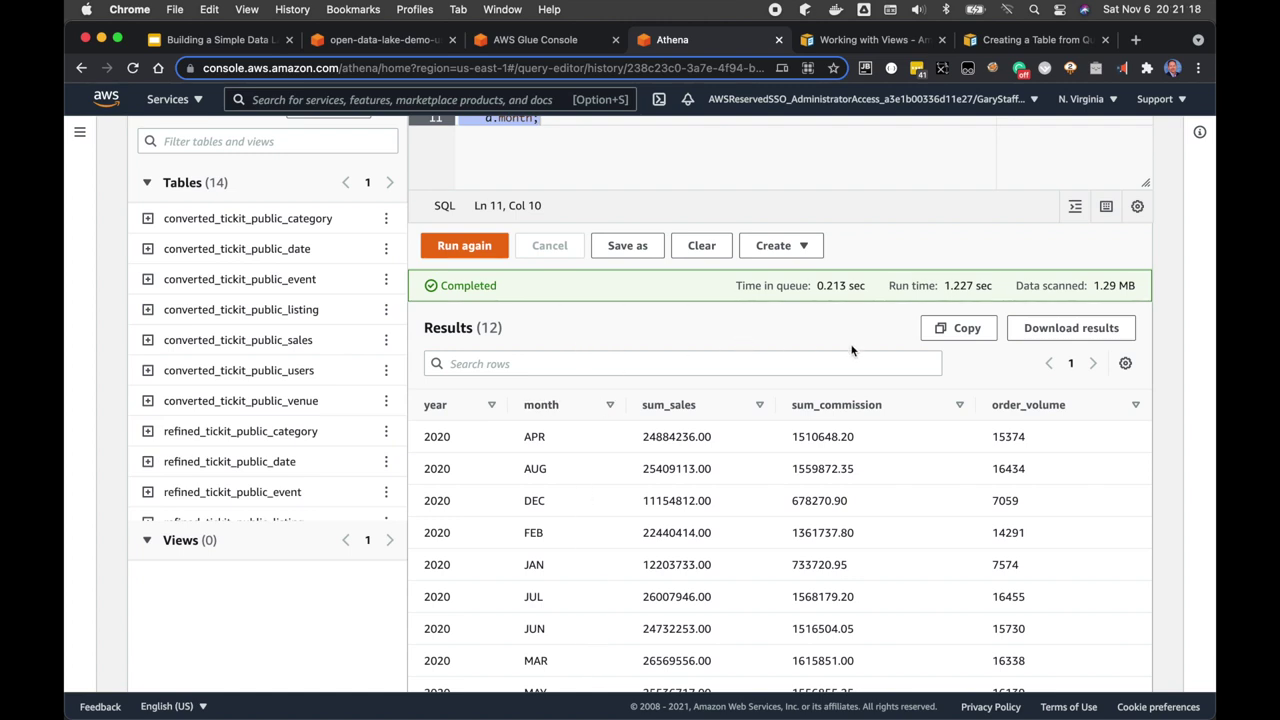
{"action": "scroll", "coordinate": [805, 344], "scroll_direction": "up", "scroll_amount": 5}
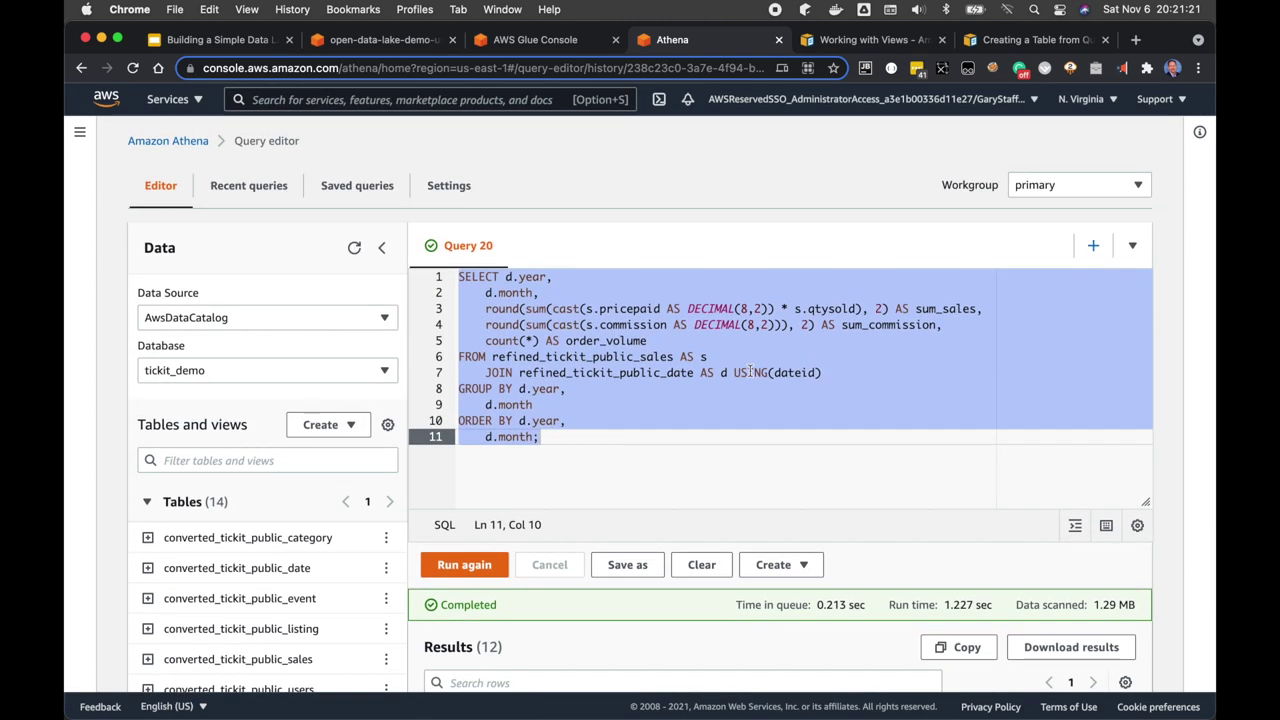
Step: Save the query under the name sum_sales_tickit and look it up in the list of saved queries
{"action": "left_click", "coordinate": [621, 565]}
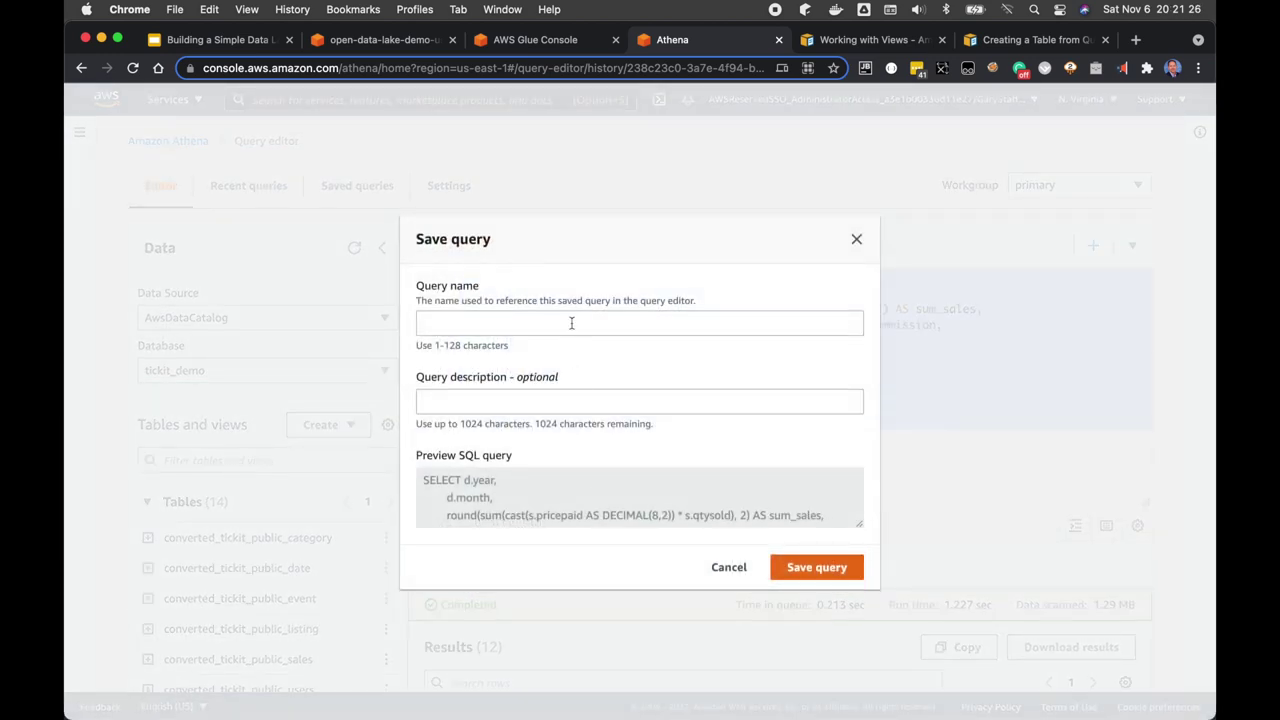
{"action": "left_click", "coordinate": [571, 323]}
{"action": "type", "text": "sum_sales_tickit"}
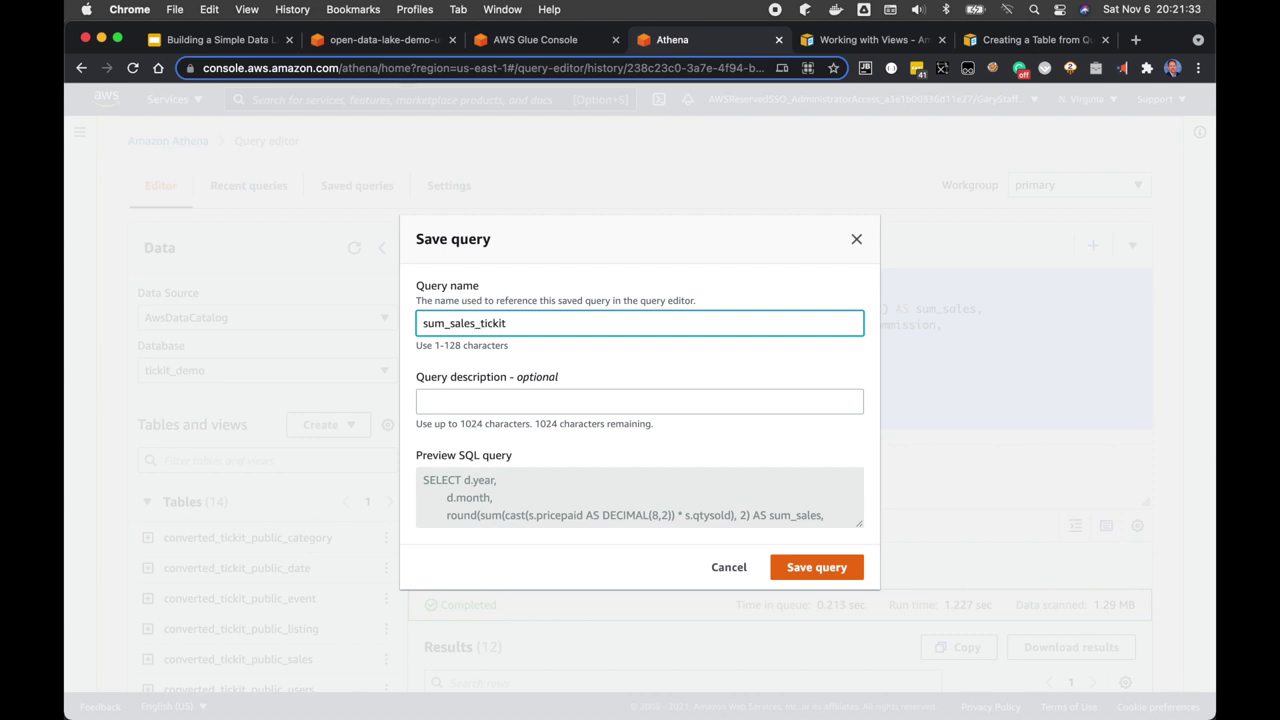
{"action": "left_click", "coordinate": [846, 566]}
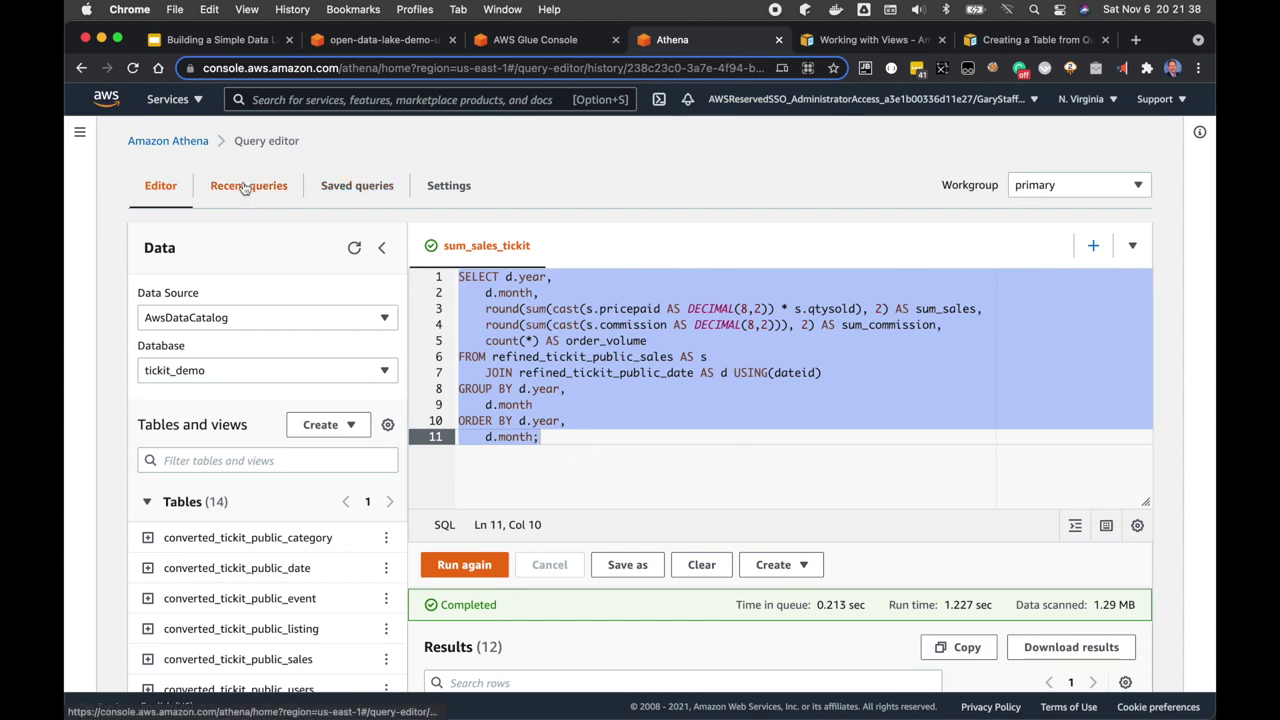
{"action": "left_click", "coordinate": [357, 186]}
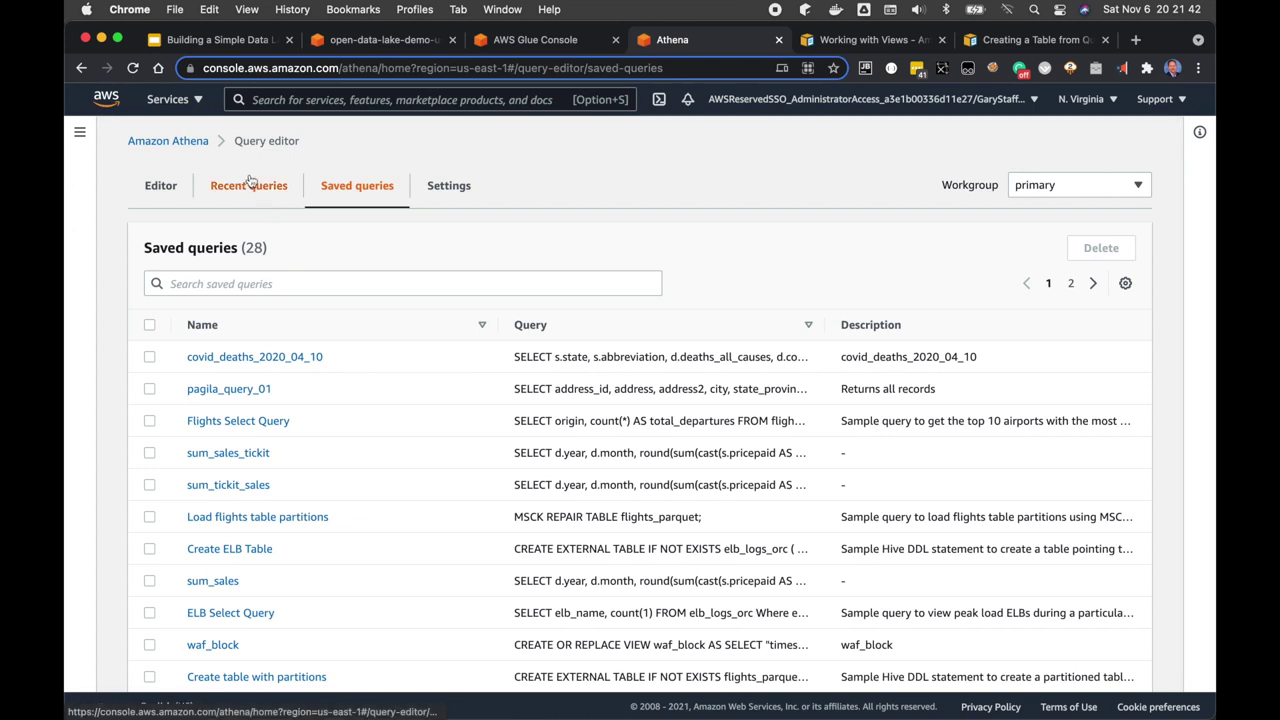
Step: Return to the editor, run sum_sales_tickit again and create a view named view_tickit_sum_sales from it
{"action": "left_click", "coordinate": [160, 186]}
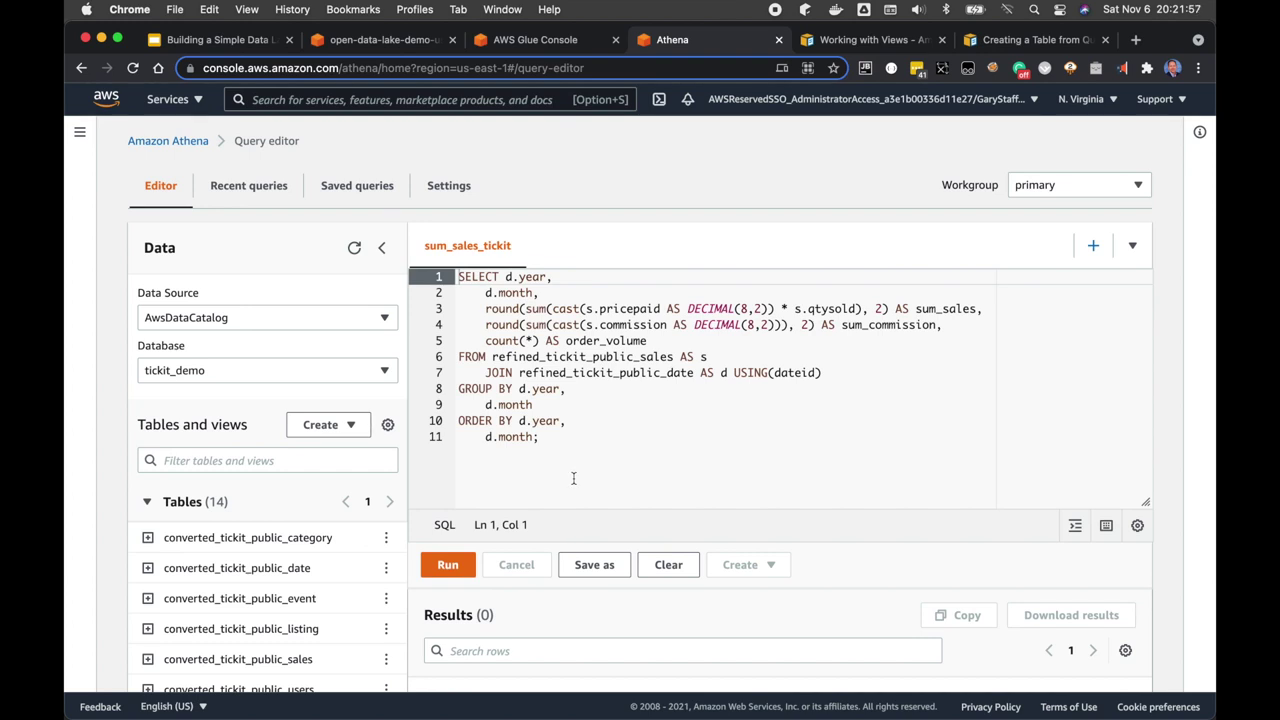
{"action": "key", "text": "super+a"}
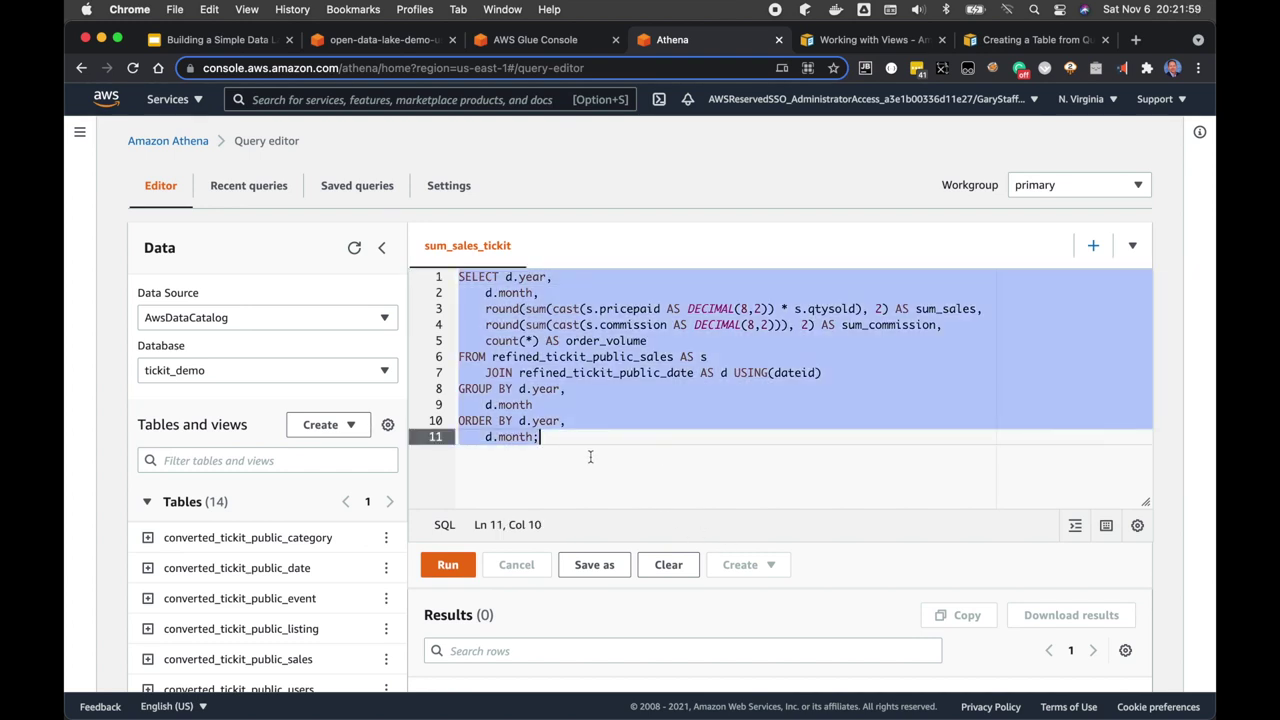
{"action": "left_click", "coordinate": [450, 565]}
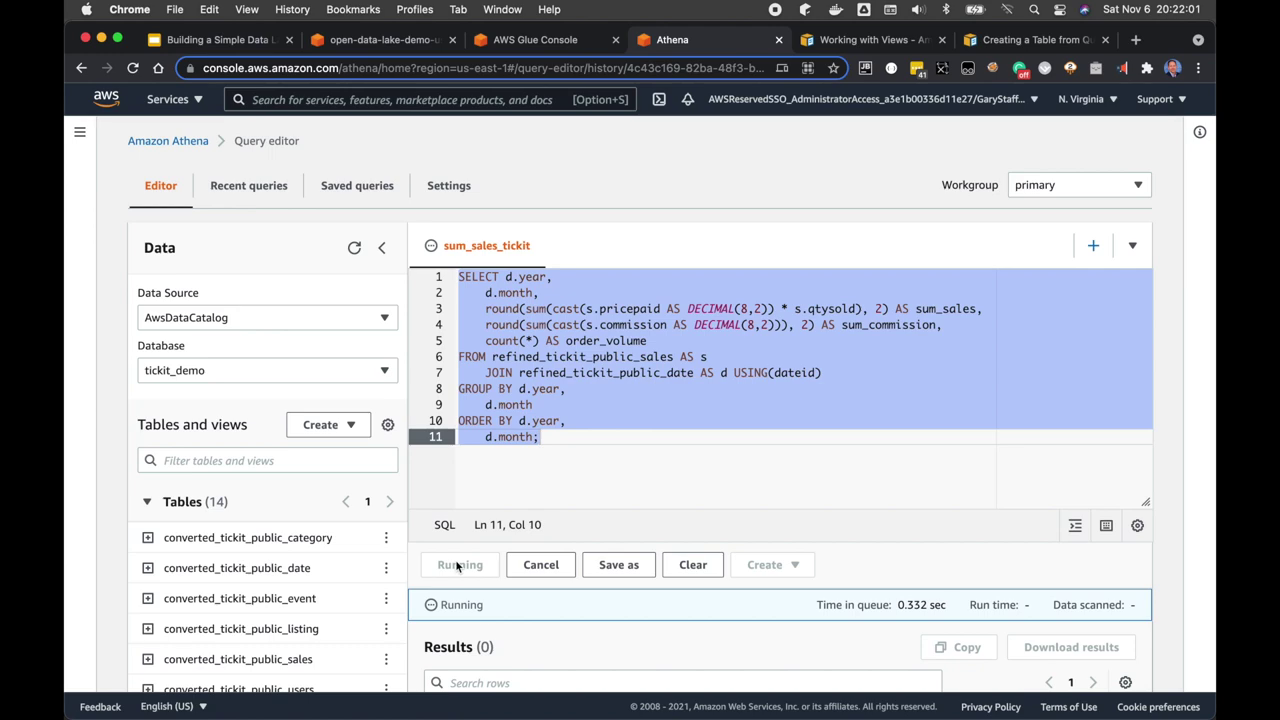
{"action": "left_click", "coordinate": [795, 565]}
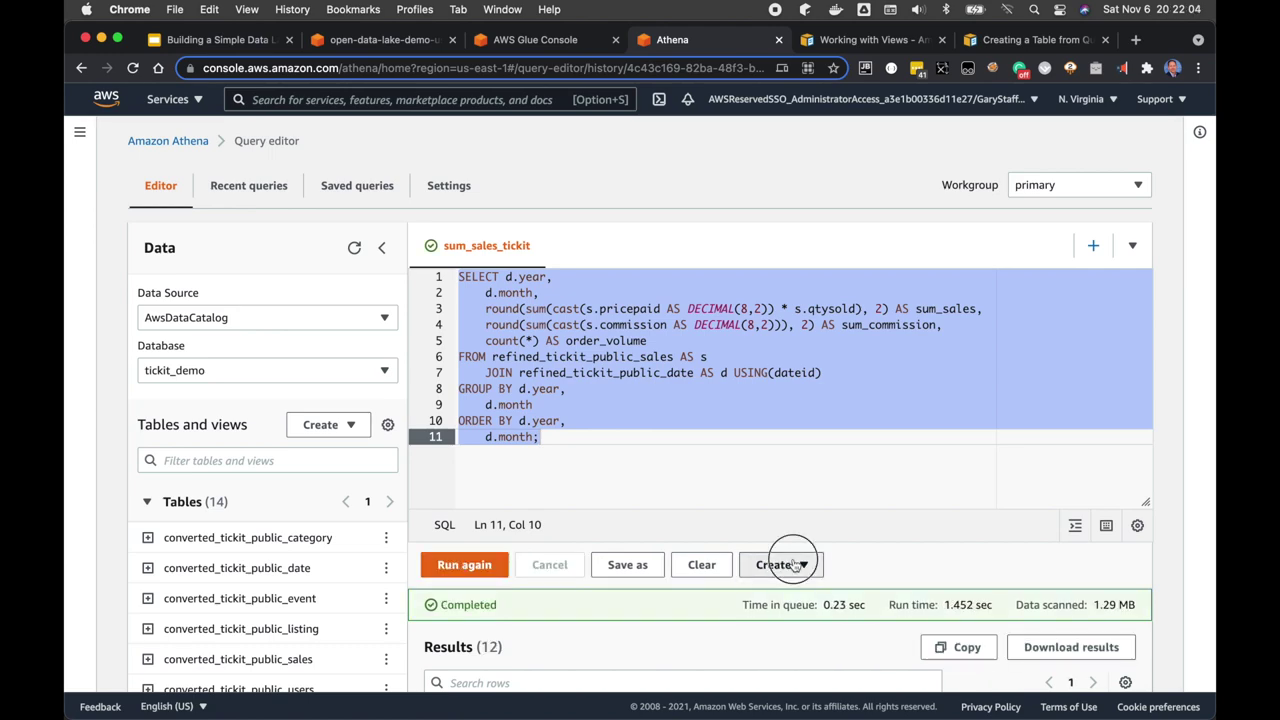
{"action": "left_click", "coordinate": [797, 615]}
{"action": "left_click", "coordinate": [597, 418]}
{"action": "type", "text": "view_tickit_sum_sales"}
{"action": "left_click", "coordinate": [828, 473]}
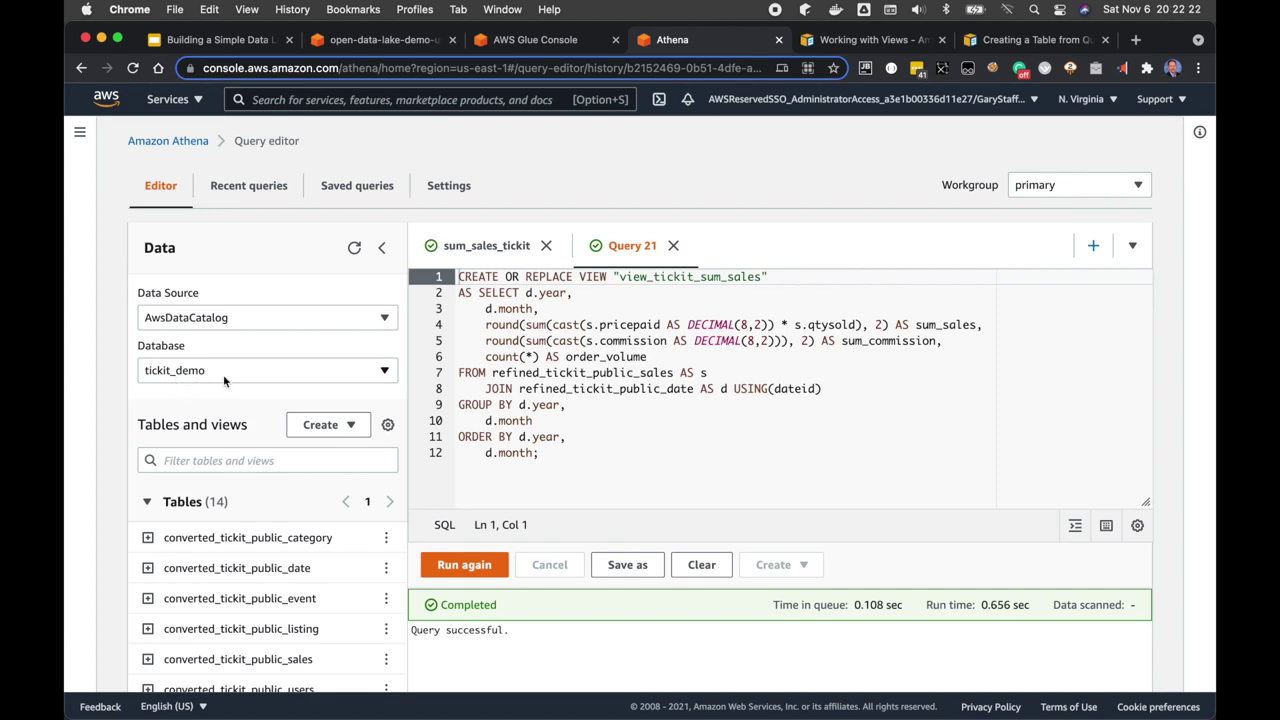
Step: Find view_tickit_sum_sales among the database's views and preview its first 10 rows
{"action": "scroll", "coordinate": [223, 374], "scroll_direction": "down", "scroll_amount": 3}
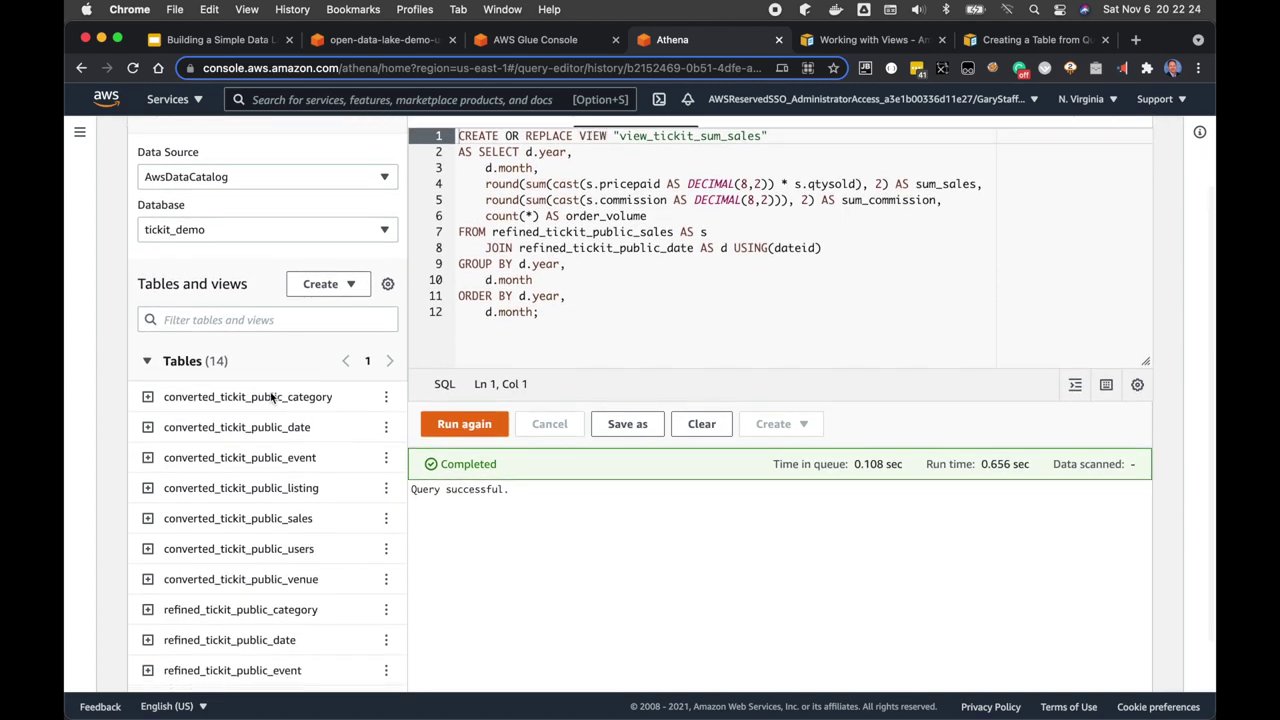
{"action": "scroll", "coordinate": [270, 398], "scroll_direction": "down", "scroll_amount": 5}
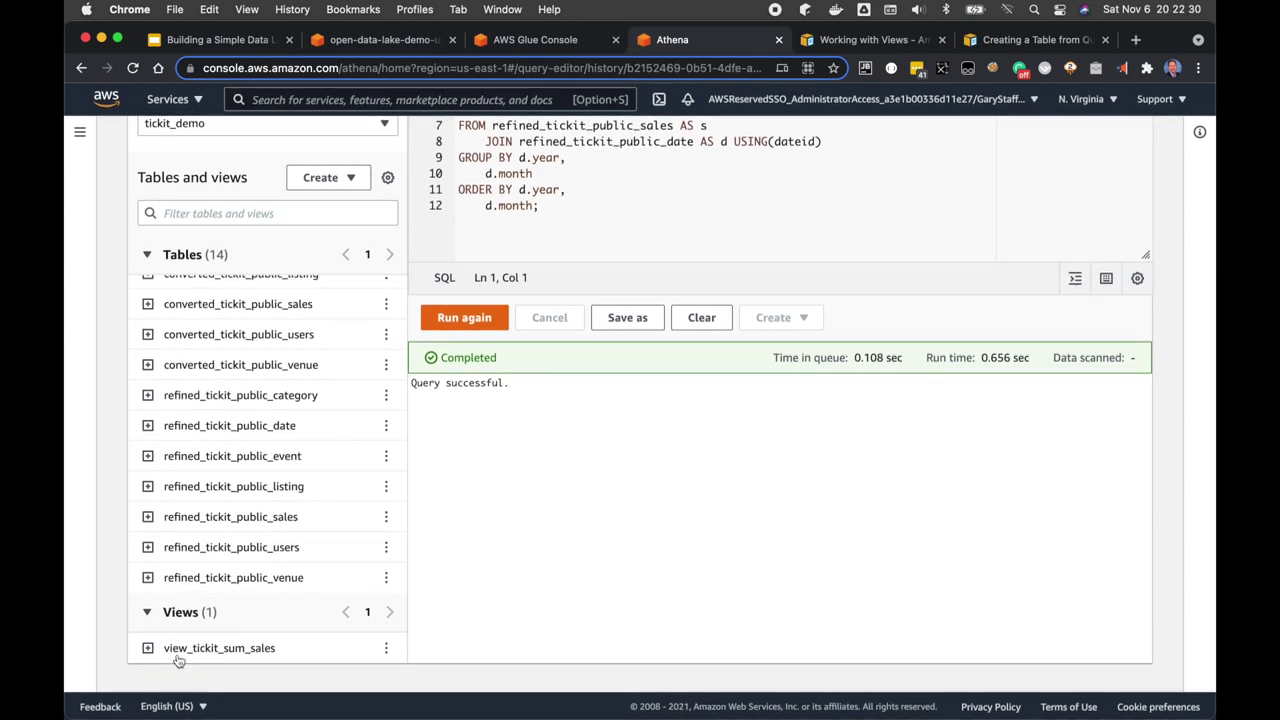
{"action": "left_click", "coordinate": [386, 648]}
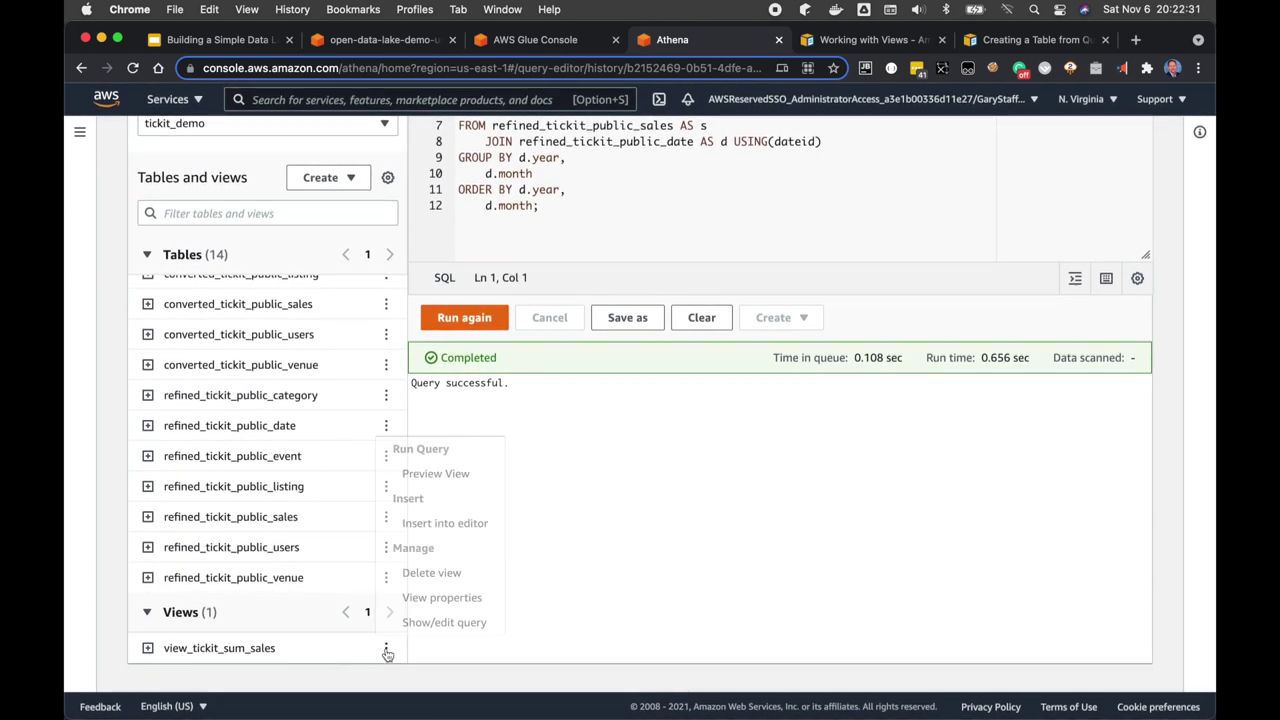
{"action": "left_click", "coordinate": [447, 476]}
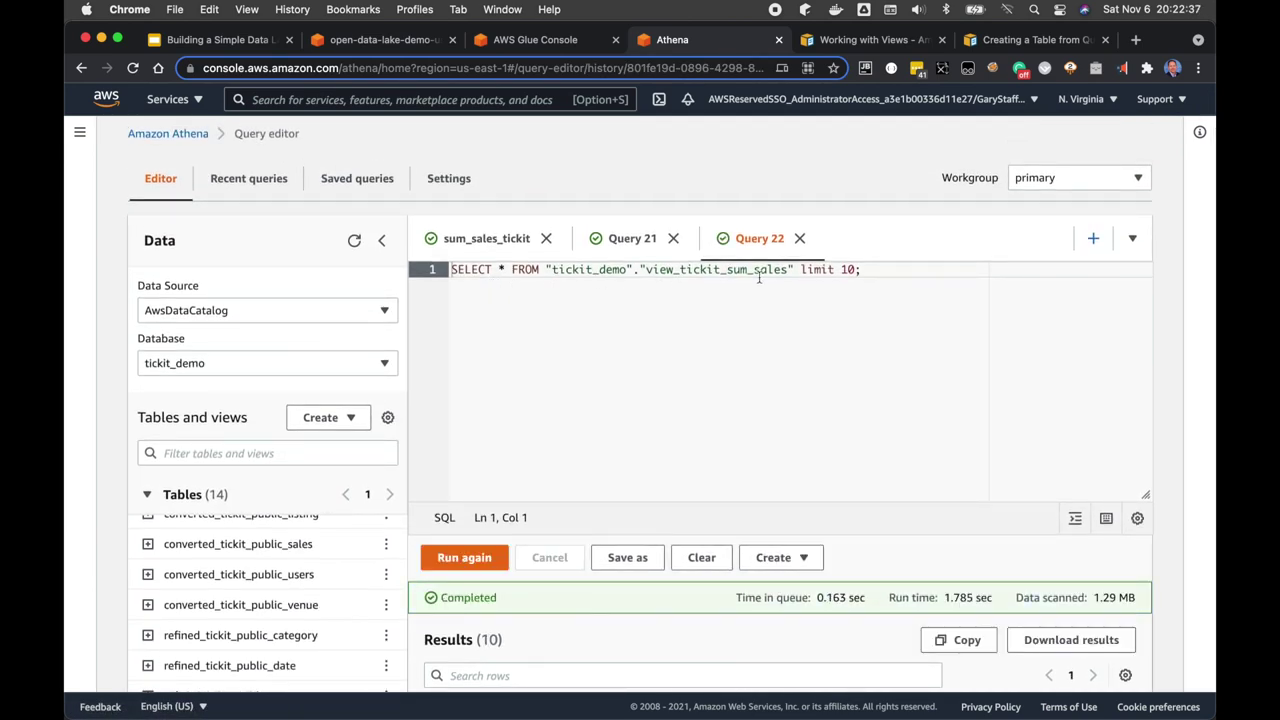
{"action": "scroll", "coordinate": [686, 457], "scroll_direction": "down", "scroll_amount": 5}
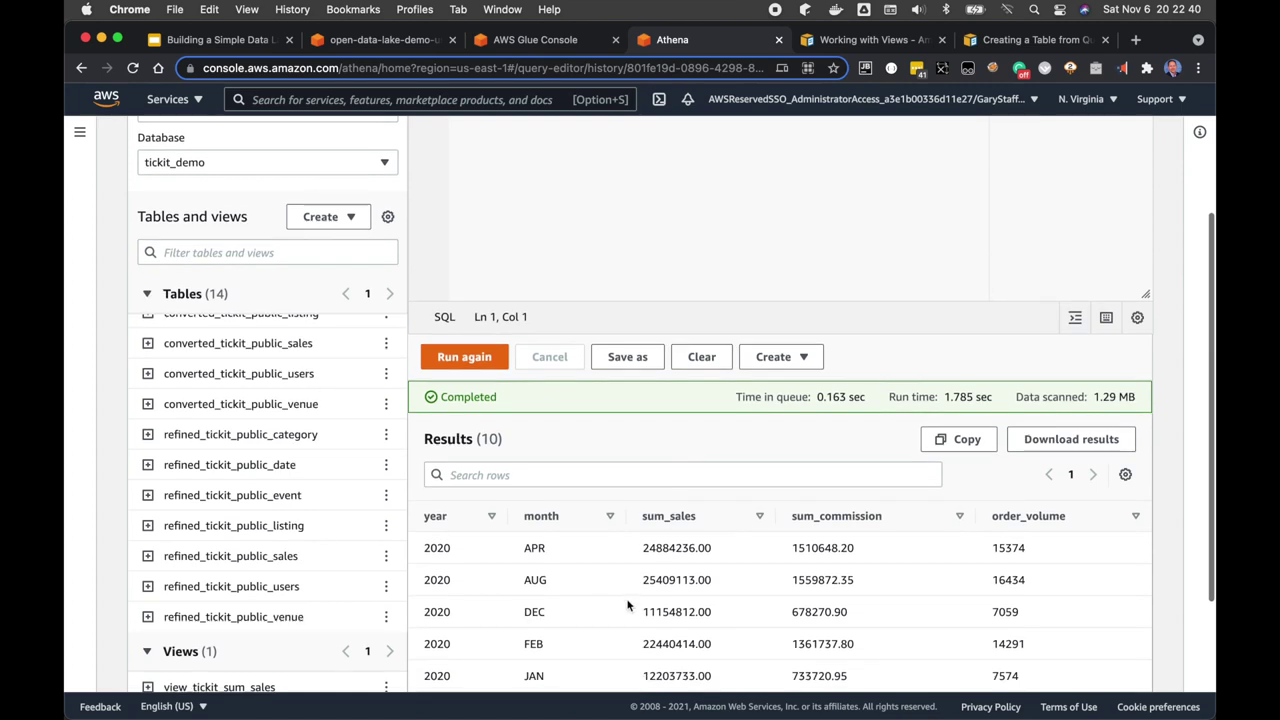
Step: Run the view's preview query again and examine its SELECT statement alongside the monthly result rows
{"action": "left_click", "coordinate": [469, 360]}
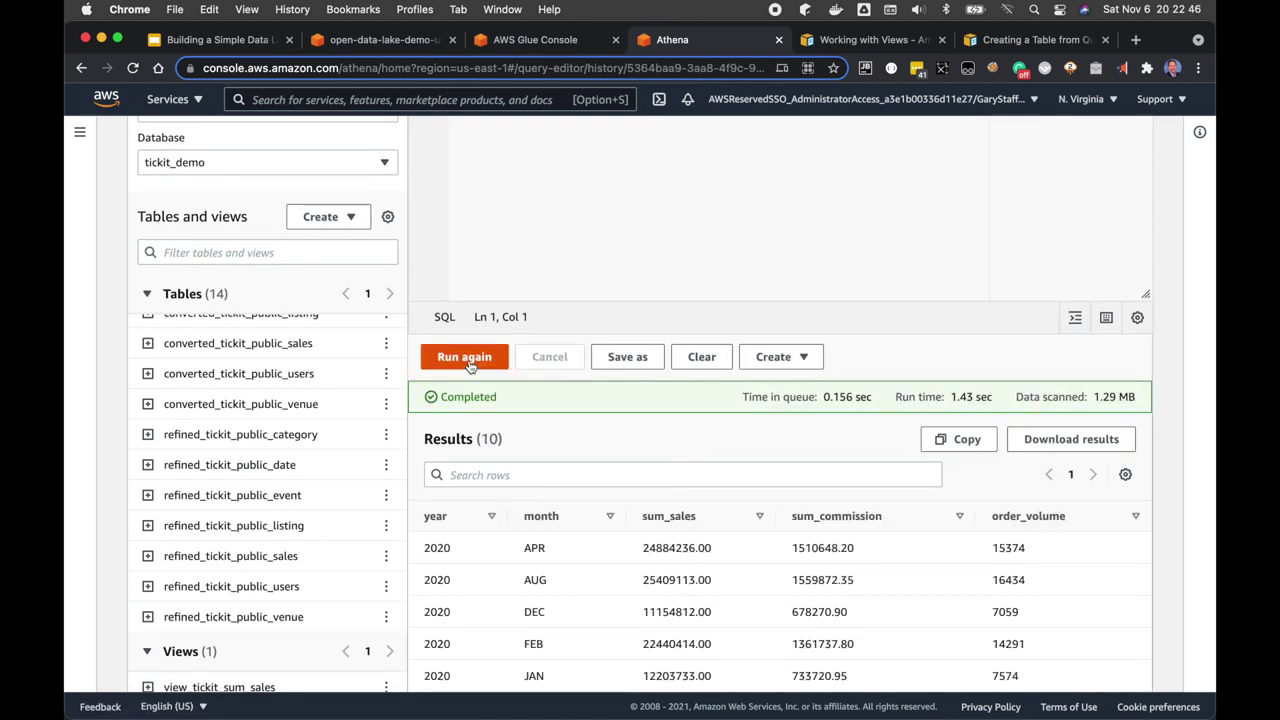
{"action": "scroll", "coordinate": [520, 355], "scroll_direction": "up", "scroll_amount": 3}
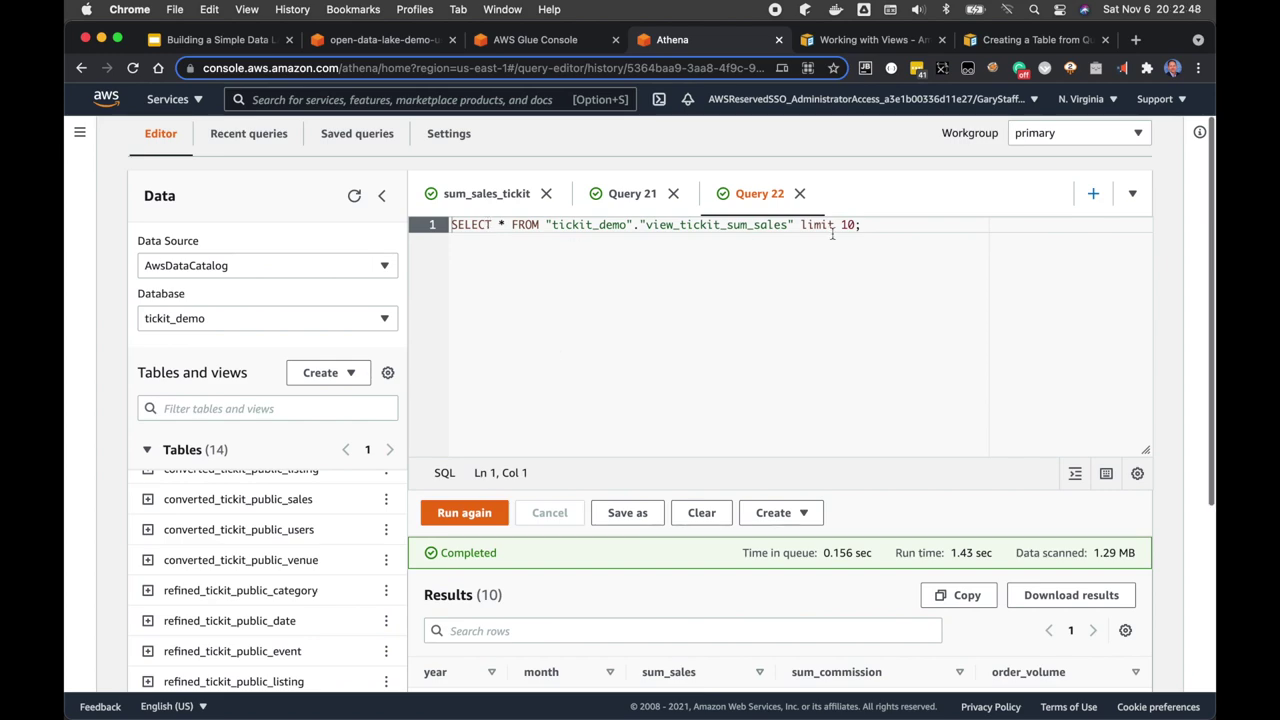
{"action": "scroll", "coordinate": [766, 366], "scroll_direction": "down", "scroll_amount": 5}
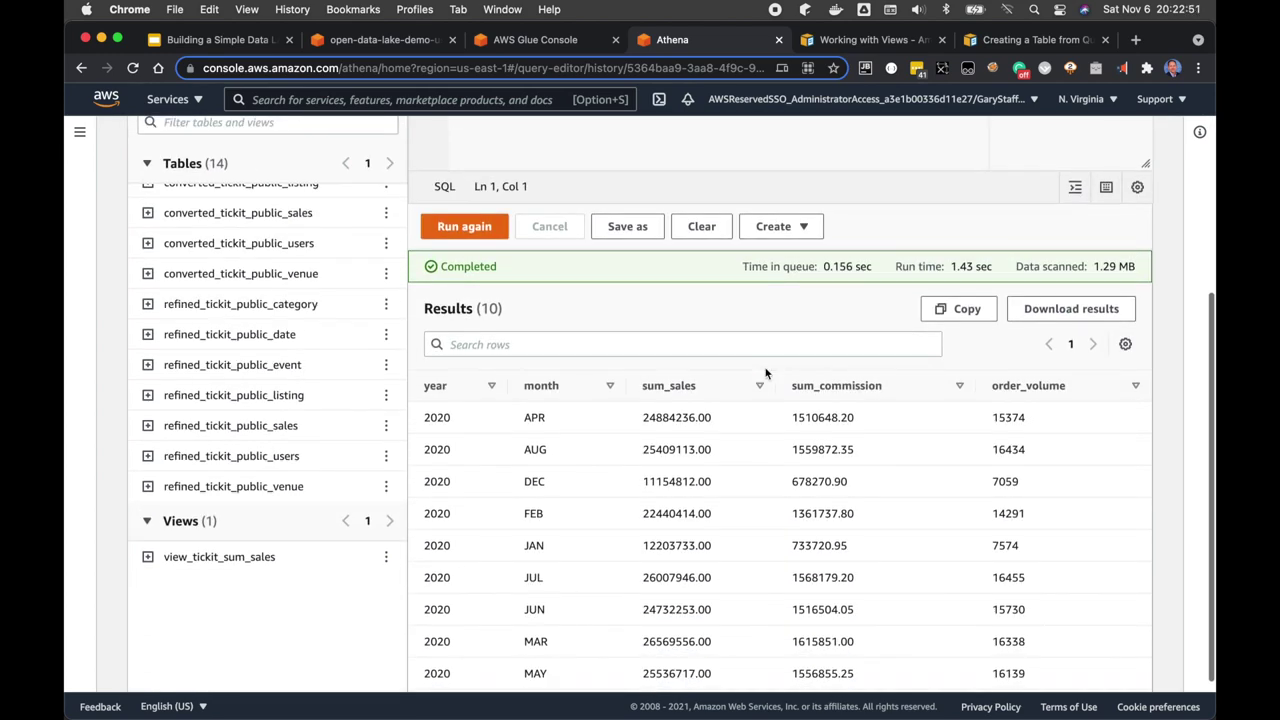
{"action": "scroll", "coordinate": [740, 450], "scroll_direction": "up", "scroll_amount": 5}
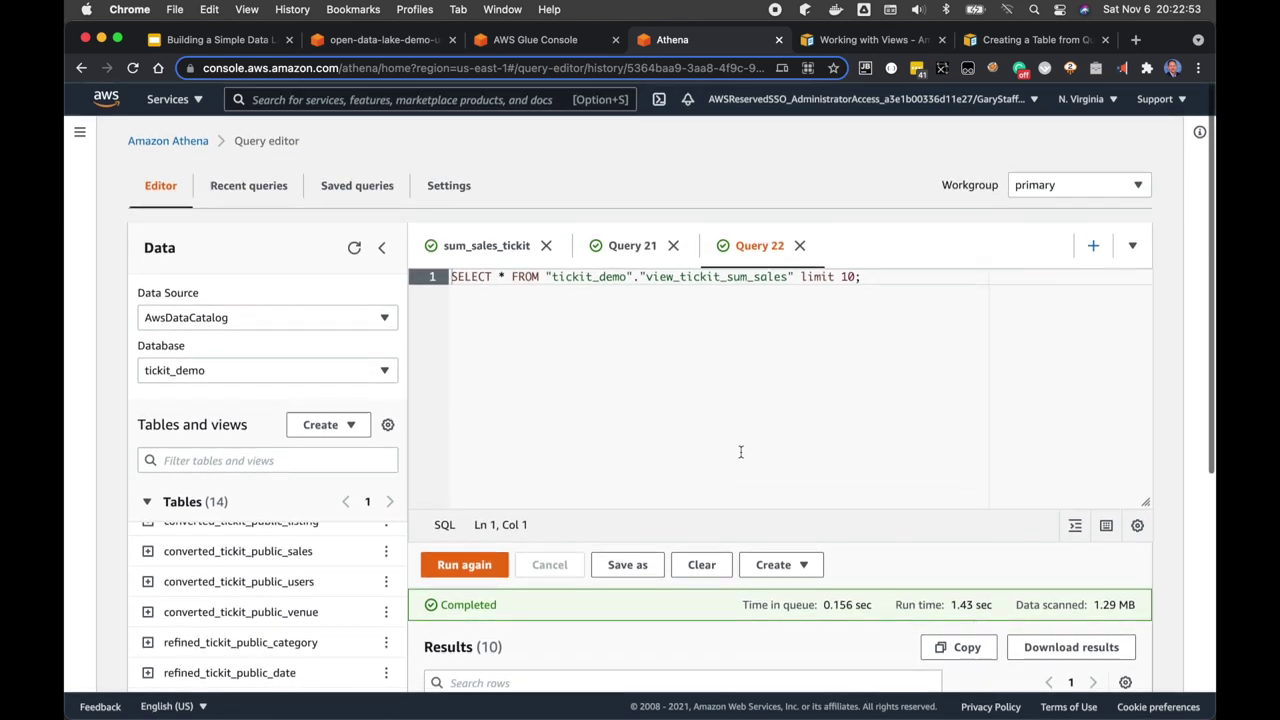
Step: Switch to PyCharm and copy the full CREATE TABLE statement for agg_tickit_sales_by_category from athena_commands.sql
{"action": "key", "text": "super+Tab"}
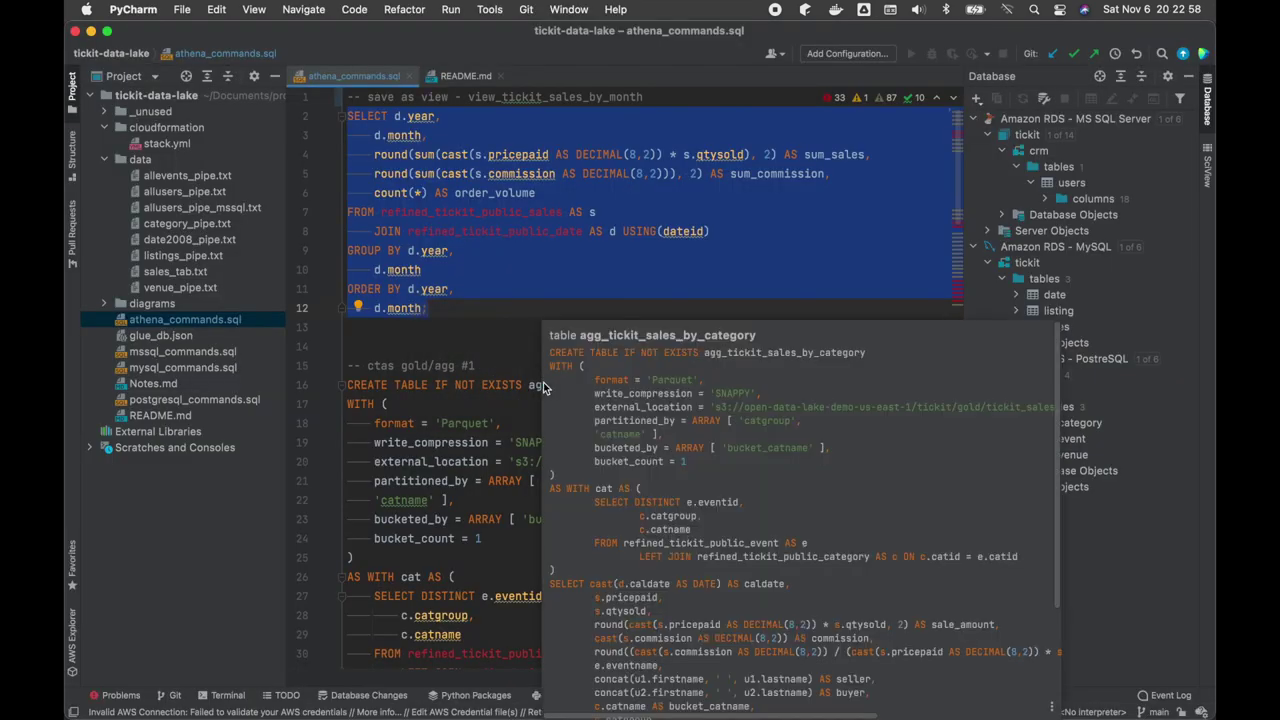
{"action": "left_click", "coordinate": [475, 385]}
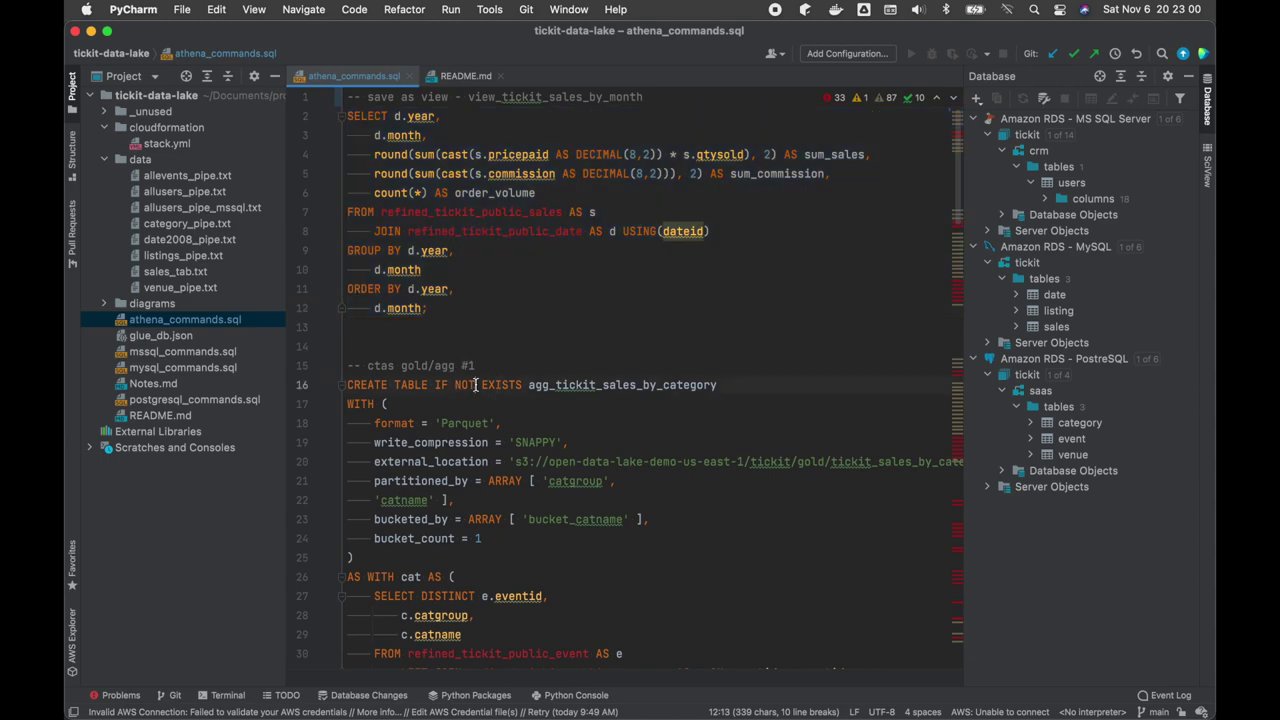
{"action": "key", "text": "Home"}
{"action": "key", "text": "shift+Down"}
{"action": "key", "text": "shift+Down"}
{"action": "key", "text": "shift+Down"}
{"action": "key", "text": "shift+Down"}
{"action": "key", "text": "shift+Down"}
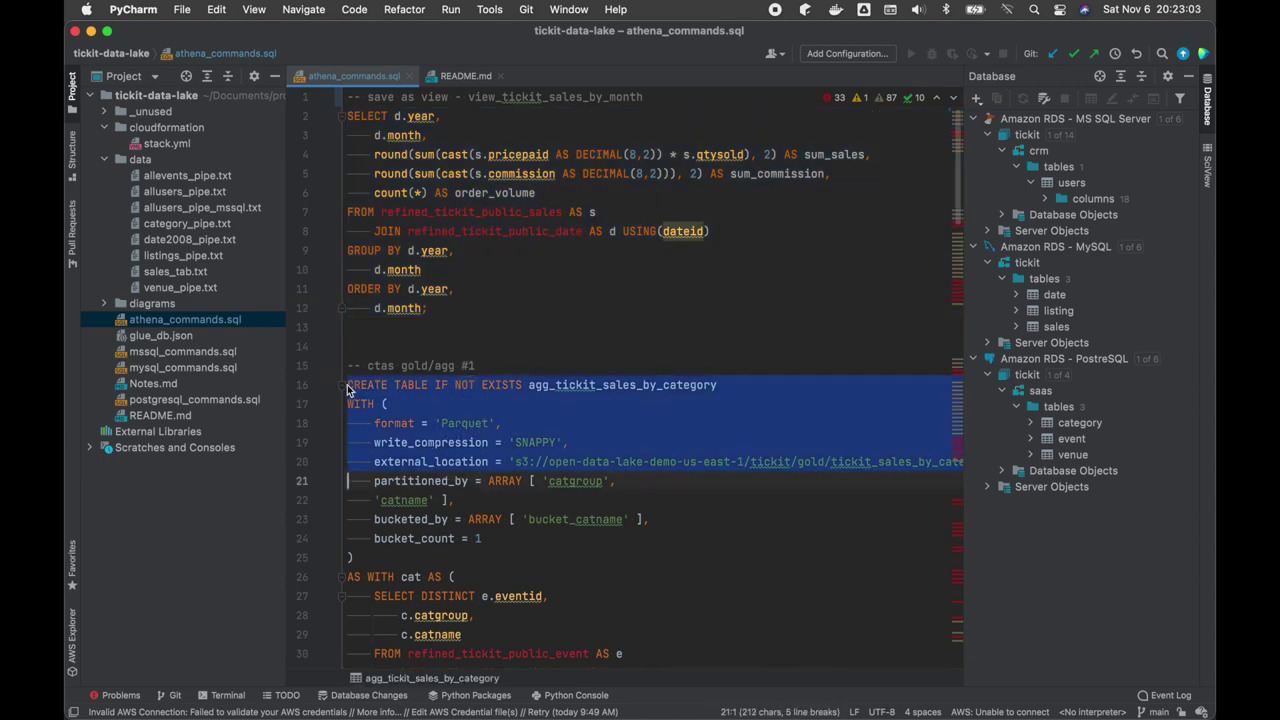
{"action": "scroll", "coordinate": [533, 562], "scroll_direction": "down", "scroll_amount": 10}
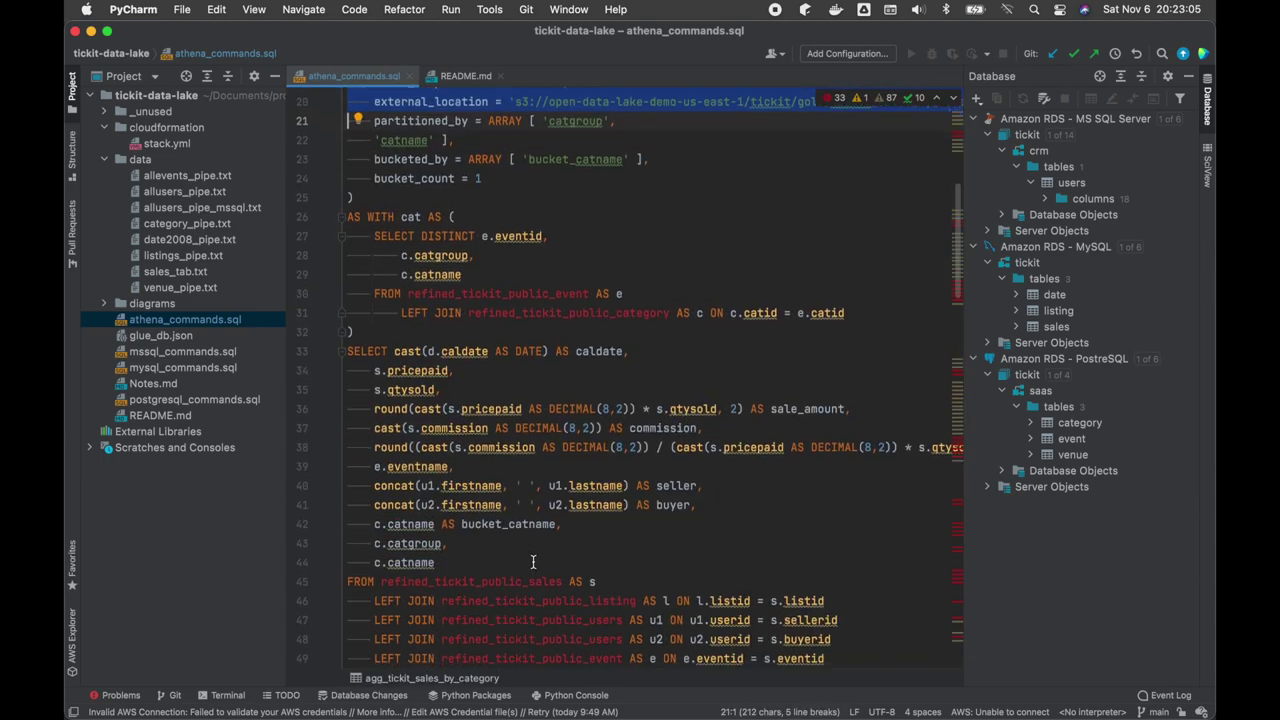
{"action": "left_click", "coordinate": [680, 502], "text": "shift"}
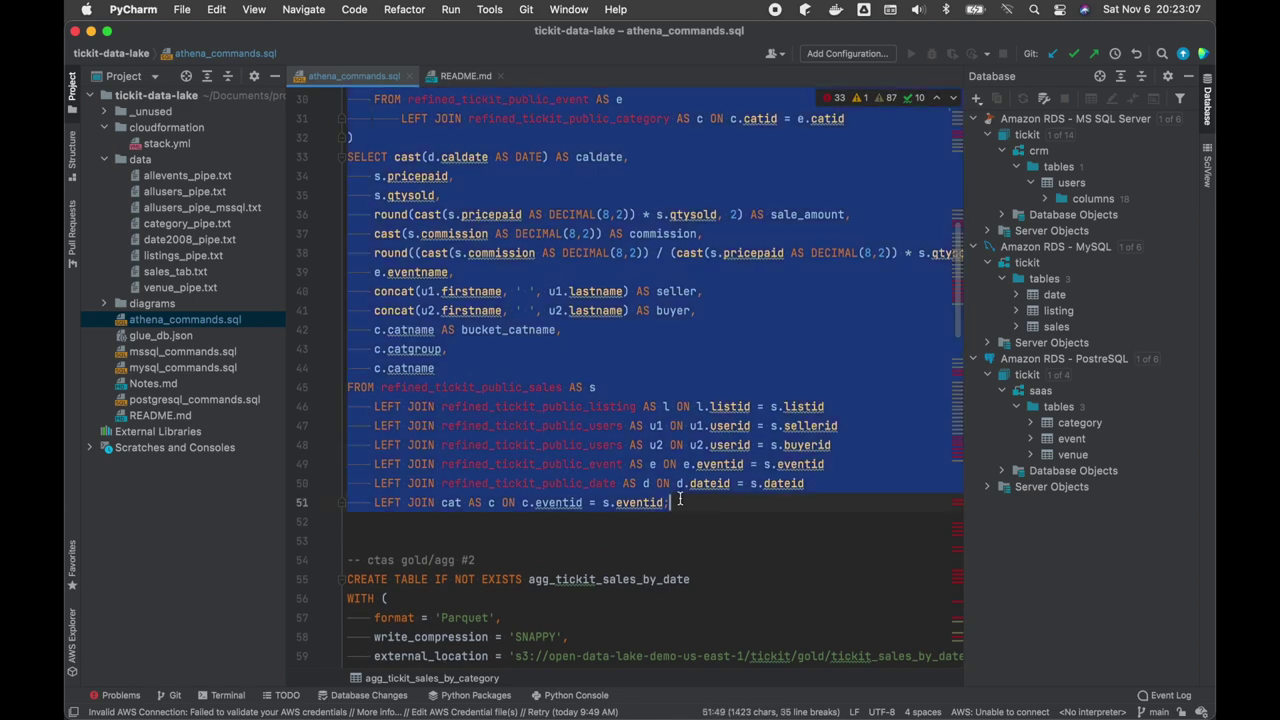
Step: Replace the preview query in Athena with the copied agg_tickit_sales_by_category statement and review its storage options, columns and joins
{"action": "key", "text": "super+Tab"}
{"action": "key", "text": "super+a"}
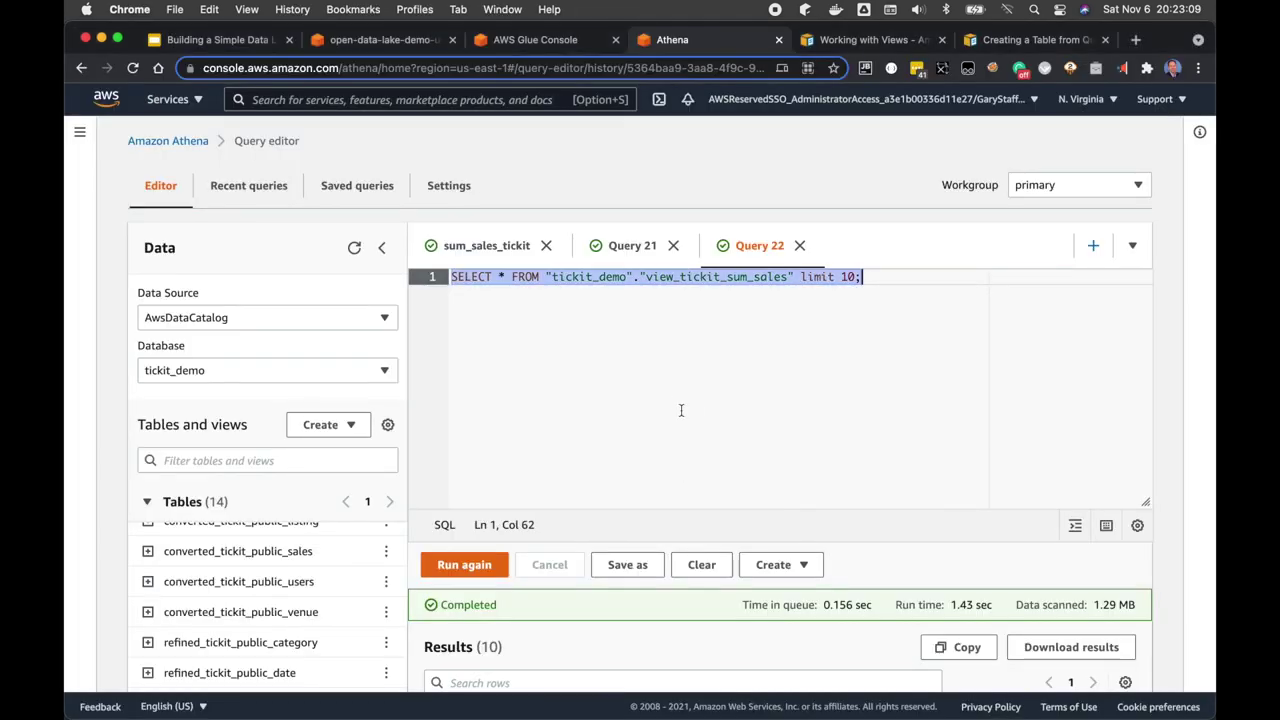
{"action": "key", "text": "super+v"}
{"action": "scroll", "coordinate": [690, 390], "scroll_direction": "up", "scroll_amount": 8}
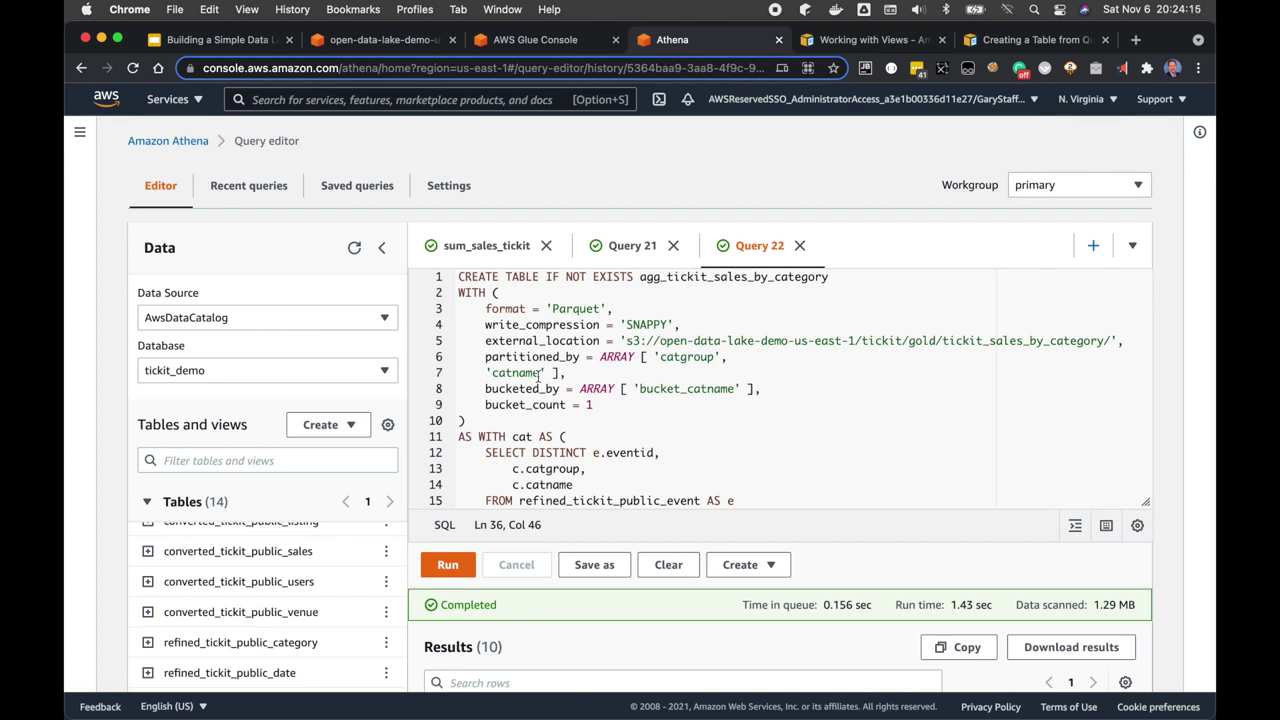
{"action": "scroll", "coordinate": [557, 349], "scroll_direction": "down", "scroll_amount": 5}
{"action": "scroll", "coordinate": [557, 349], "scroll_direction": "up", "scroll_amount": 2}
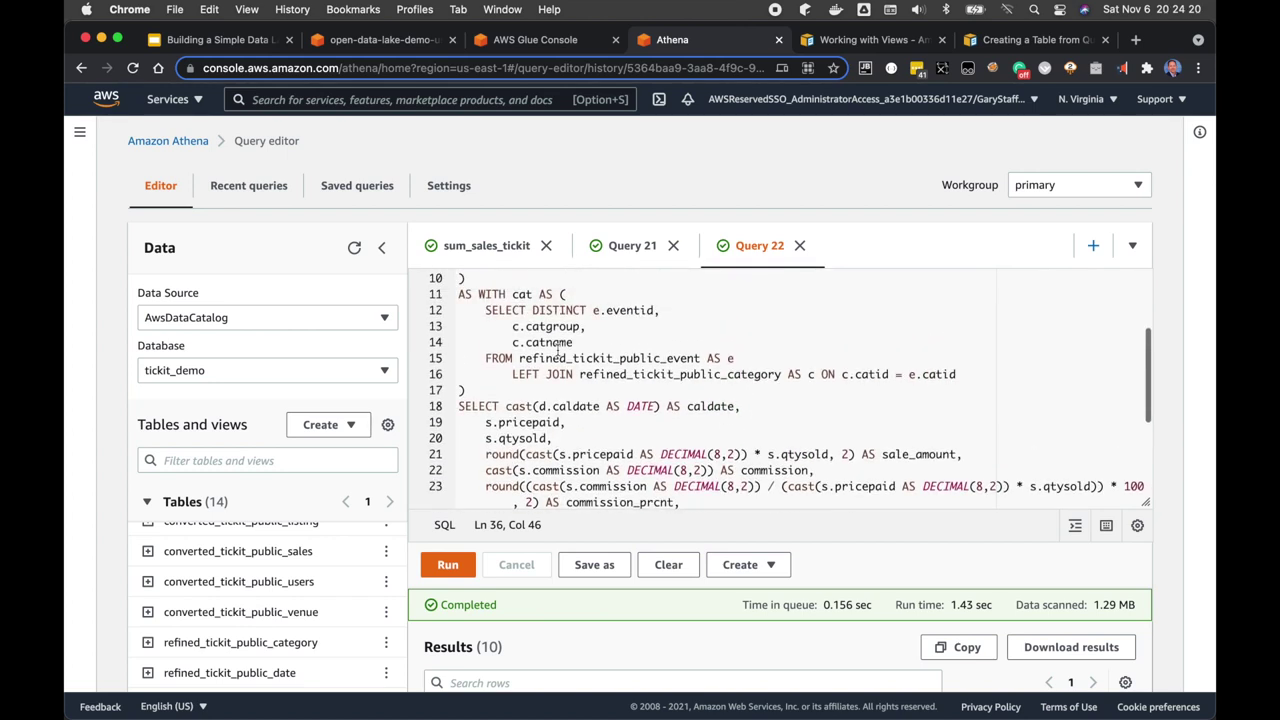
{"action": "scroll", "coordinate": [557, 349], "scroll_direction": "down", "scroll_amount": 4}
{"action": "scroll", "coordinate": [557, 349], "scroll_direction": "down", "scroll_amount": 2}
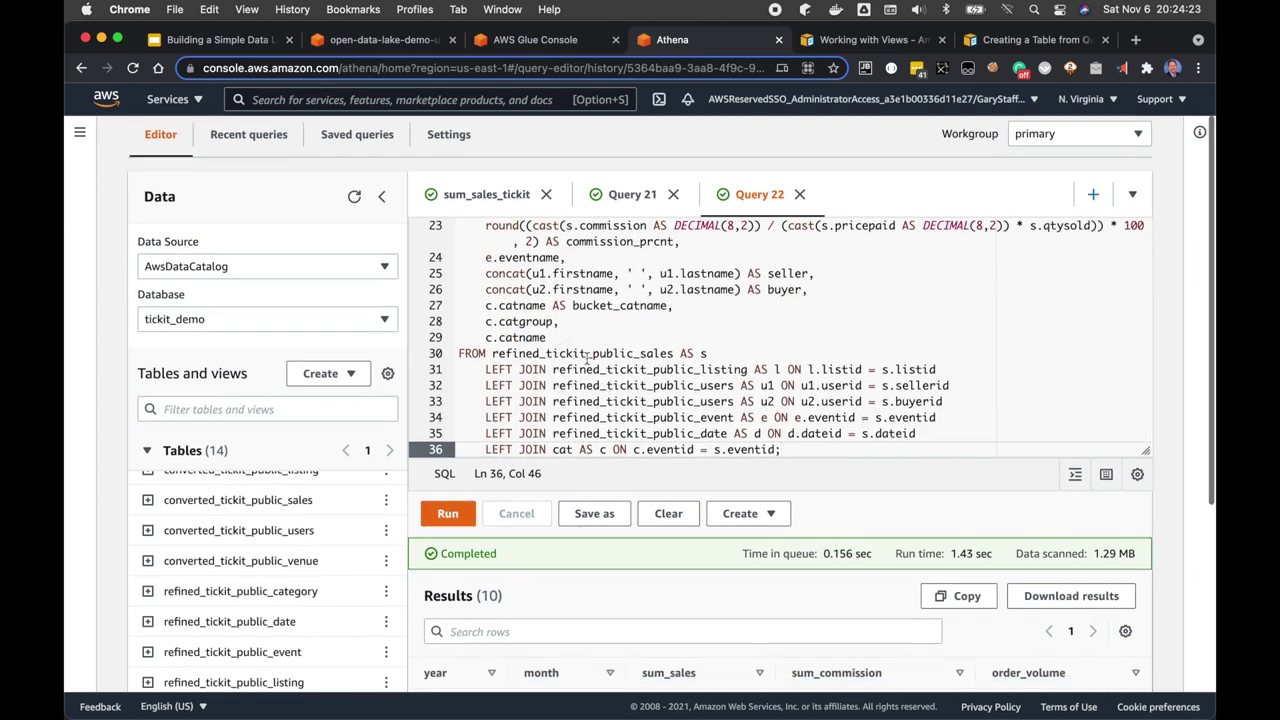
Step: Run the CREATE TABLE statement for agg_tickit_sales_by_category and look over its SQL and the updated table list
{"action": "scroll", "coordinate": [585, 377], "scroll_direction": "up", "scroll_amount": 3}
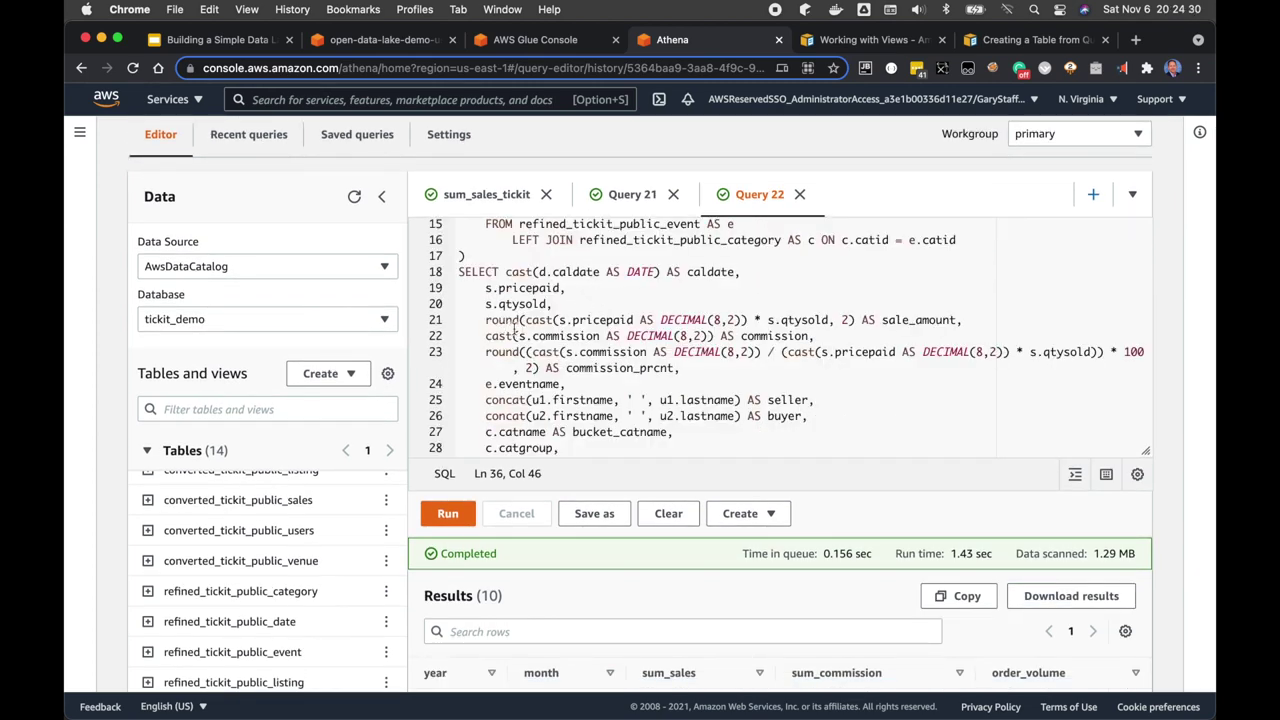
{"action": "scroll", "coordinate": [585, 408], "scroll_direction": "up", "scroll_amount": 4}
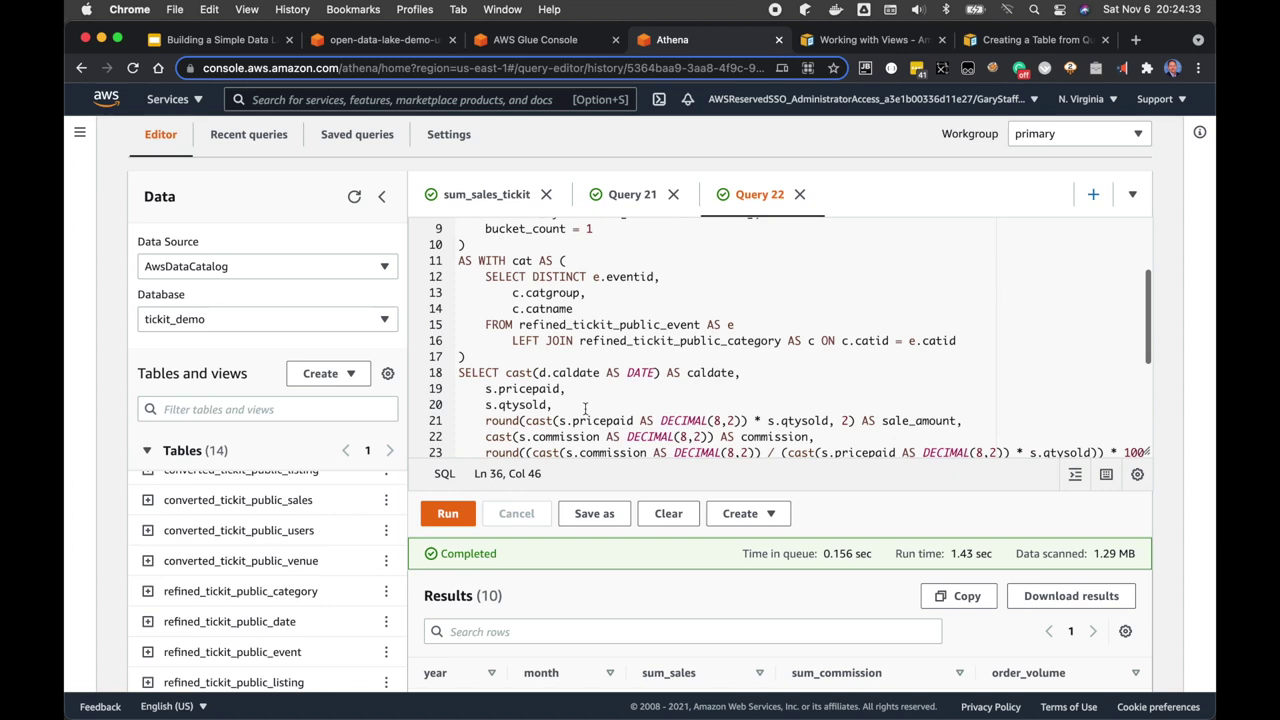
{"action": "scroll", "coordinate": [585, 408], "scroll_direction": "down", "scroll_amount": 3}
{"action": "scroll", "coordinate": [585, 408], "scroll_direction": "down", "scroll_amount": 3}
{"action": "left_click", "coordinate": [448, 514]}
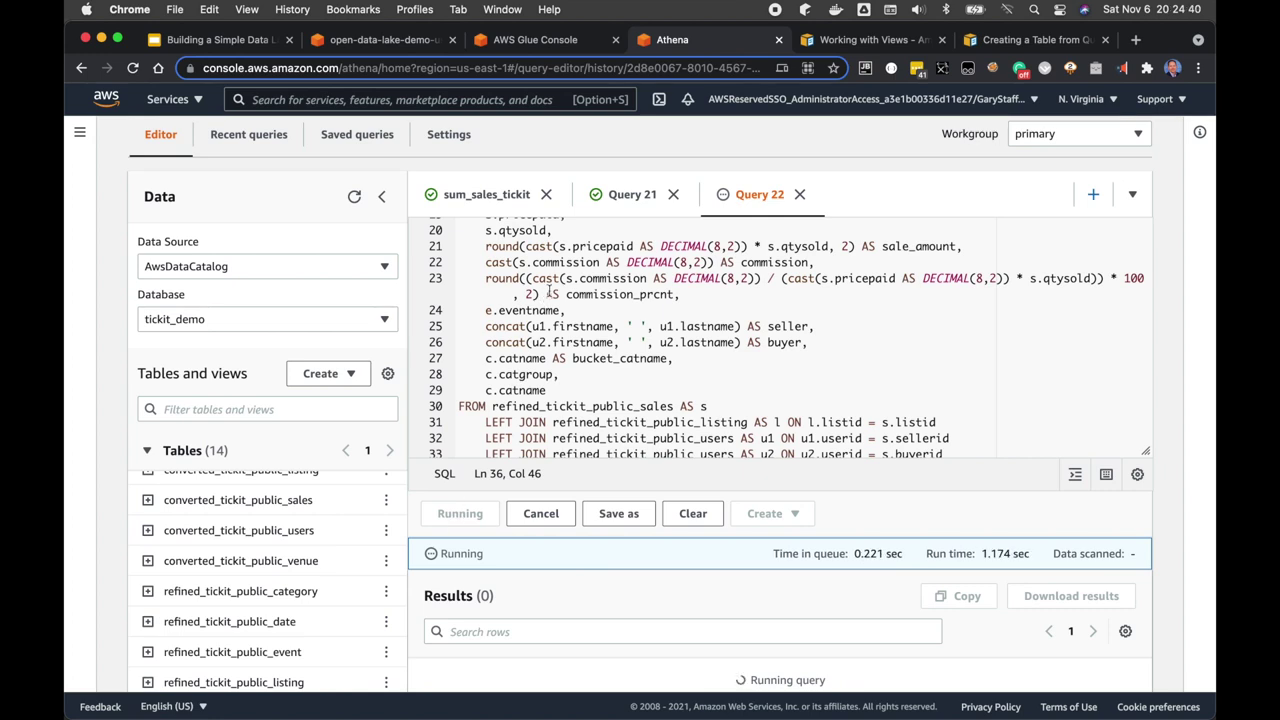
{"action": "scroll", "coordinate": [548, 280], "scroll_direction": "up", "scroll_amount": 1}
{"action": "scroll", "coordinate": [548, 280], "scroll_direction": "up", "scroll_amount": 4}
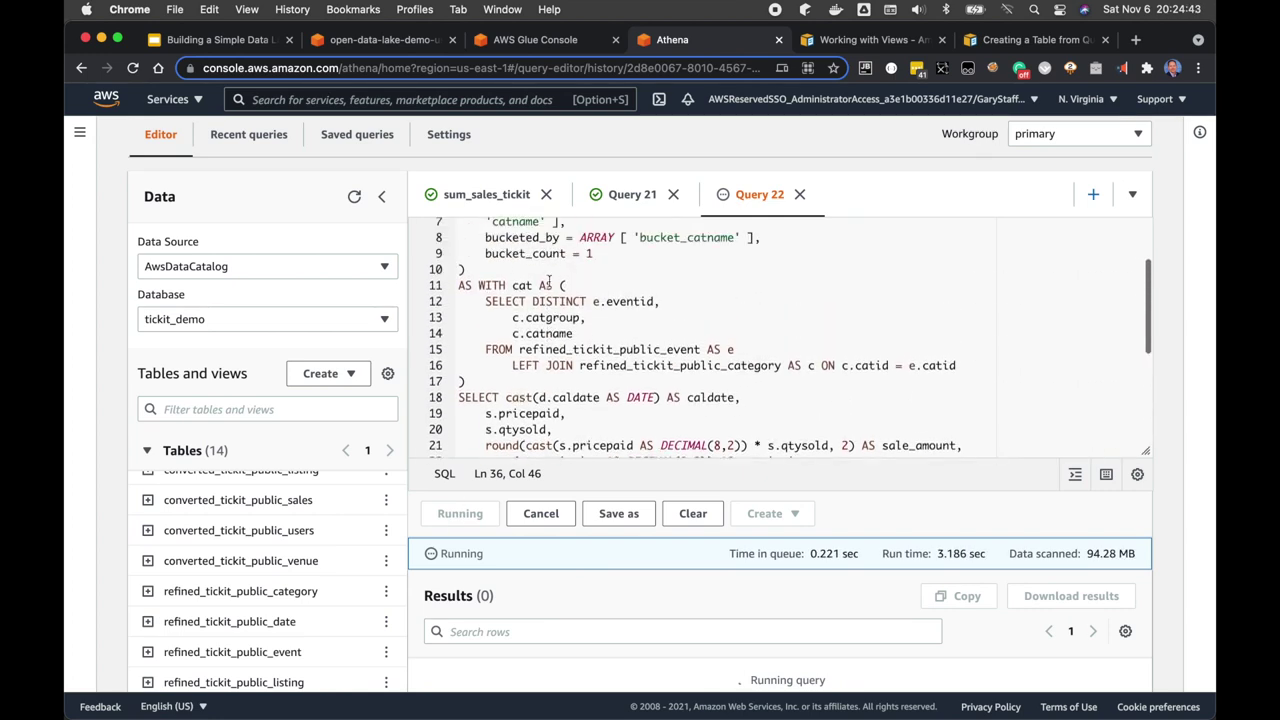
{"action": "scroll", "coordinate": [548, 280], "scroll_direction": "up", "scroll_amount": 2}
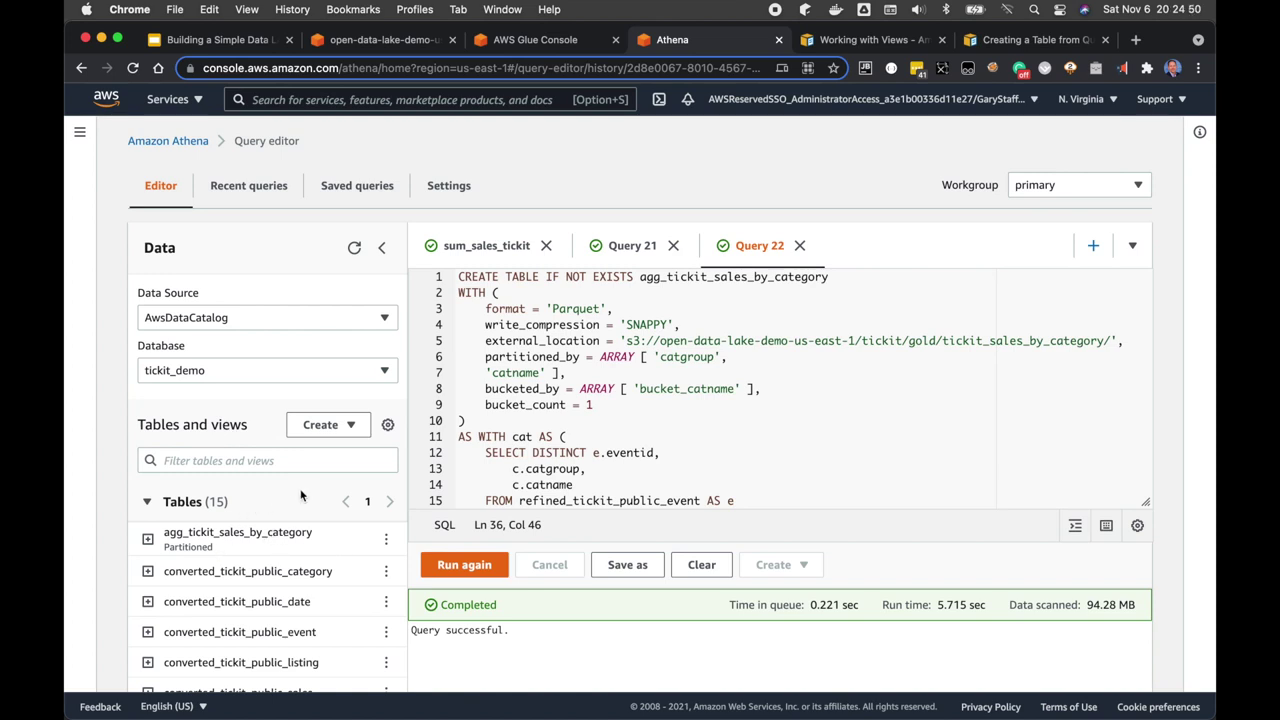
{"action": "scroll", "coordinate": [304, 497], "scroll_direction": "down", "scroll_amount": 2}
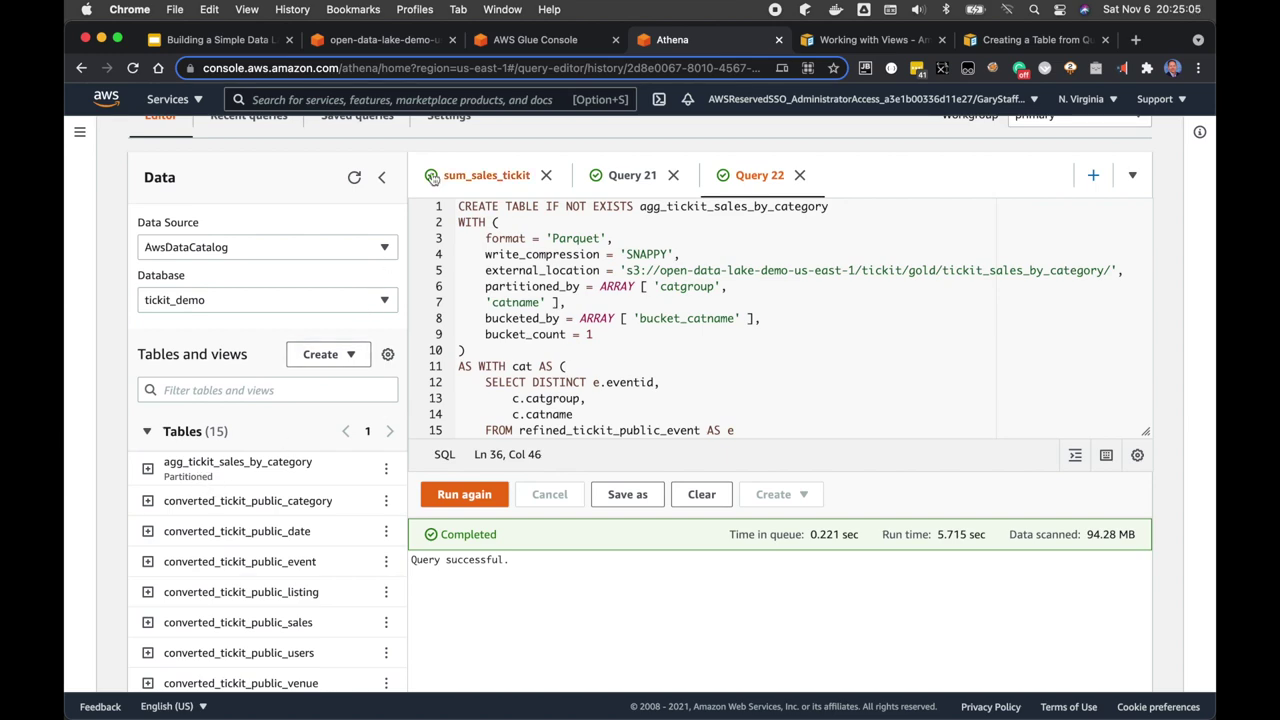
{"action": "scroll", "coordinate": [488, 240], "scroll_direction": "up", "scroll_amount": 1}
{"action": "scroll", "coordinate": [488, 240], "scroll_direction": "down", "scroll_amount": 3}
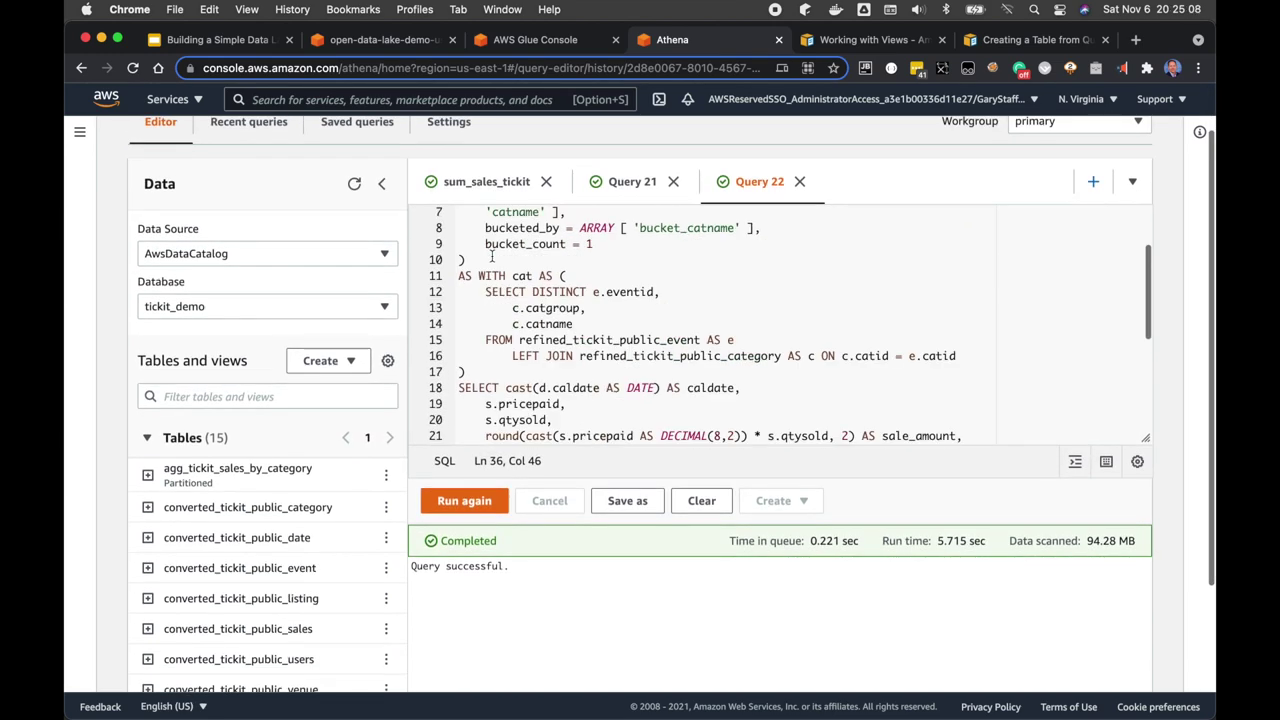
Step: Switch to the S3 console and browse through tickit/gold/tickit_sales_by_category to catgroup=Shows/catname=Musicals, opening the data file stored there
{"action": "left_click", "coordinate": [378, 40]}
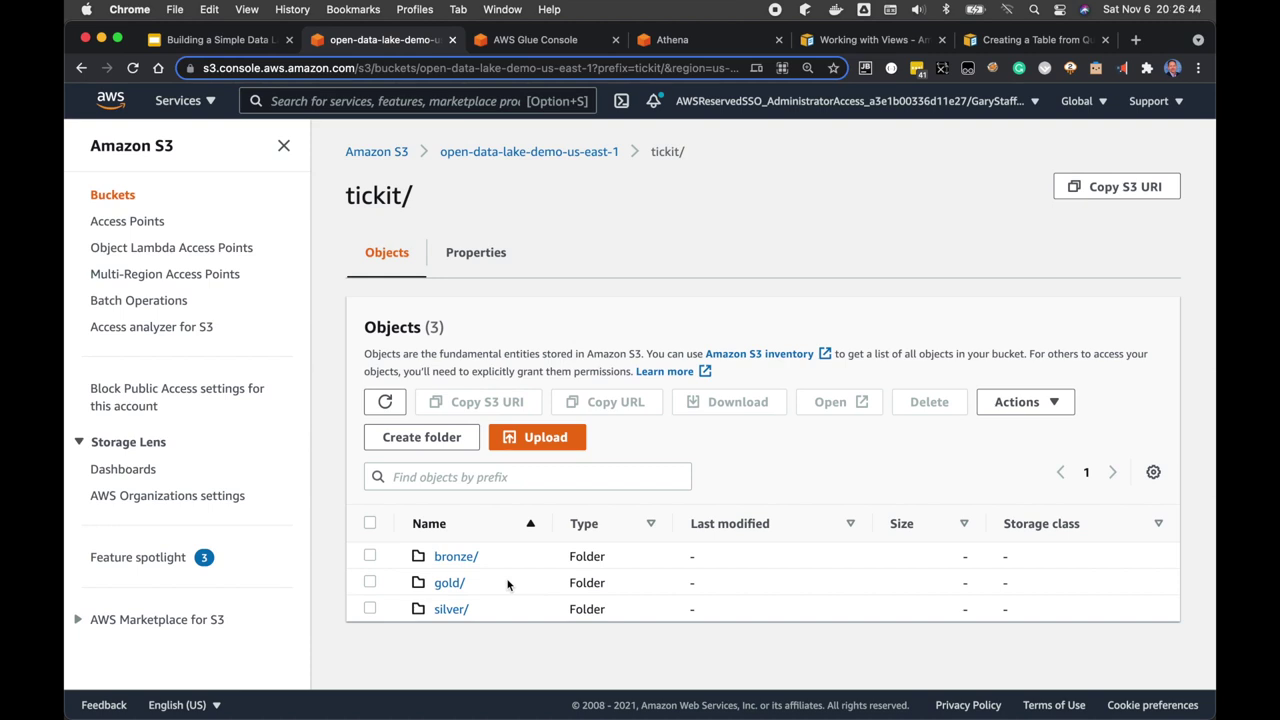
{"action": "left_click", "coordinate": [452, 584]}
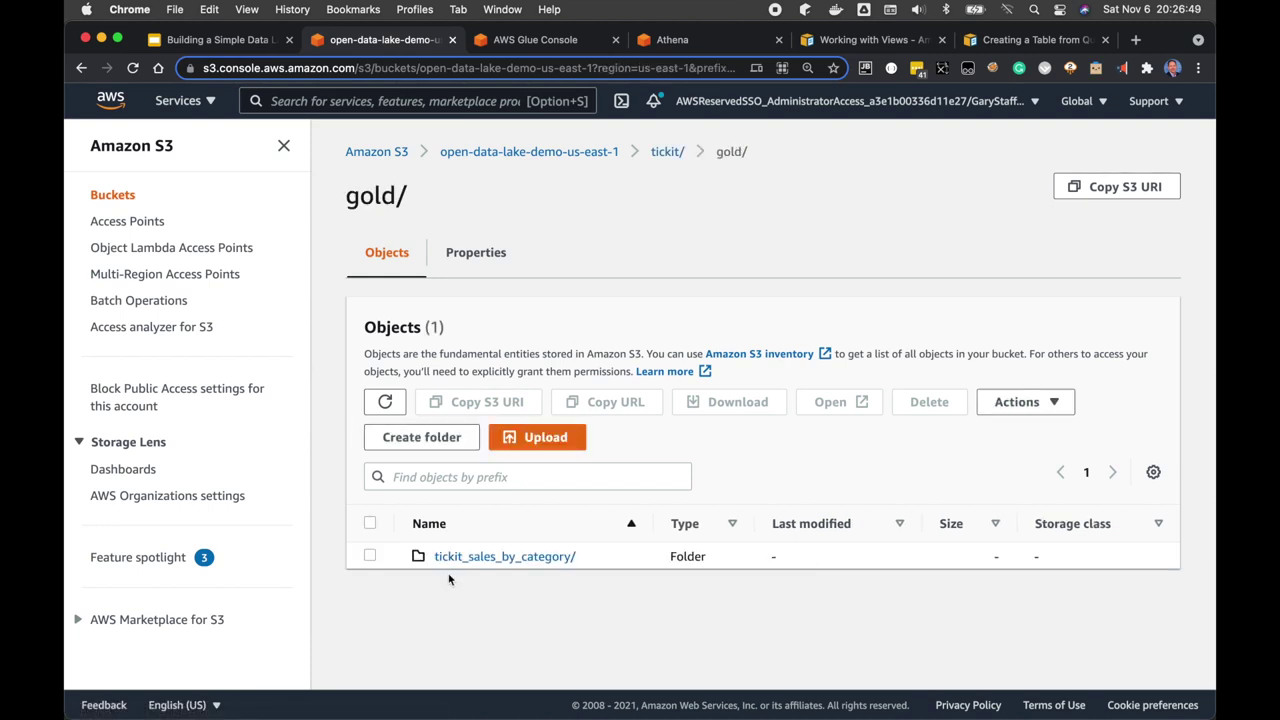
{"action": "left_click", "coordinate": [501, 558]}
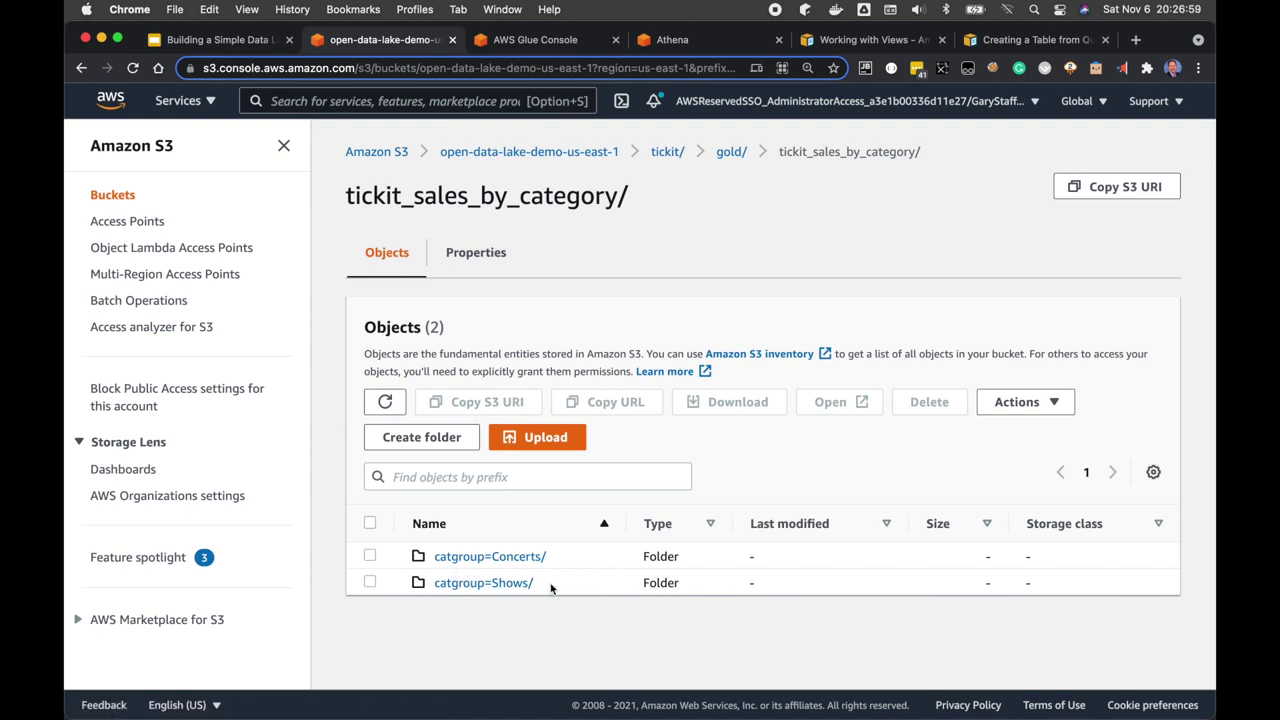
{"action": "left_click", "coordinate": [510, 586]}
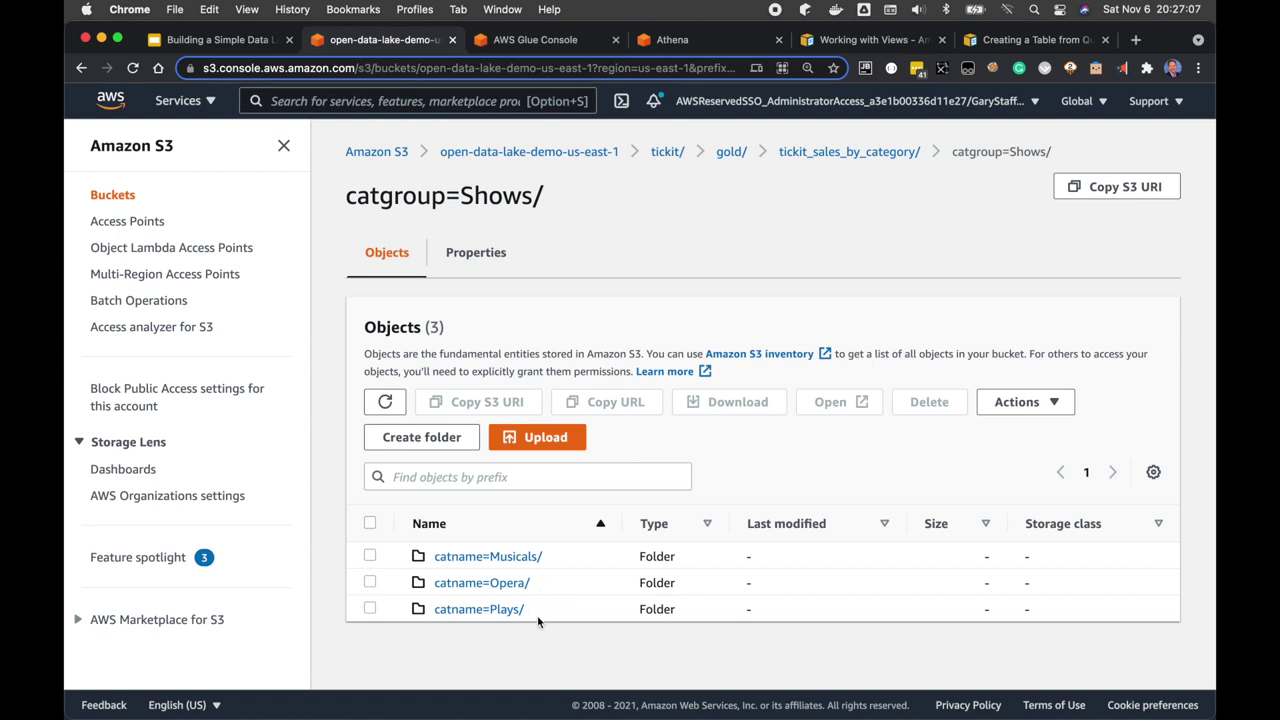
{"action": "left_click", "coordinate": [516, 557]}
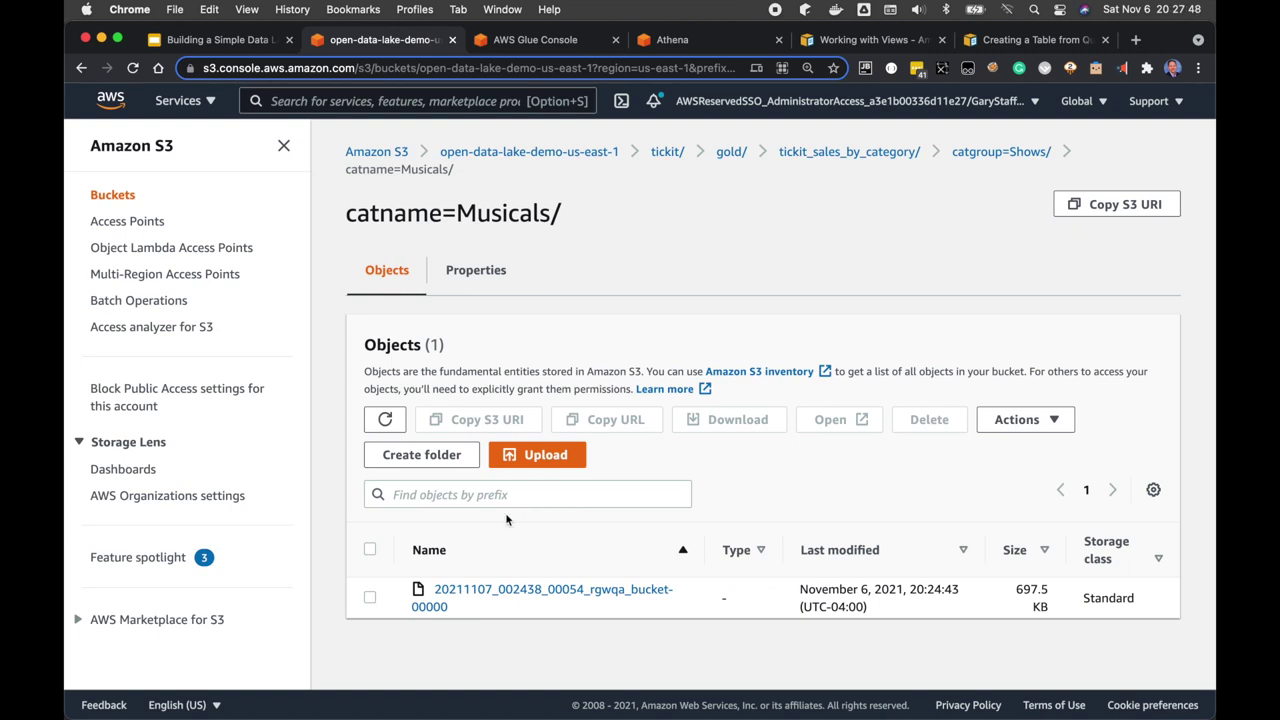
{"action": "left_click", "coordinate": [519, 590]}
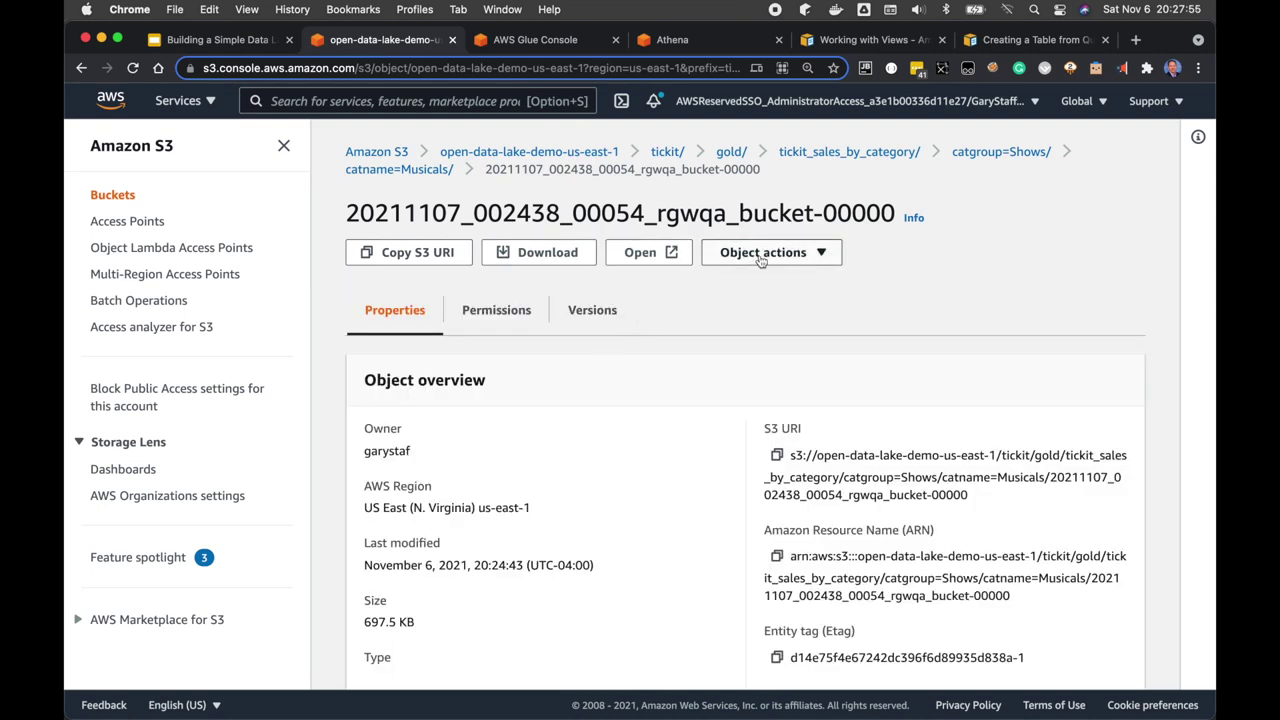
Step: Set up an S3 Select query on the Musicals data file with Apache Parquet input and JSON output
{"action": "left_click", "coordinate": [762, 253]}
{"action": "left_click", "coordinate": [792, 418]}
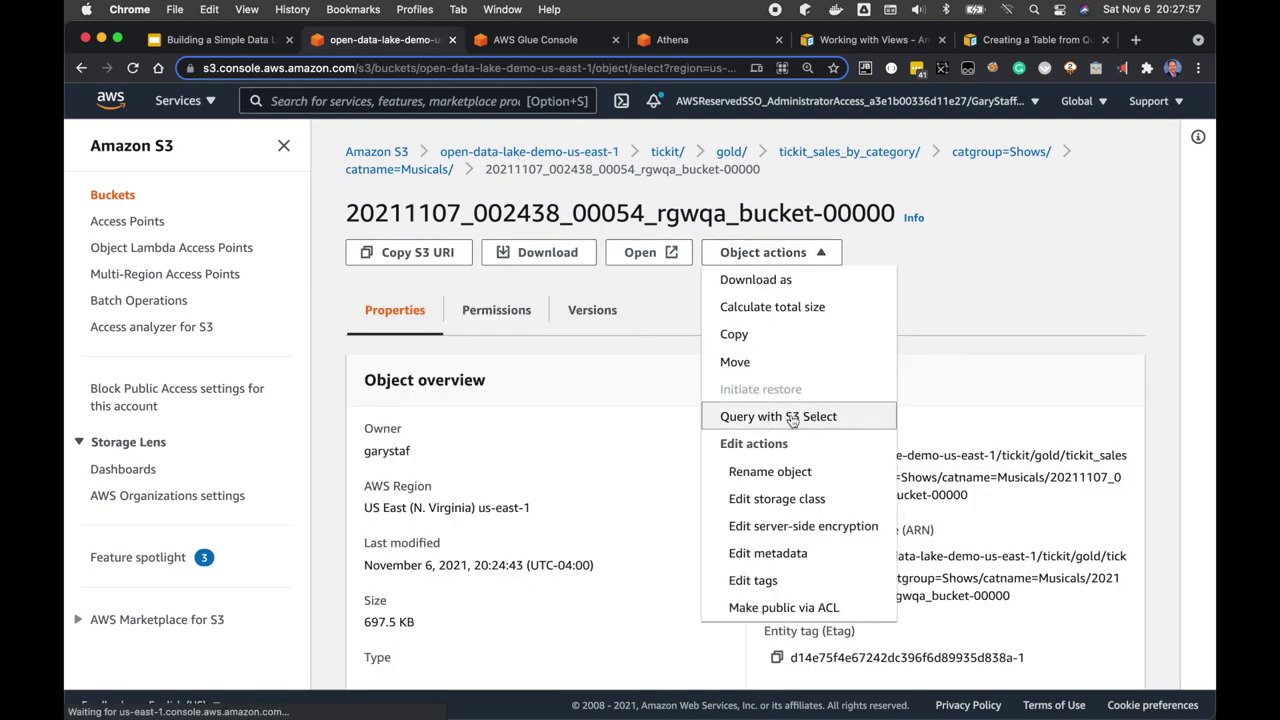
{"action": "scroll", "coordinate": [735, 493], "scroll_direction": "down", "scroll_amount": 1}
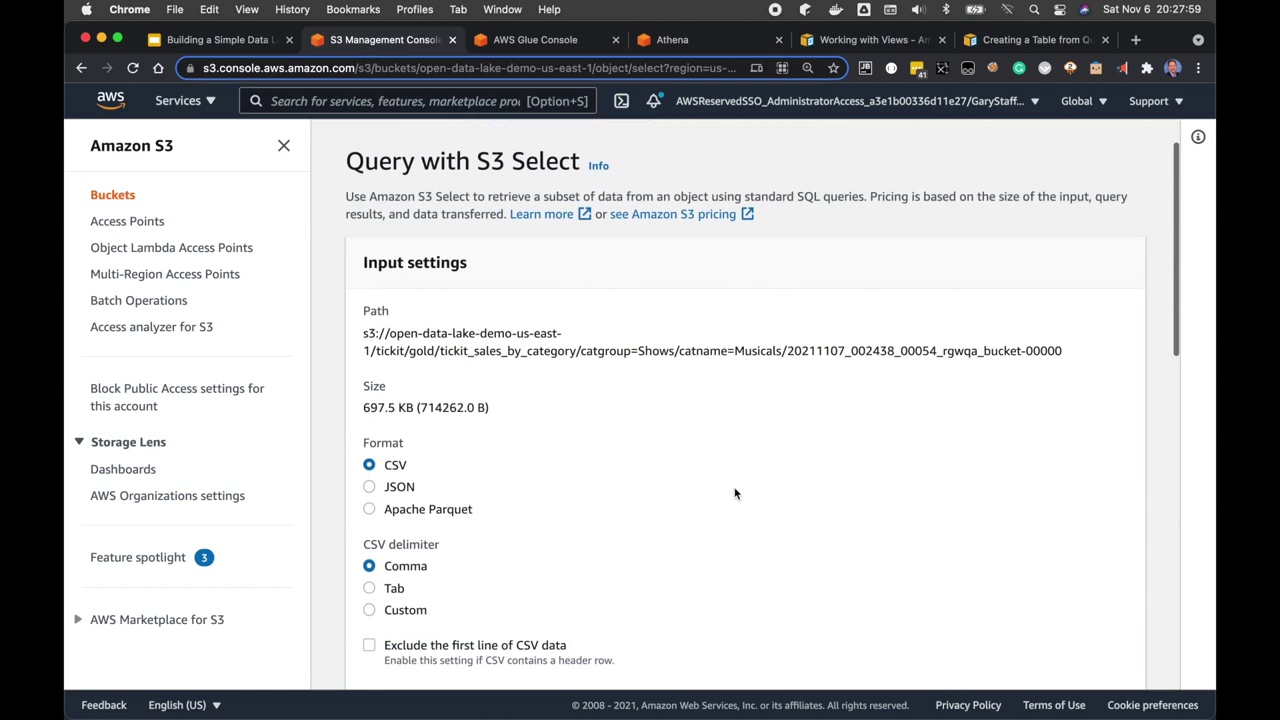
{"action": "left_click", "coordinate": [460, 513]}
{"action": "scroll", "coordinate": [608, 538], "scroll_direction": "down", "scroll_amount": 3}
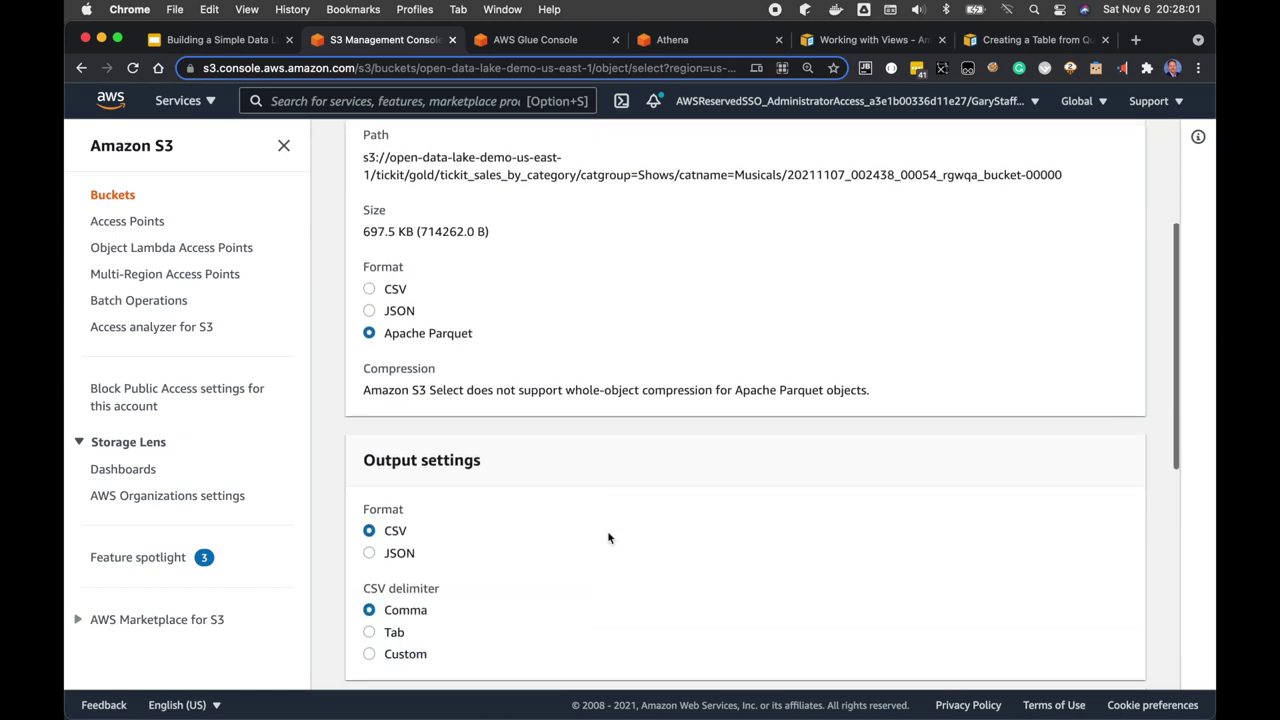
{"action": "scroll", "coordinate": [608, 538], "scroll_direction": "down", "scroll_amount": 3}
{"action": "left_click", "coordinate": [382, 399]}
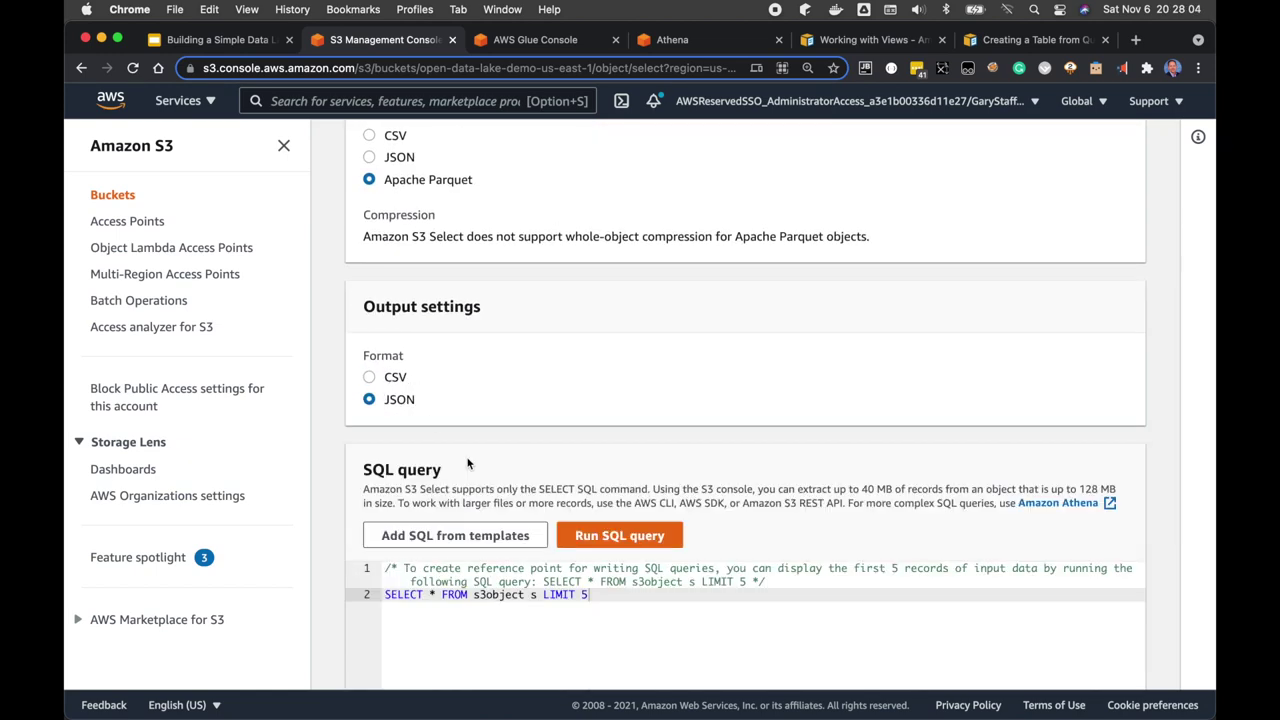
Step: Run the default five-record S3 Select query and examine the fields of the returned JSON records
{"action": "scroll", "coordinate": [467, 462], "scroll_direction": "down", "scroll_amount": 3}
{"action": "scroll", "coordinate": [504, 466], "scroll_direction": "down", "scroll_amount": 1}
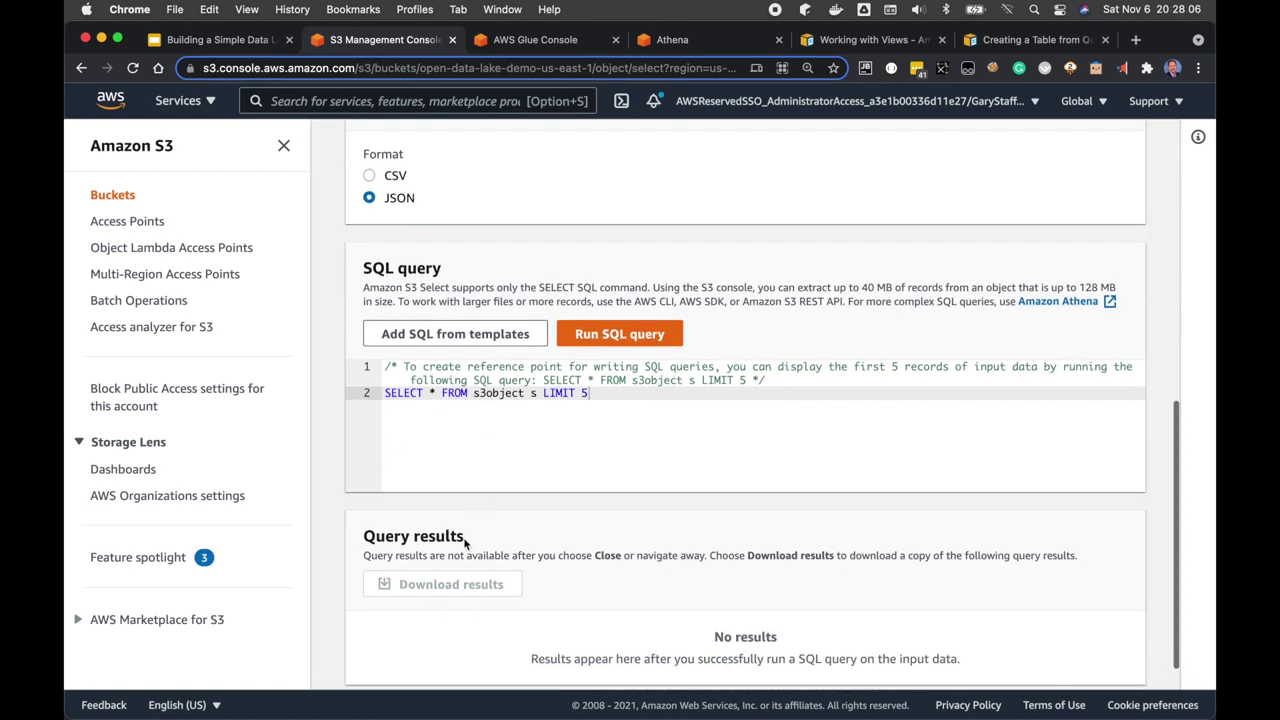
{"action": "left_click", "coordinate": [618, 338]}
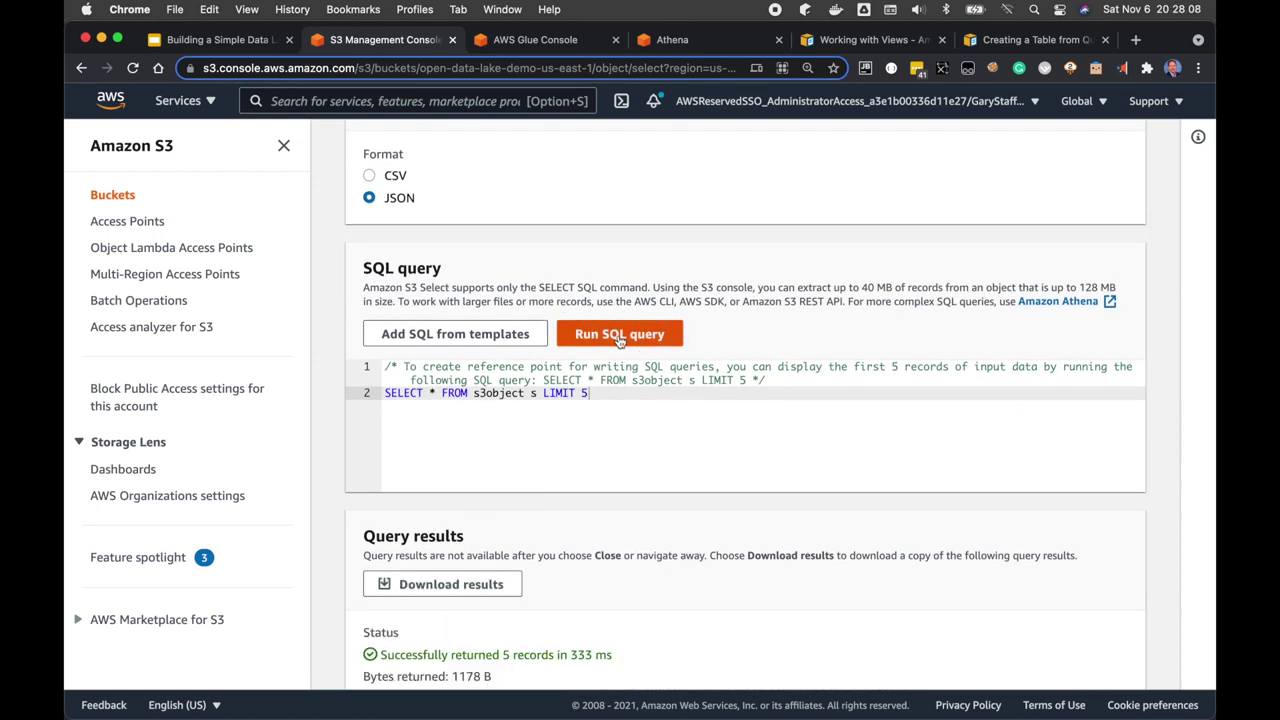
{"action": "scroll", "coordinate": [585, 448], "scroll_direction": "down", "scroll_amount": 8}
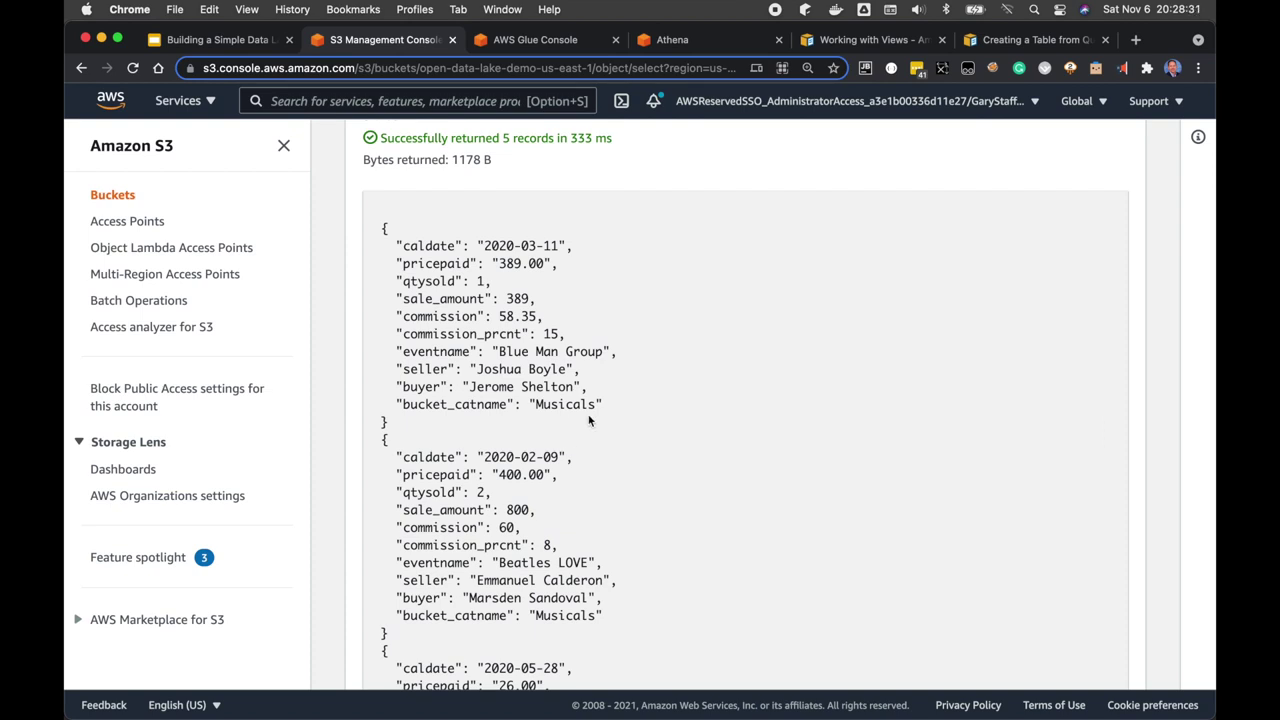
{"action": "scroll", "coordinate": [589, 421], "scroll_direction": "down", "scroll_amount": 5}
{"action": "scroll", "coordinate": [589, 421], "scroll_direction": "up", "scroll_amount": 10}
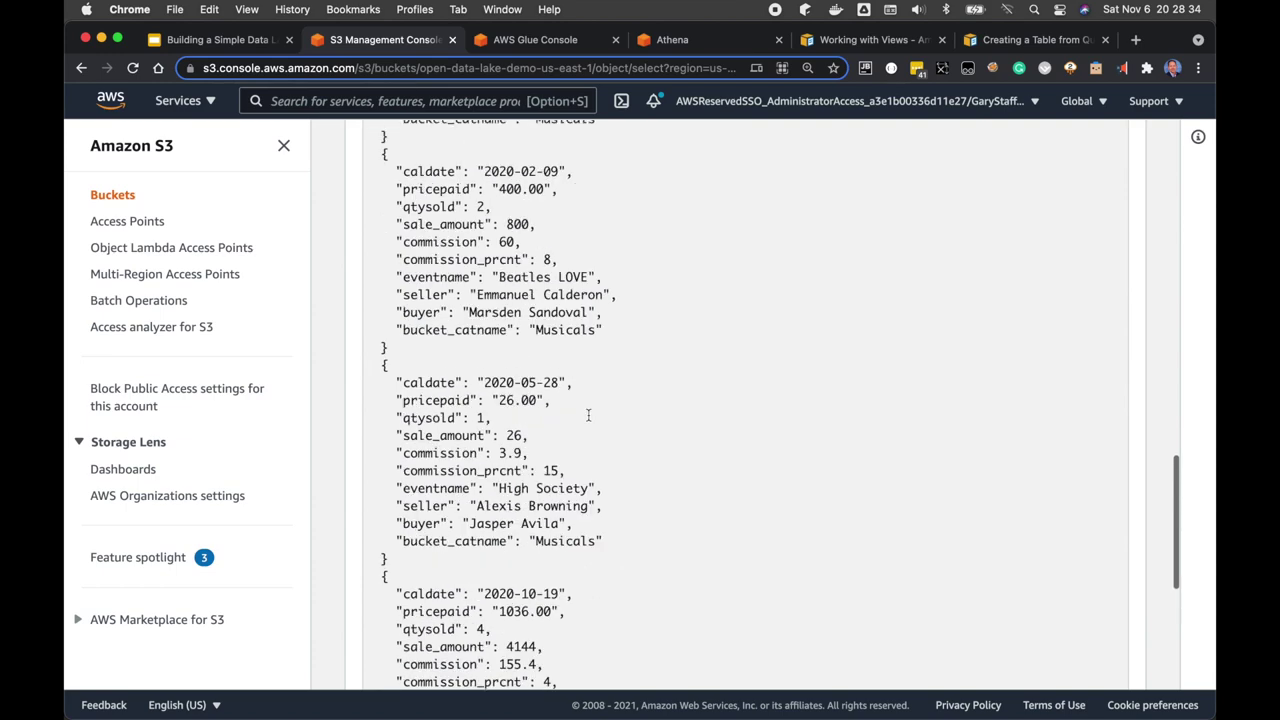
{"action": "scroll", "coordinate": [600, 380], "scroll_direction": "up", "scroll_amount": 5}
Step: Switch to PyCharm and copy the full CREATE TABLE statement for agg_tickit_sales_by_date from athena_commands.sql
{"action": "key", "text": "super+Tab"}
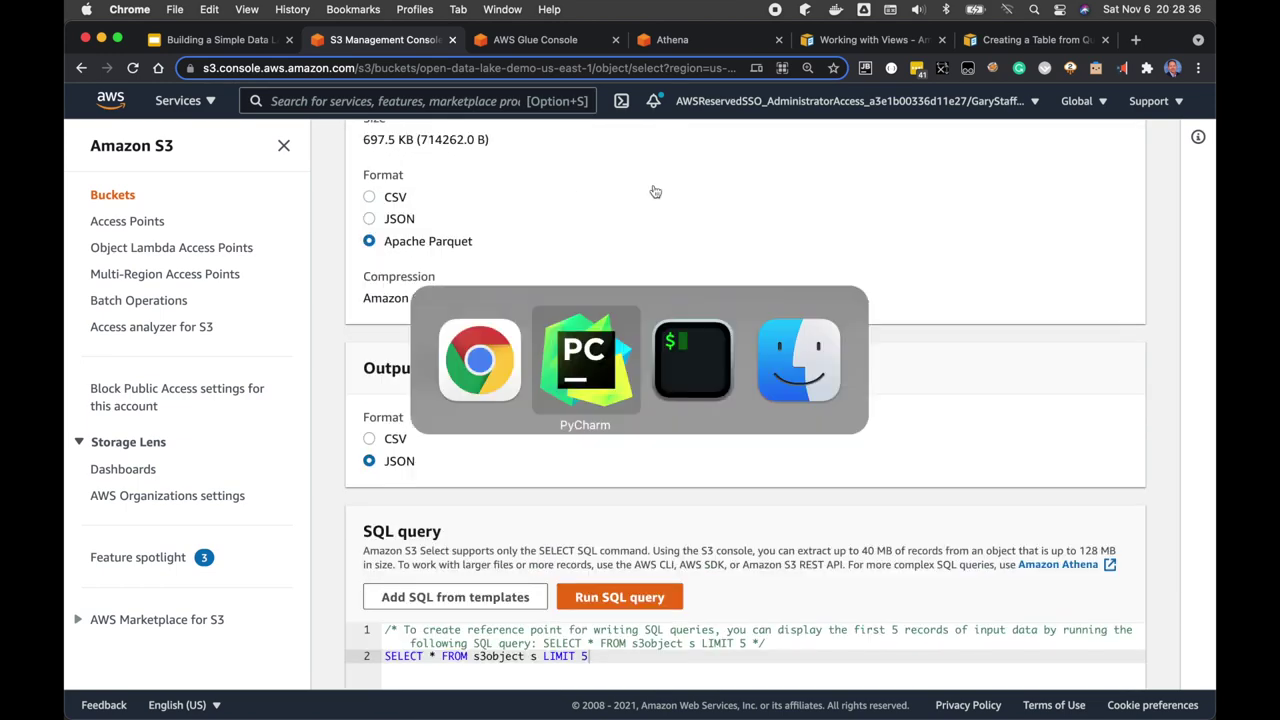
{"action": "scroll", "coordinate": [572, 380], "scroll_direction": "down", "scroll_amount": 6}
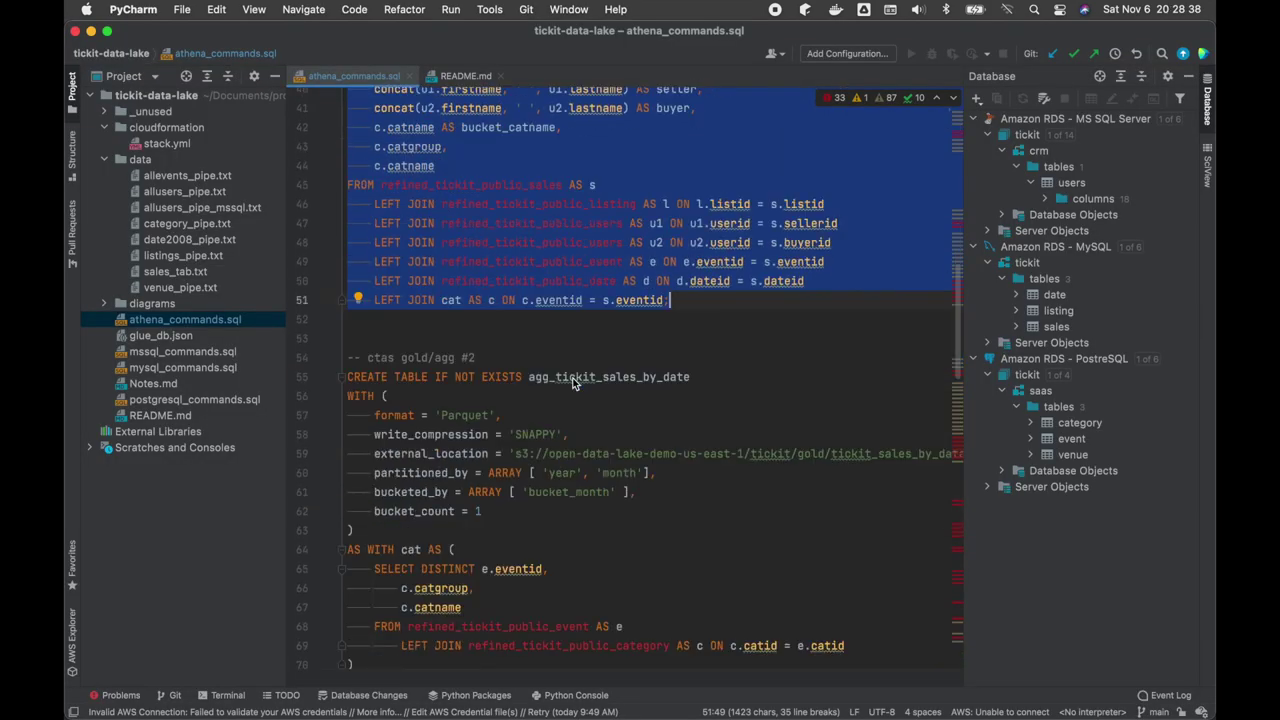
{"action": "scroll", "coordinate": [572, 380], "scroll_direction": "down", "scroll_amount": 2}
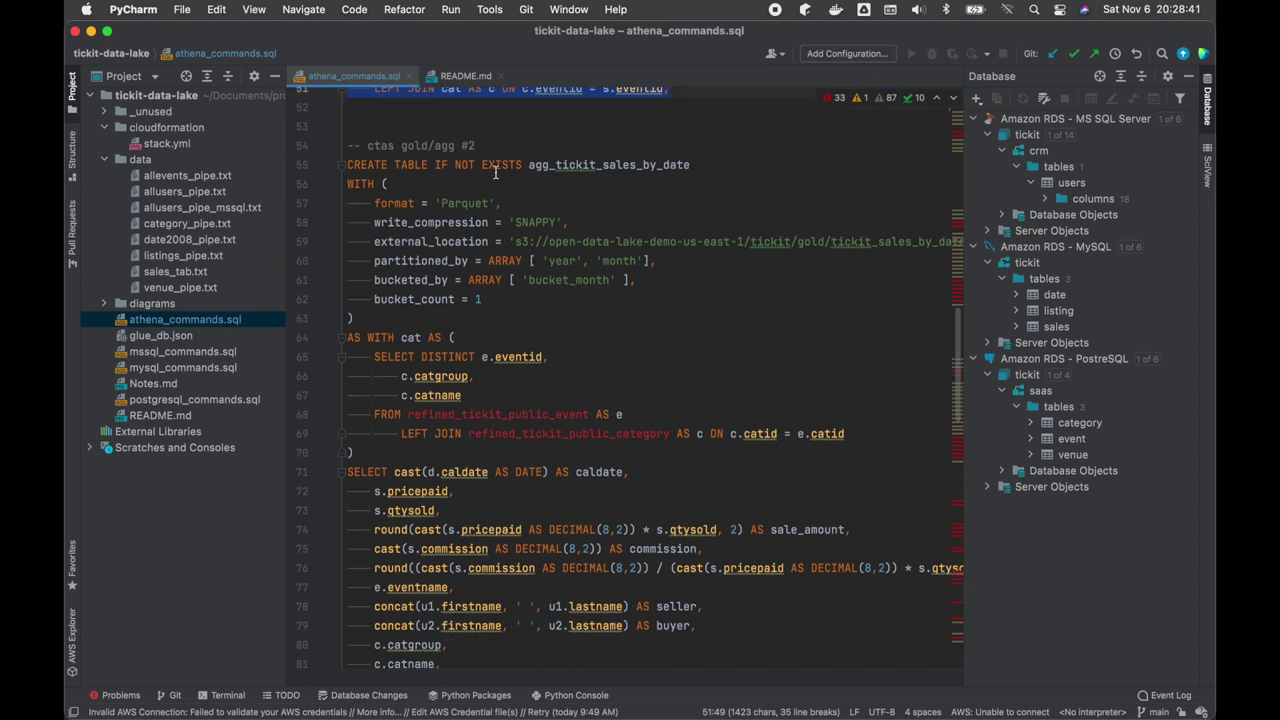
{"action": "left_click_drag", "start_coordinate": [345, 166], "coordinate": [342, 622]}
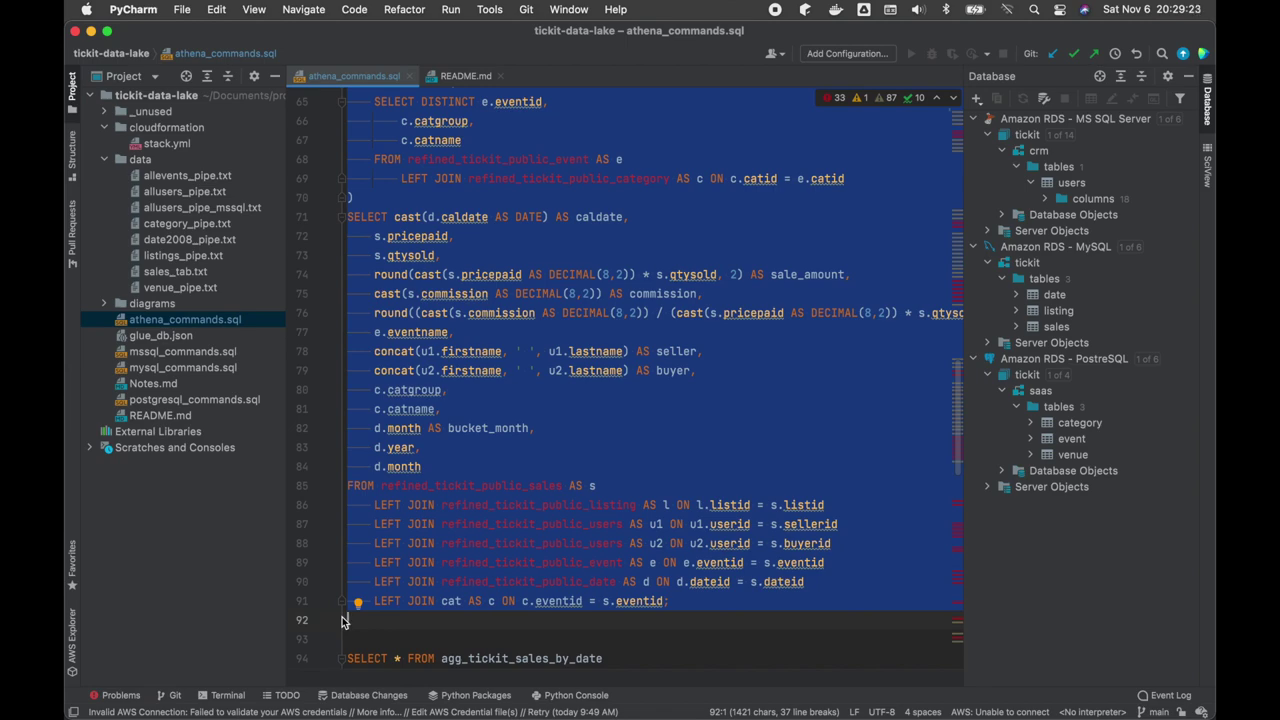
Step: Return to Athena in the browser and replace the sales-by-category statement in Query 22 with the copied agg_tickit_sales_by_date statement
{"action": "key", "text": "super+Tab"}
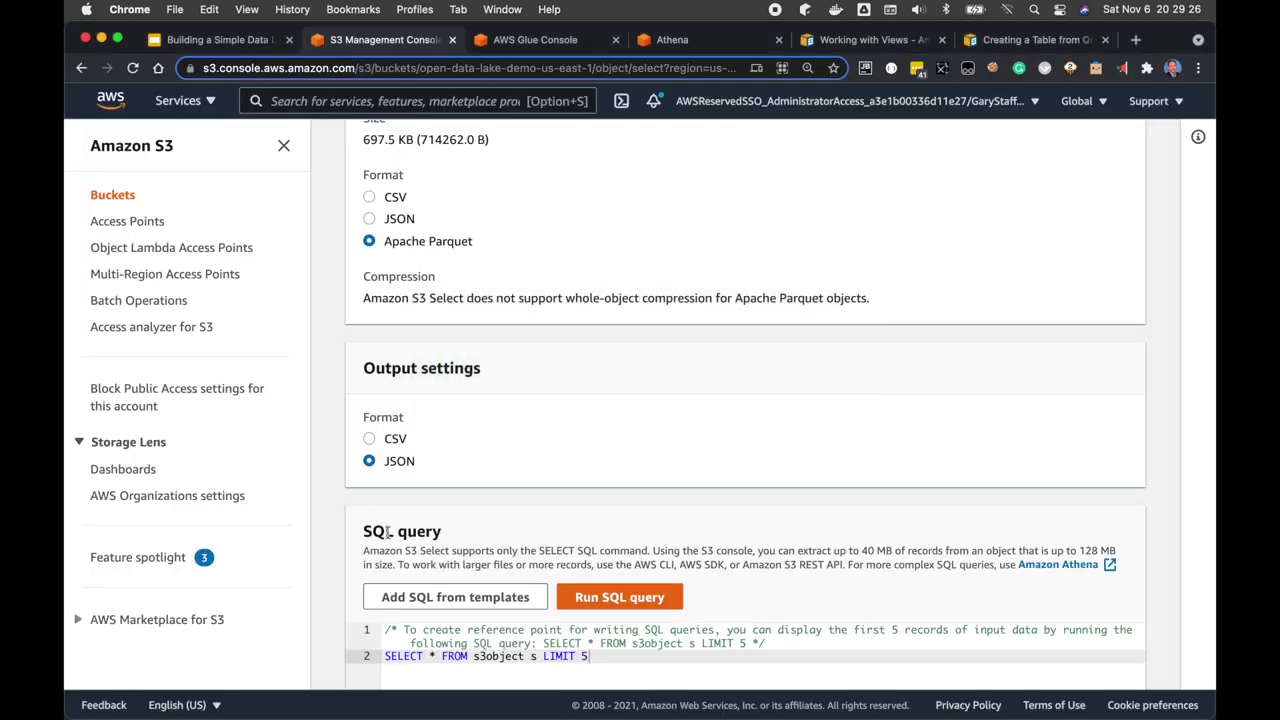
{"action": "left_click", "coordinate": [668, 45]}
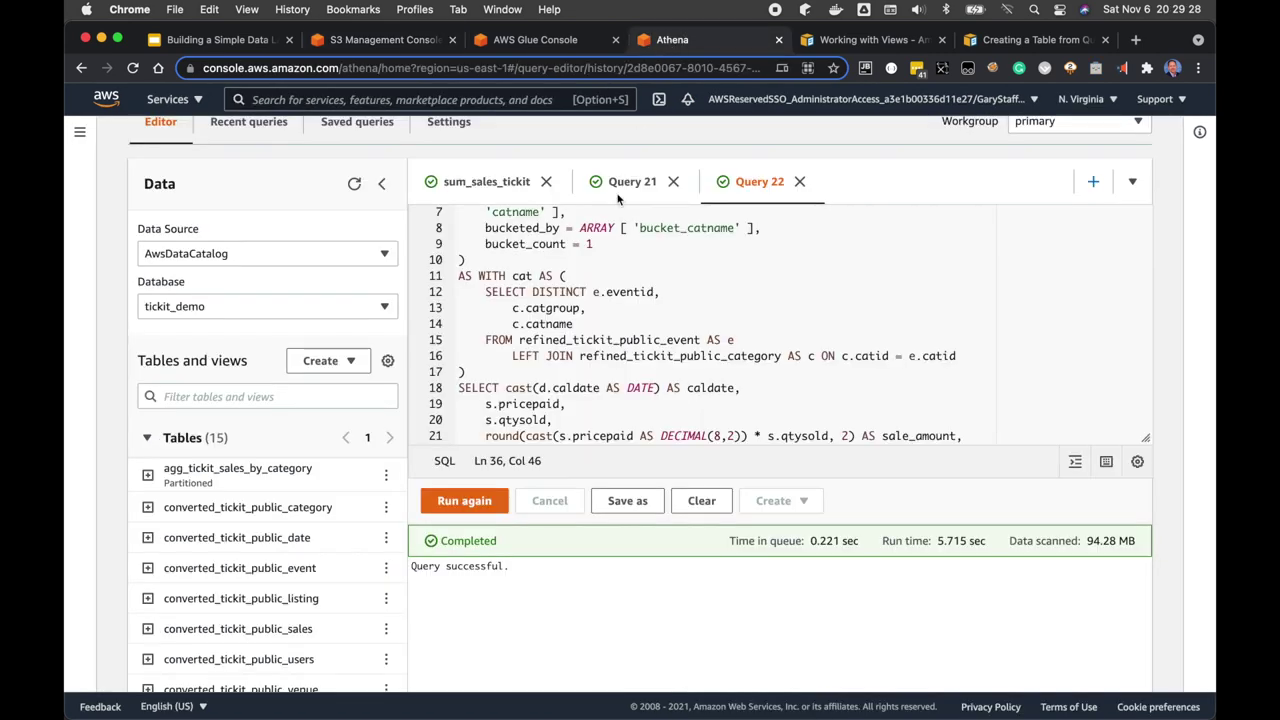
{"action": "left_click", "coordinate": [588, 260]}
{"action": "key", "text": "super+a"}
{"action": "key", "text": "super+v"}
{"action": "scroll", "coordinate": [630, 295], "scroll_direction": "up", "scroll_amount": 10}
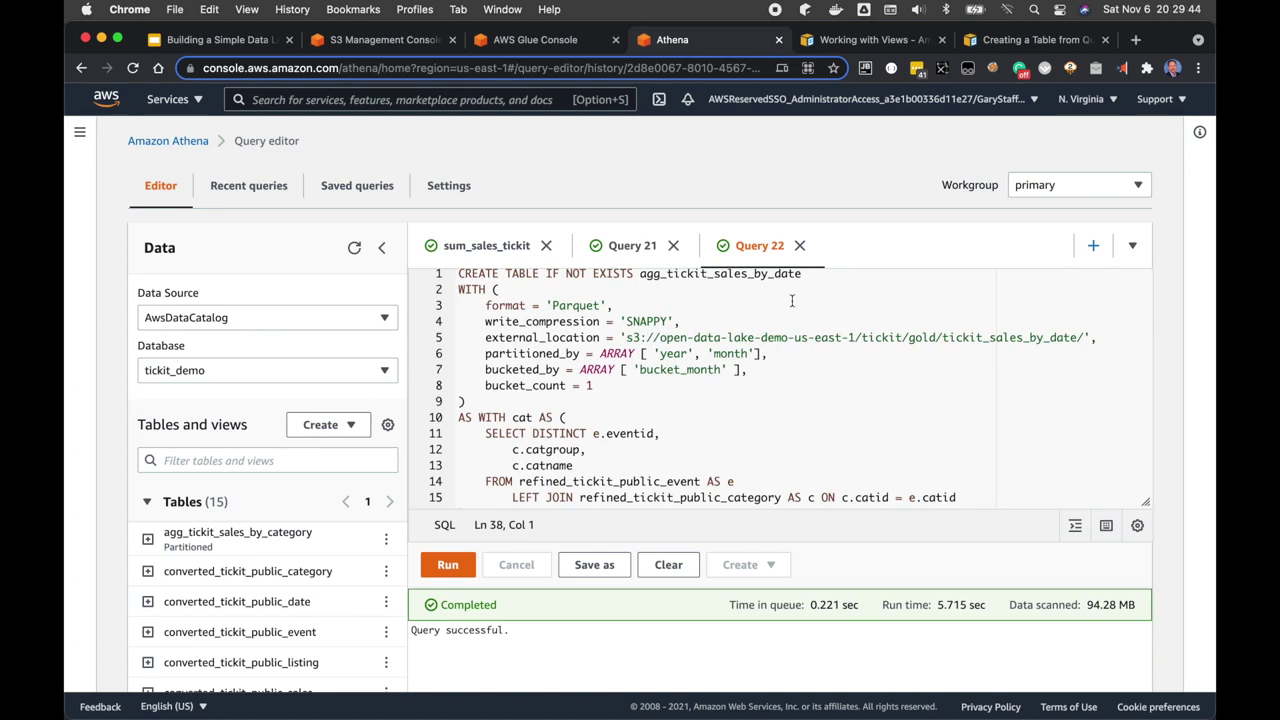
Step: Review the agg_tickit_sales_by_date statement's year and month partitioning, selected columns and joins, and run it to create the table
{"action": "scroll", "coordinate": [788, 320], "scroll_direction": "down", "scroll_amount": 3}
{"action": "scroll", "coordinate": [780, 340], "scroll_direction": "up", "scroll_amount": 3}
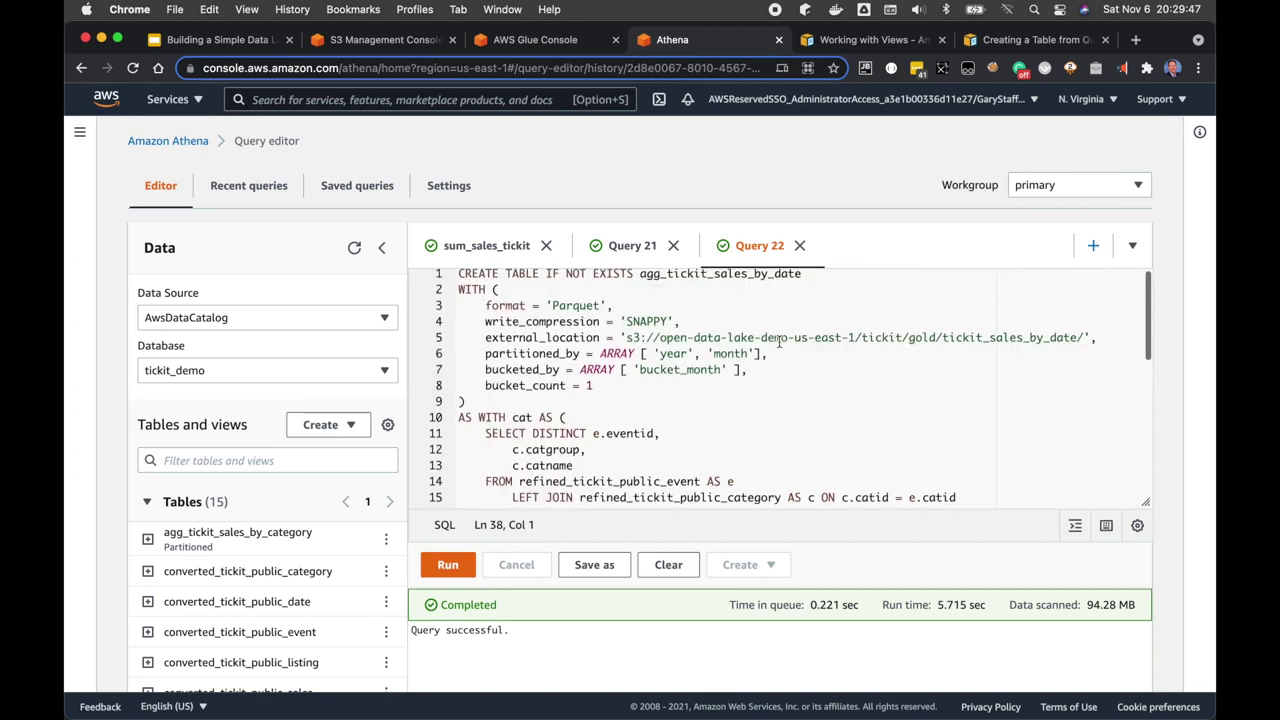
{"action": "left_click", "coordinate": [580, 308]}
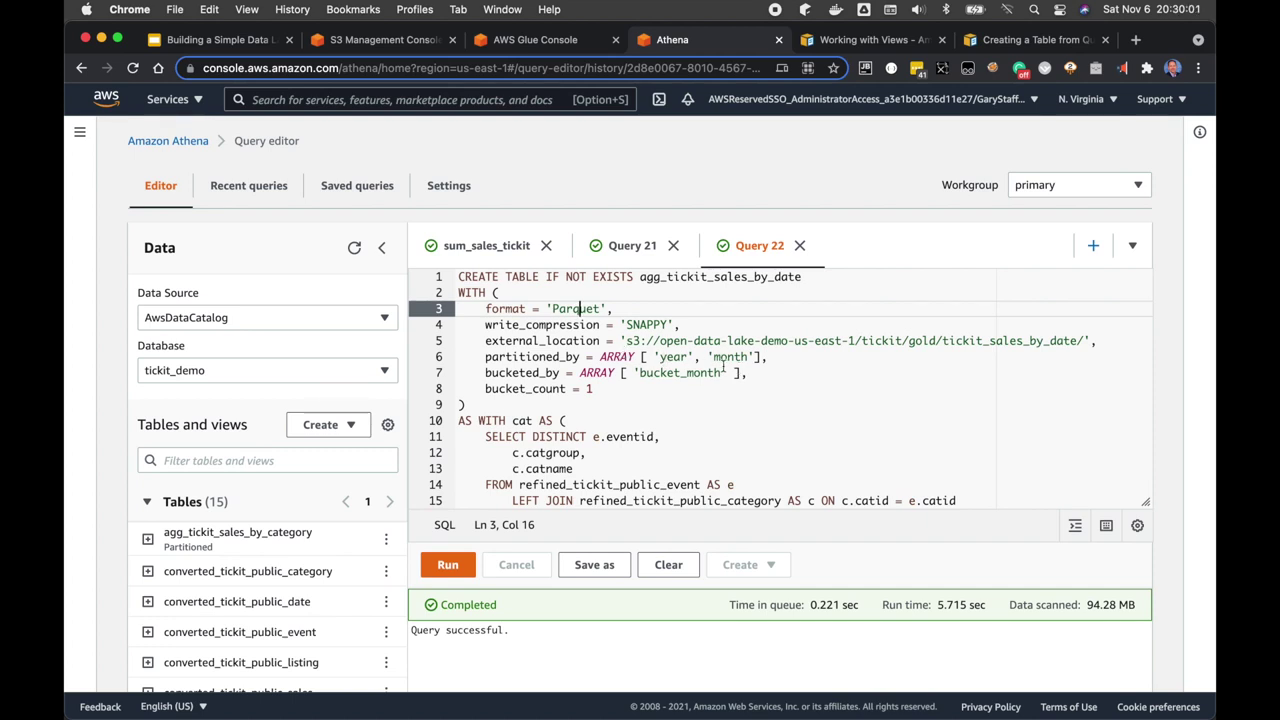
{"action": "scroll", "coordinate": [640, 400], "scroll_direction": "down", "scroll_amount": 5}
{"action": "scroll", "coordinate": [639, 400], "scroll_direction": "down", "scroll_amount": 3}
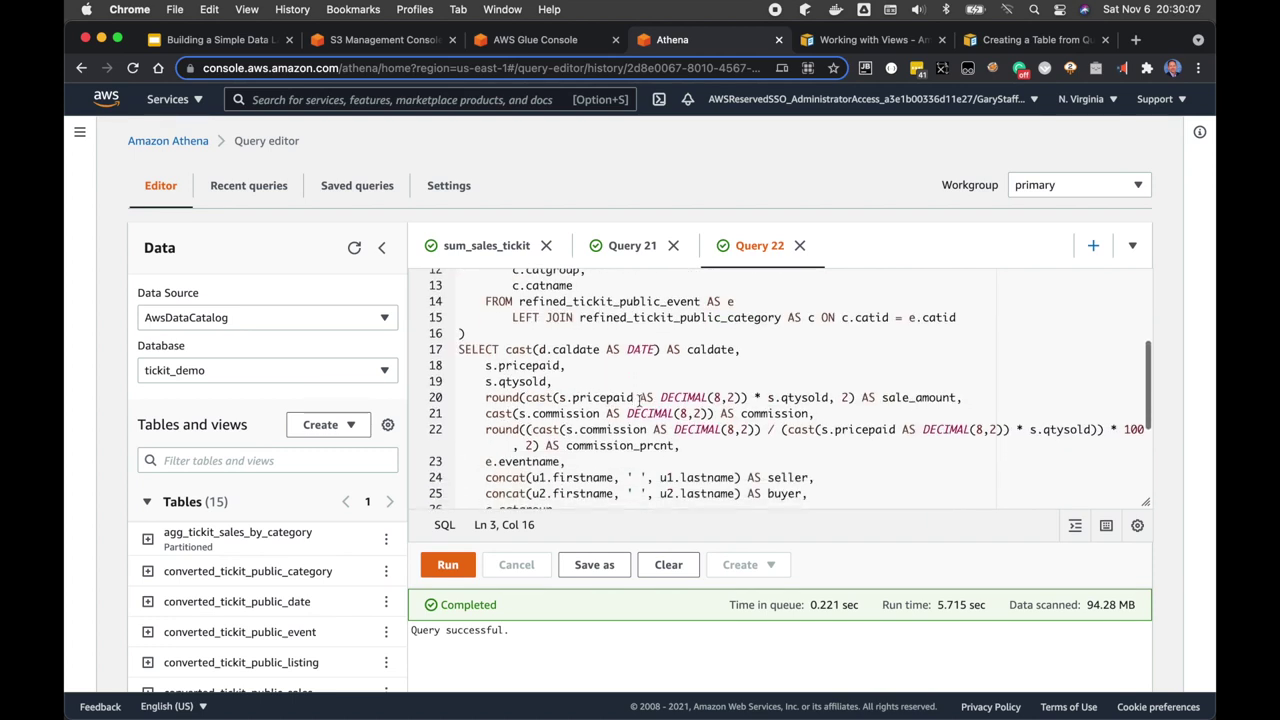
{"action": "scroll", "coordinate": [639, 400], "scroll_direction": "down", "scroll_amount": 8}
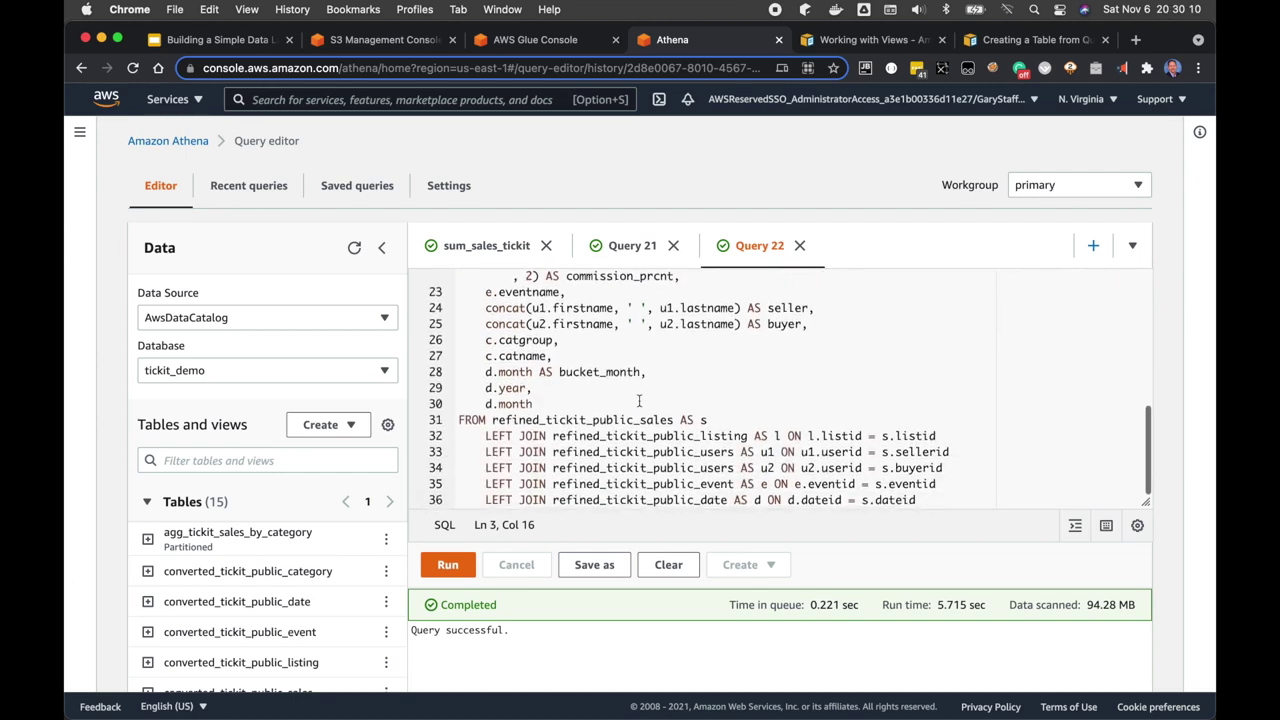
{"action": "scroll", "coordinate": [639, 400], "scroll_direction": "up", "scroll_amount": 5}
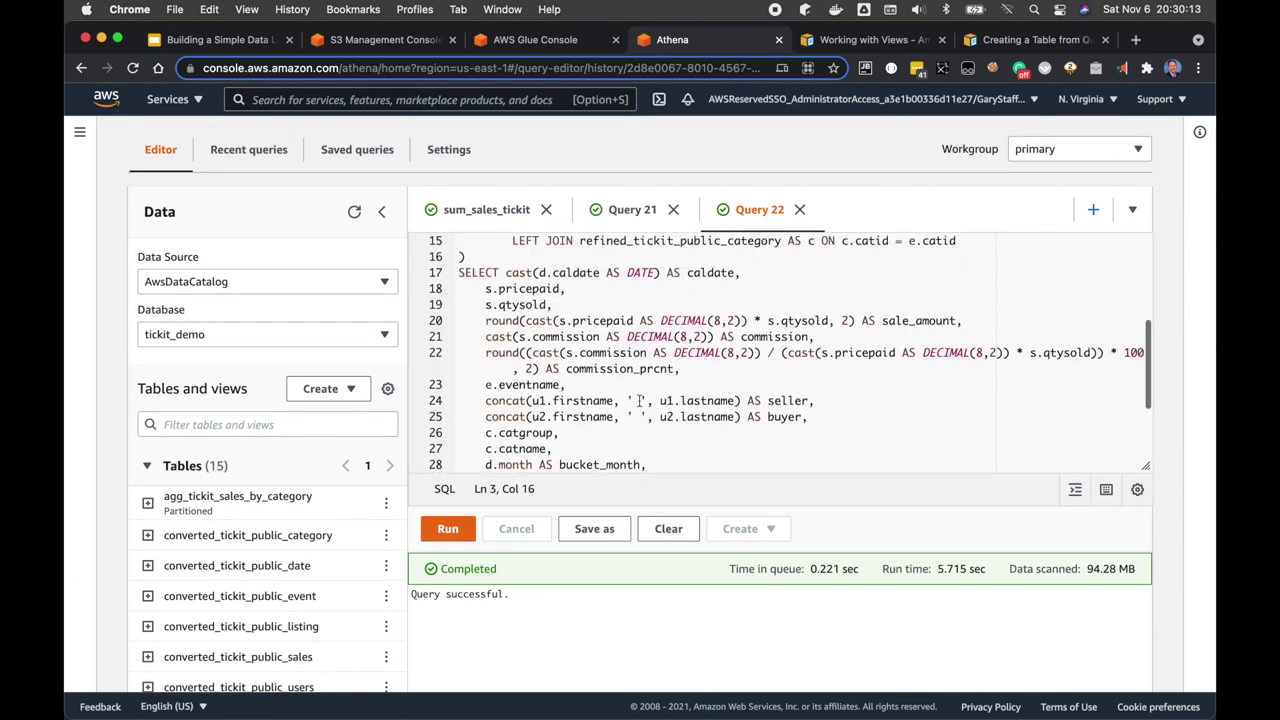
{"action": "scroll", "coordinate": [639, 400], "scroll_direction": "up", "scroll_amount": 1}
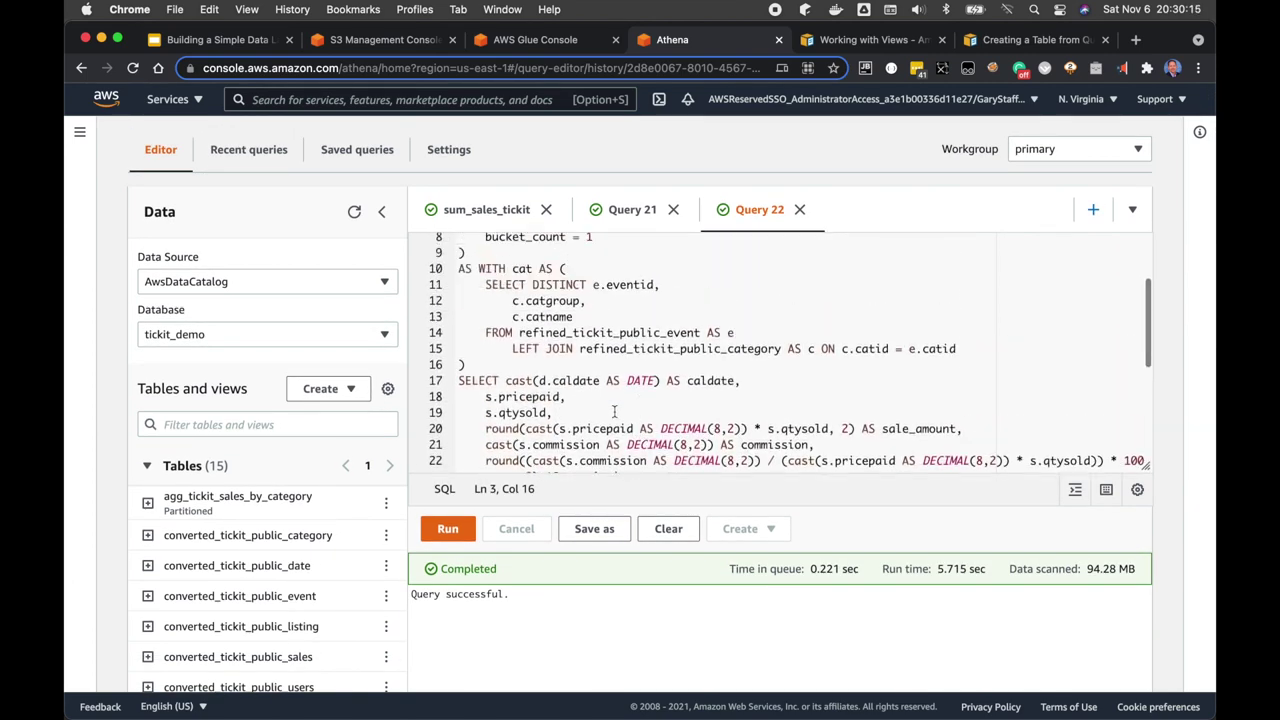
{"action": "left_click", "coordinate": [455, 529]}
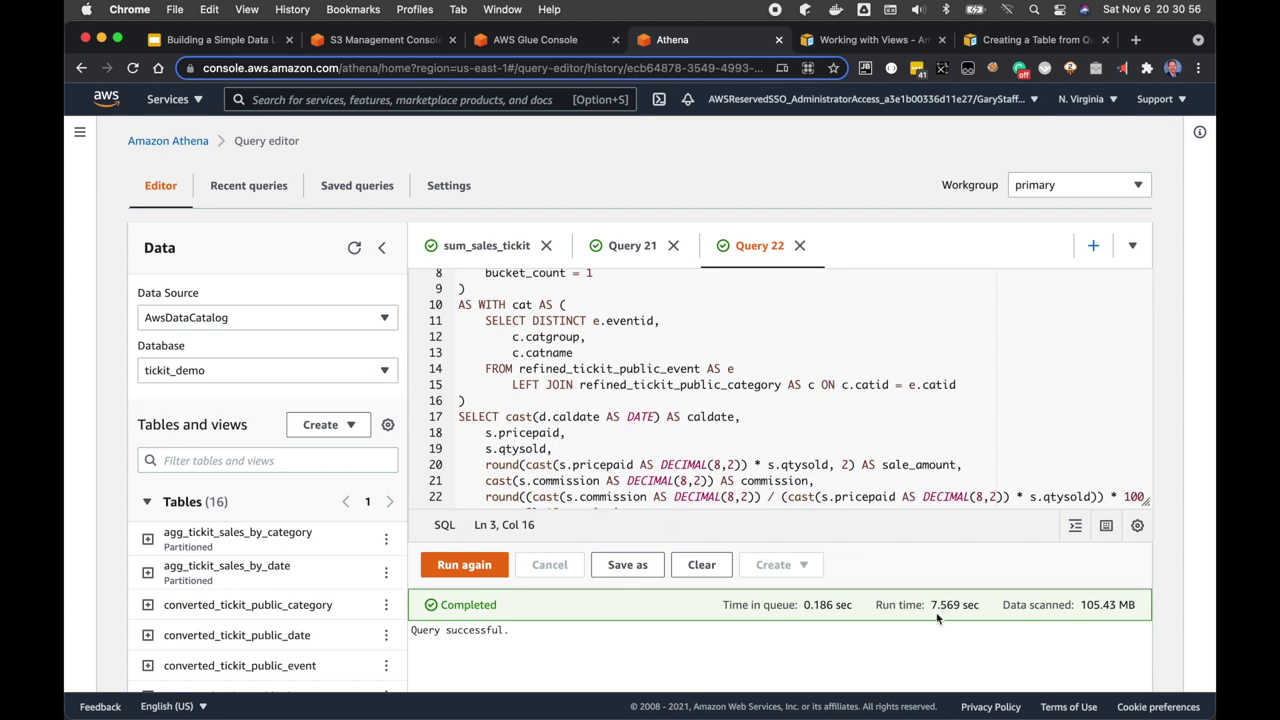
Step: Switch to the S3 console, open gold/tickit_sales_by_date/year=2020/, and examine its month partition folders
{"action": "left_click", "coordinate": [385, 40]}
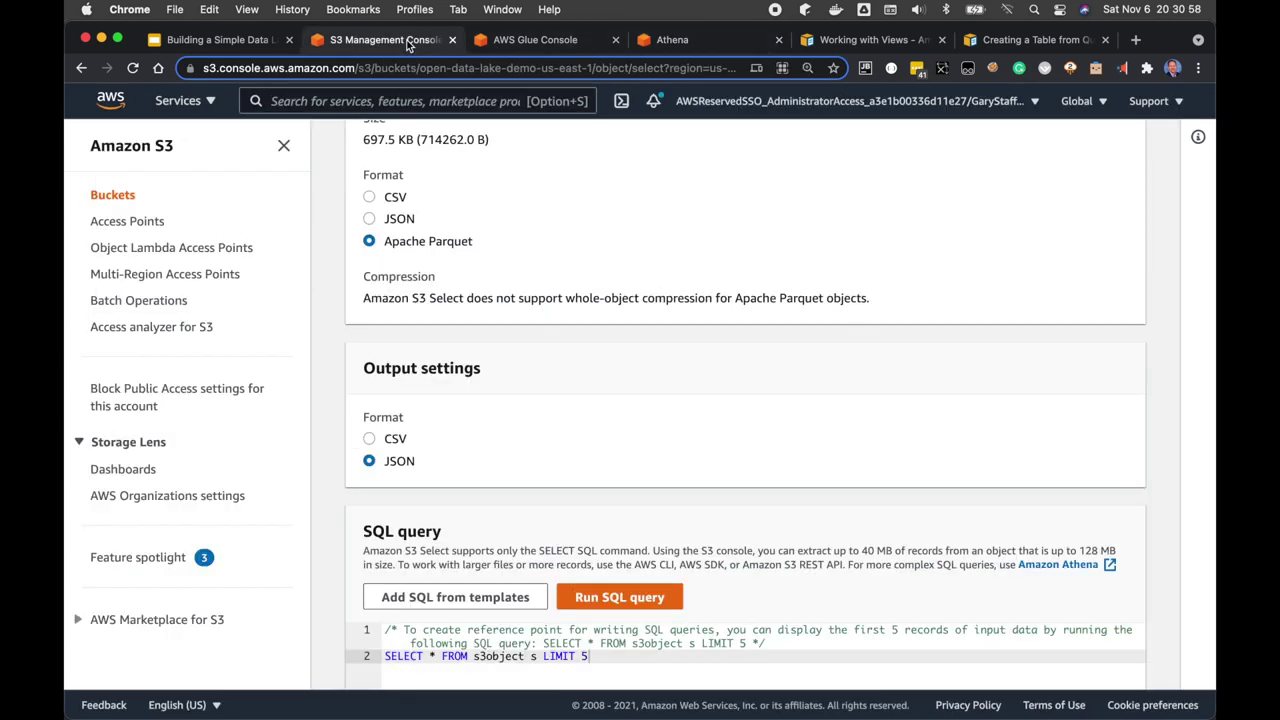
{"action": "scroll", "coordinate": [531, 234], "scroll_direction": "up", "scroll_amount": 5}
{"action": "left_click", "coordinate": [731, 151]}
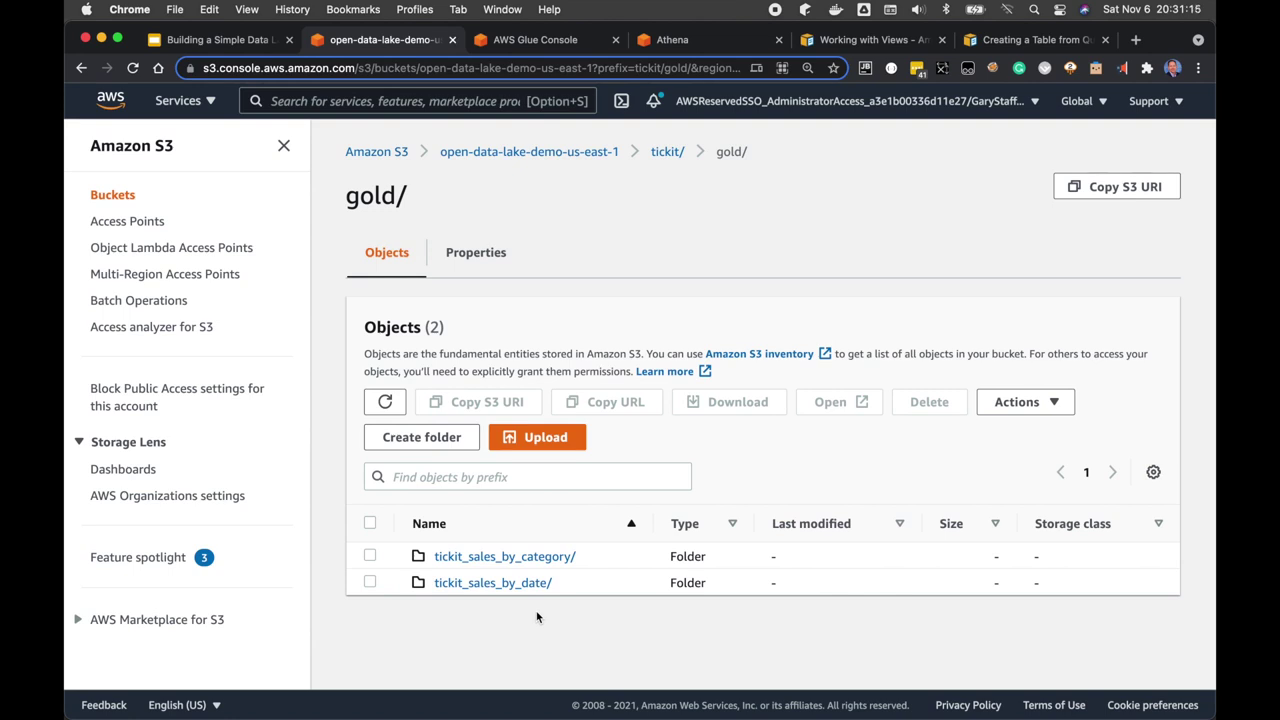
{"action": "left_click", "coordinate": [525, 584]}
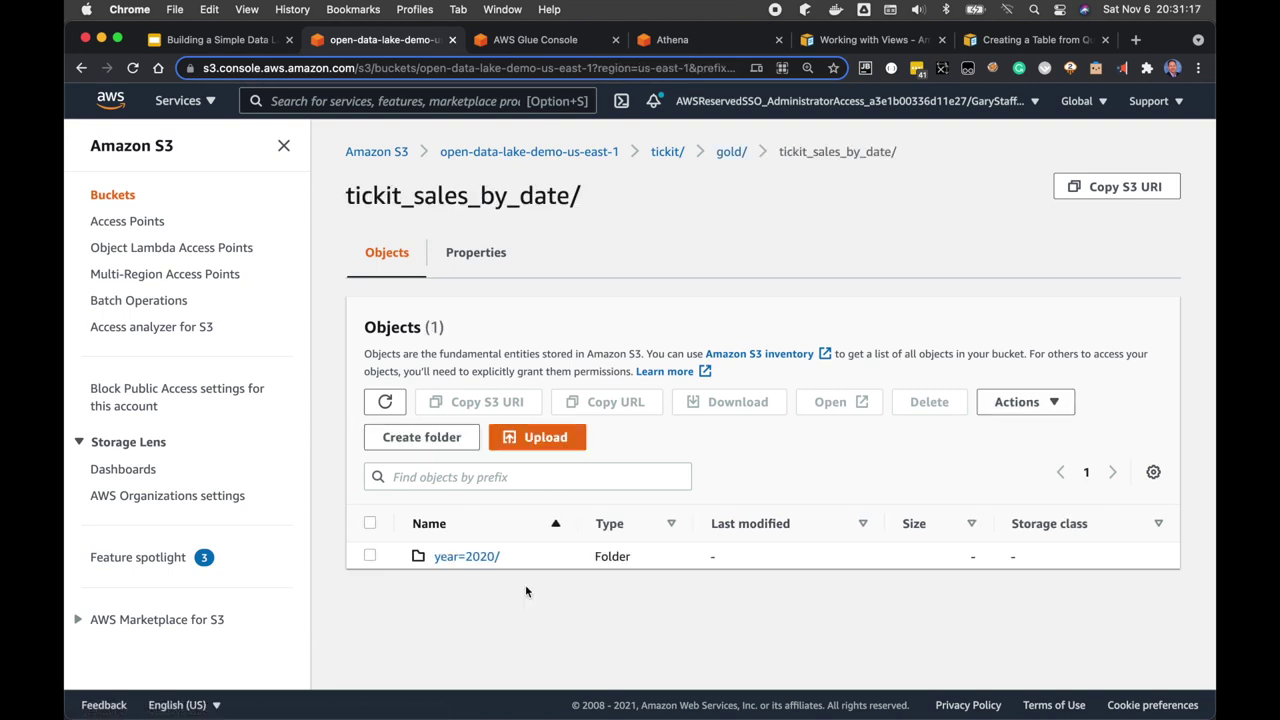
{"action": "left_click", "coordinate": [452, 566]}
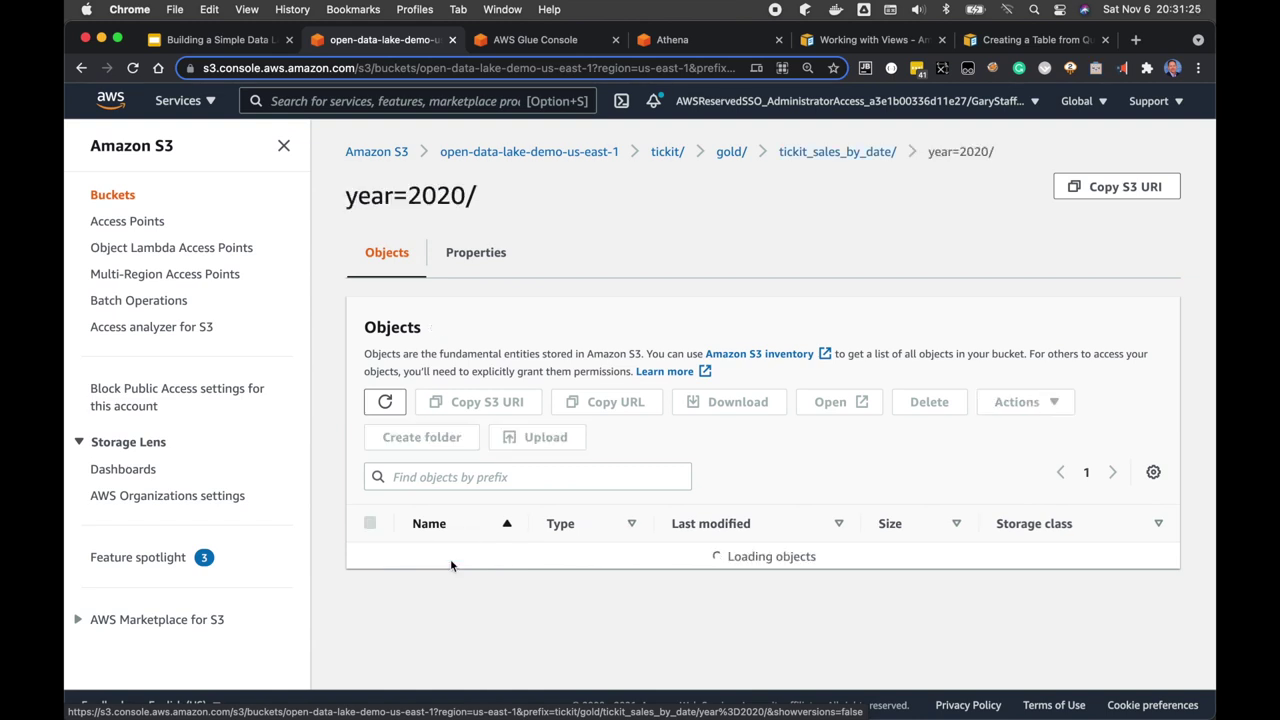
{"action": "scroll", "coordinate": [452, 566], "scroll_direction": "down", "scroll_amount": 3}
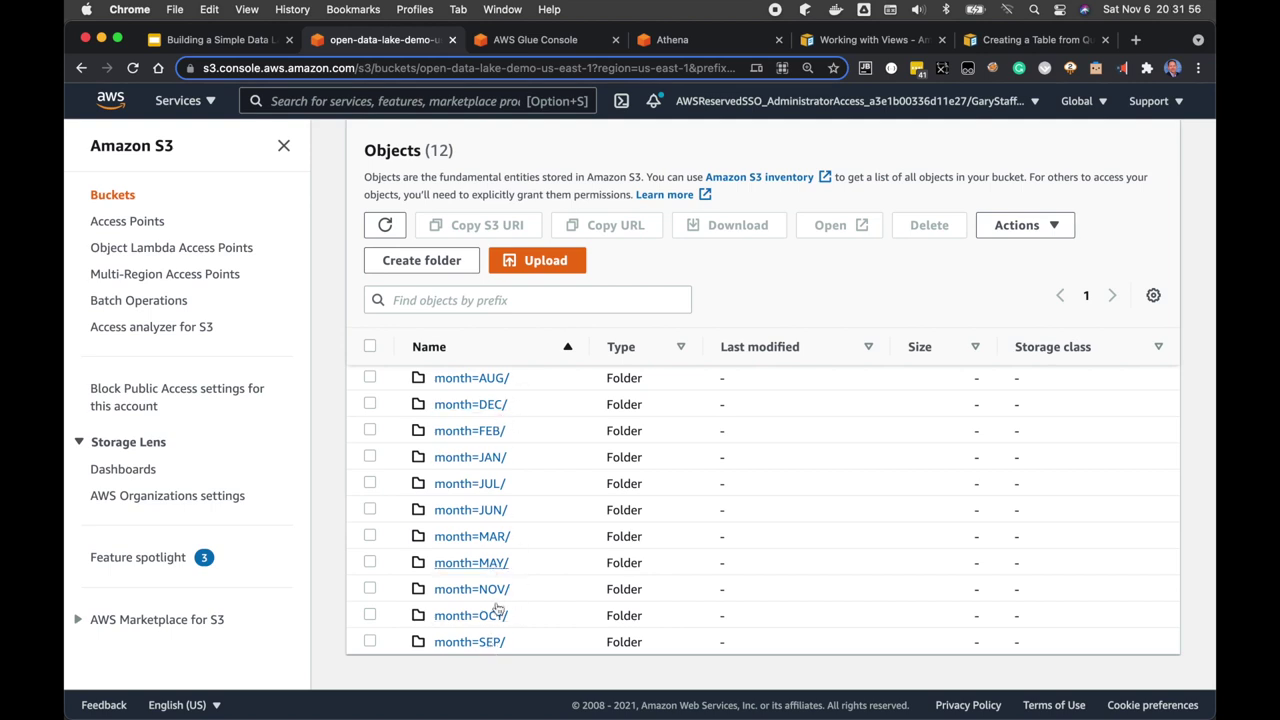
Step: Open the data object in the month=AUG/ folder and start Query with S3 Select on it
{"action": "left_click", "coordinate": [488, 384]}
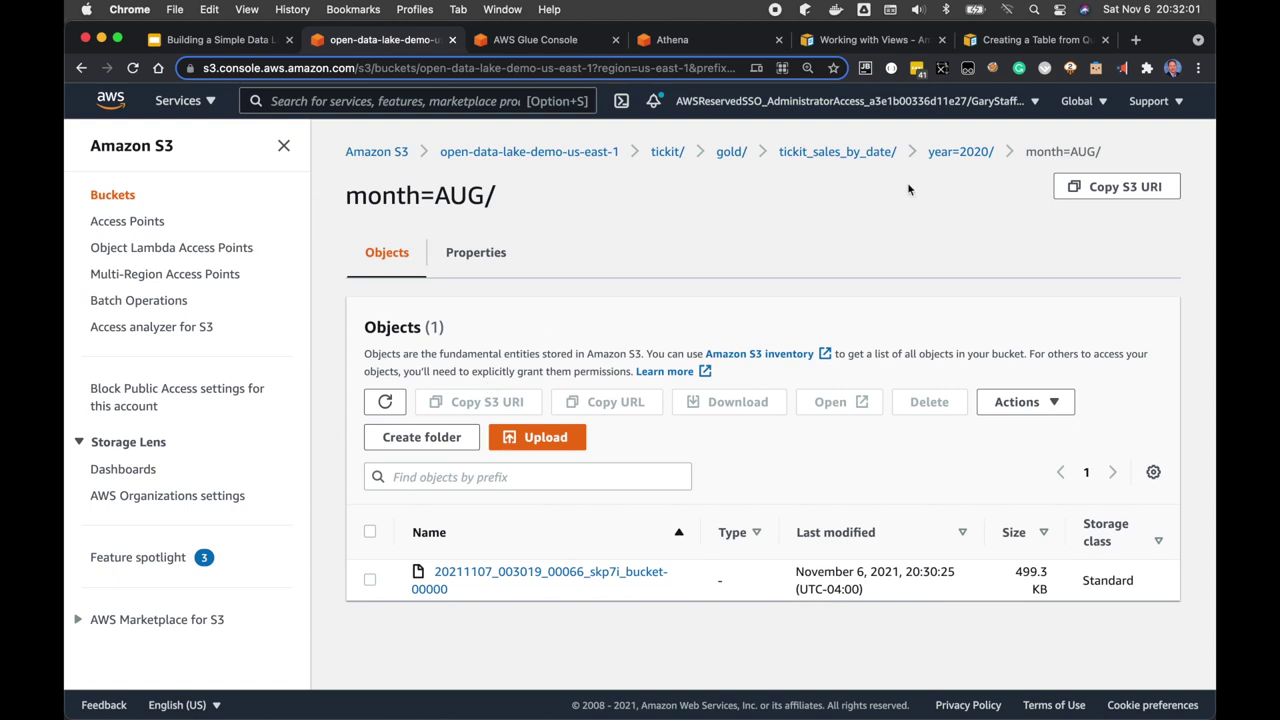
{"action": "left_click", "coordinate": [524, 573]}
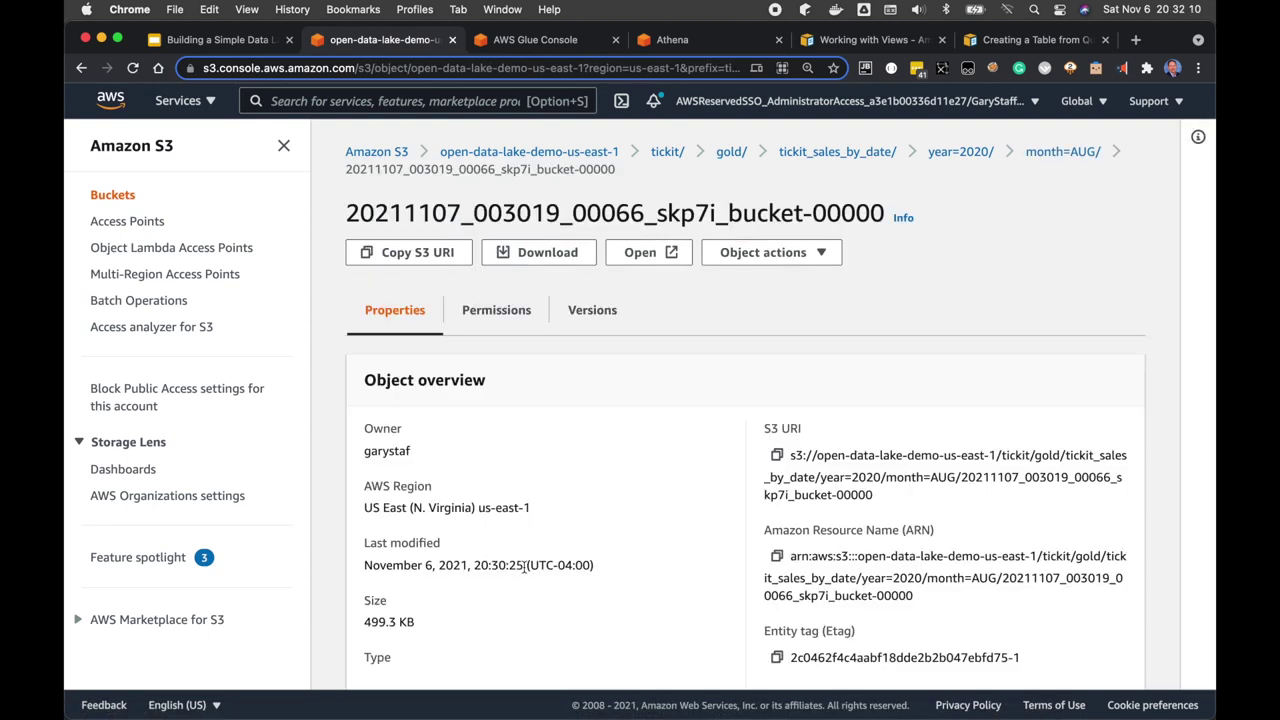
{"action": "left_click", "coordinate": [780, 256]}
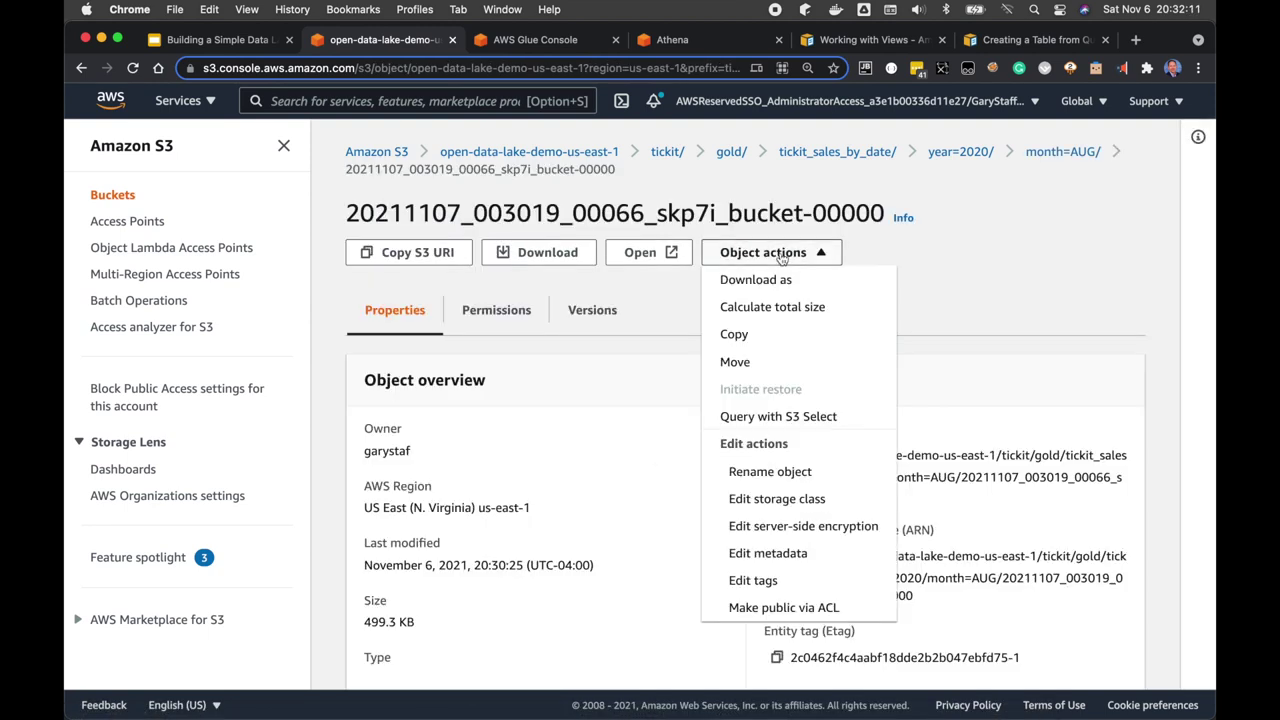
{"action": "left_click", "coordinate": [771, 417]}
Step: Set the S3 Select input format to Apache Parquet and the output format to JSON
{"action": "scroll", "coordinate": [574, 503], "scroll_direction": "down", "scroll_amount": 1}
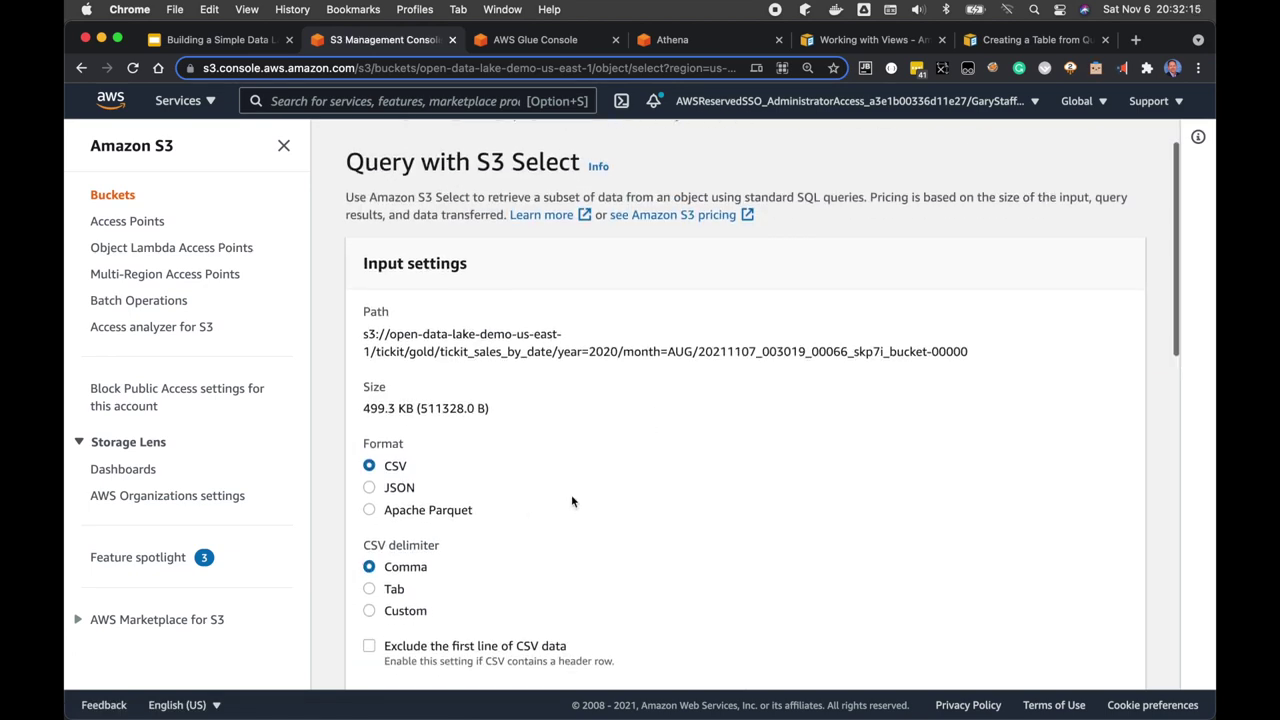
{"action": "left_click", "coordinate": [450, 507]}
{"action": "scroll", "coordinate": [450, 507], "scroll_direction": "down", "scroll_amount": 6}
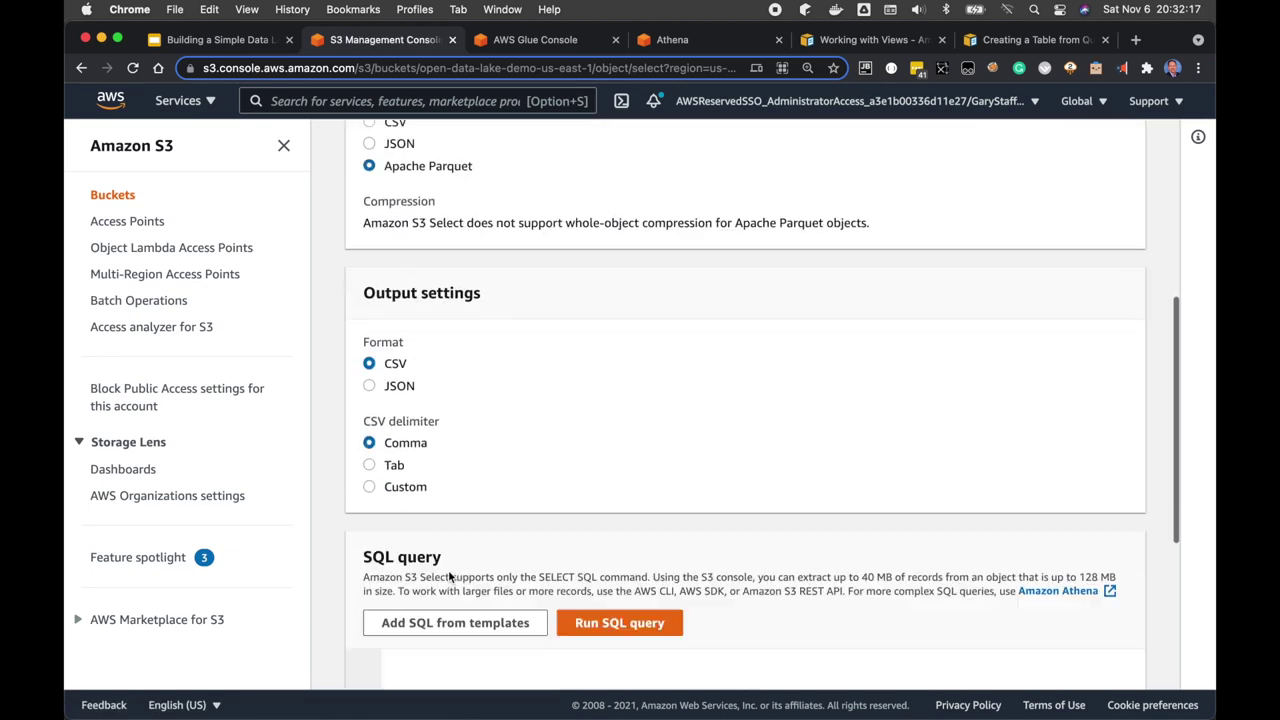
{"action": "left_click", "coordinate": [395, 364]}
{"action": "scroll", "coordinate": [395, 367], "scroll_direction": "down", "scroll_amount": 1}
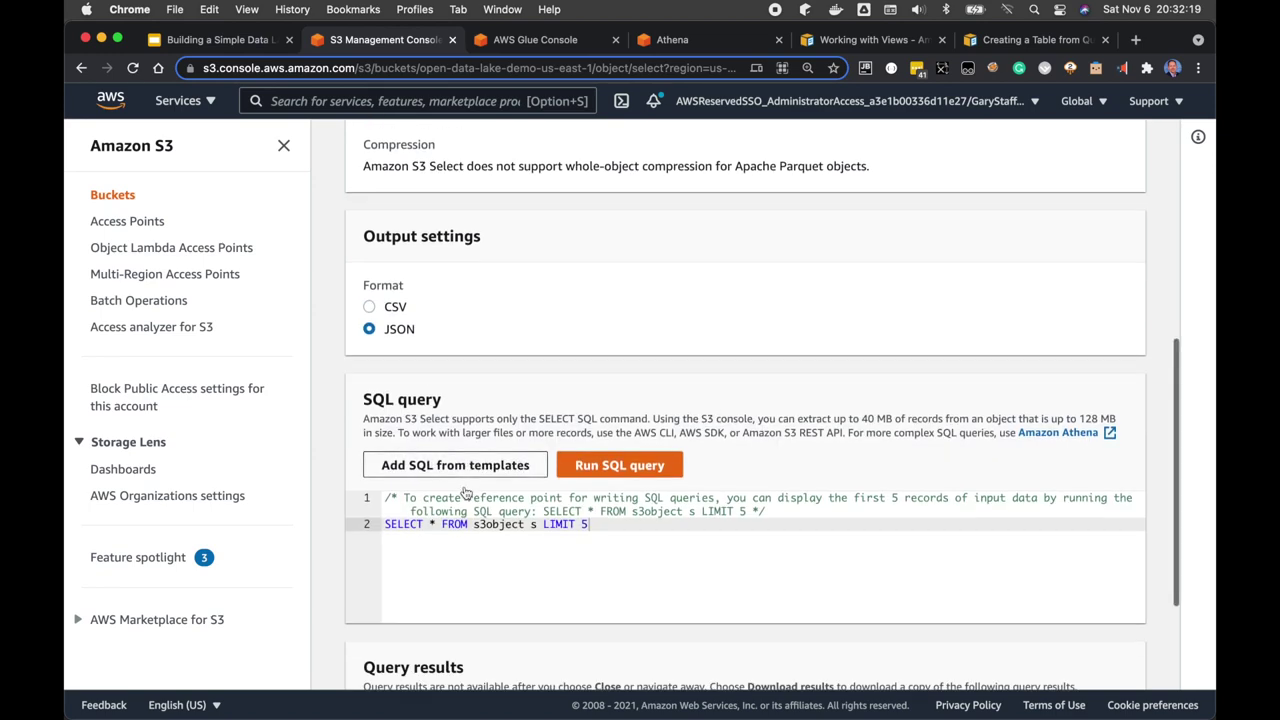
Step: Run the default five-record query on the August sales object and examine the fields of the returned JSON records
{"action": "left_click", "coordinate": [593, 463]}
{"action": "scroll", "coordinate": [593, 463], "scroll_direction": "down", "scroll_amount": 8}
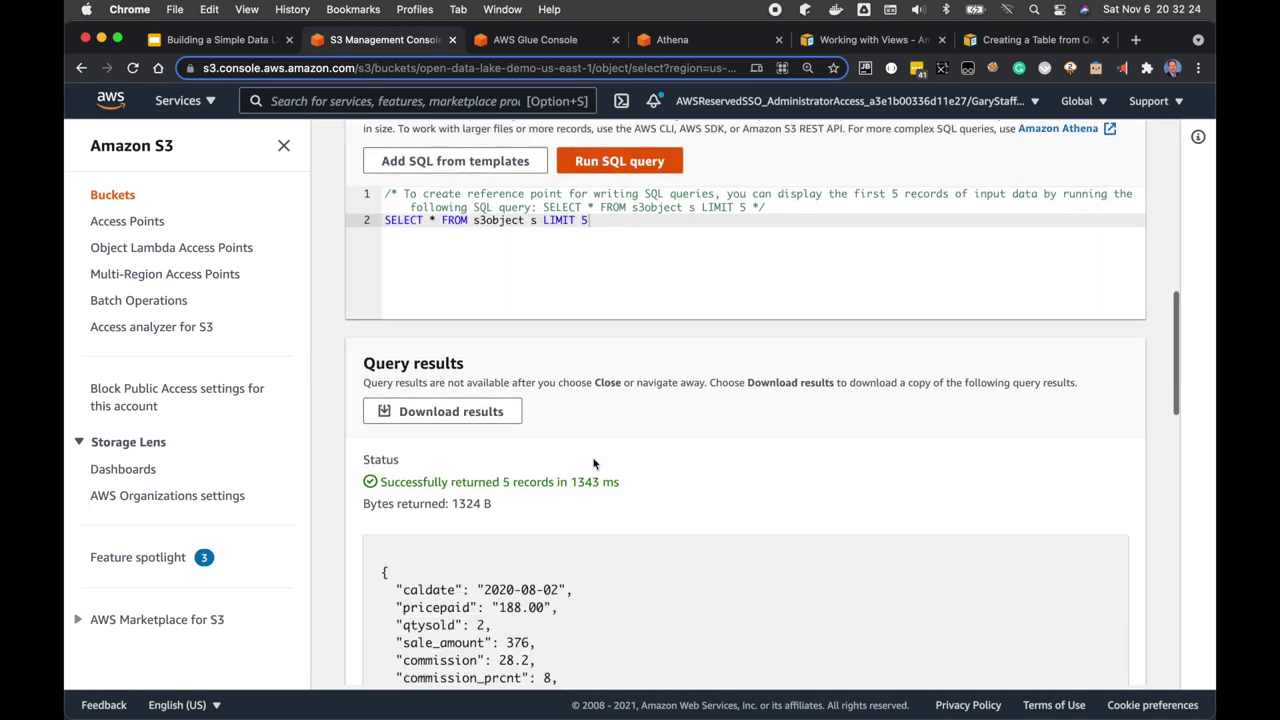
{"action": "scroll", "coordinate": [593, 463], "scroll_direction": "down", "scroll_amount": 2}
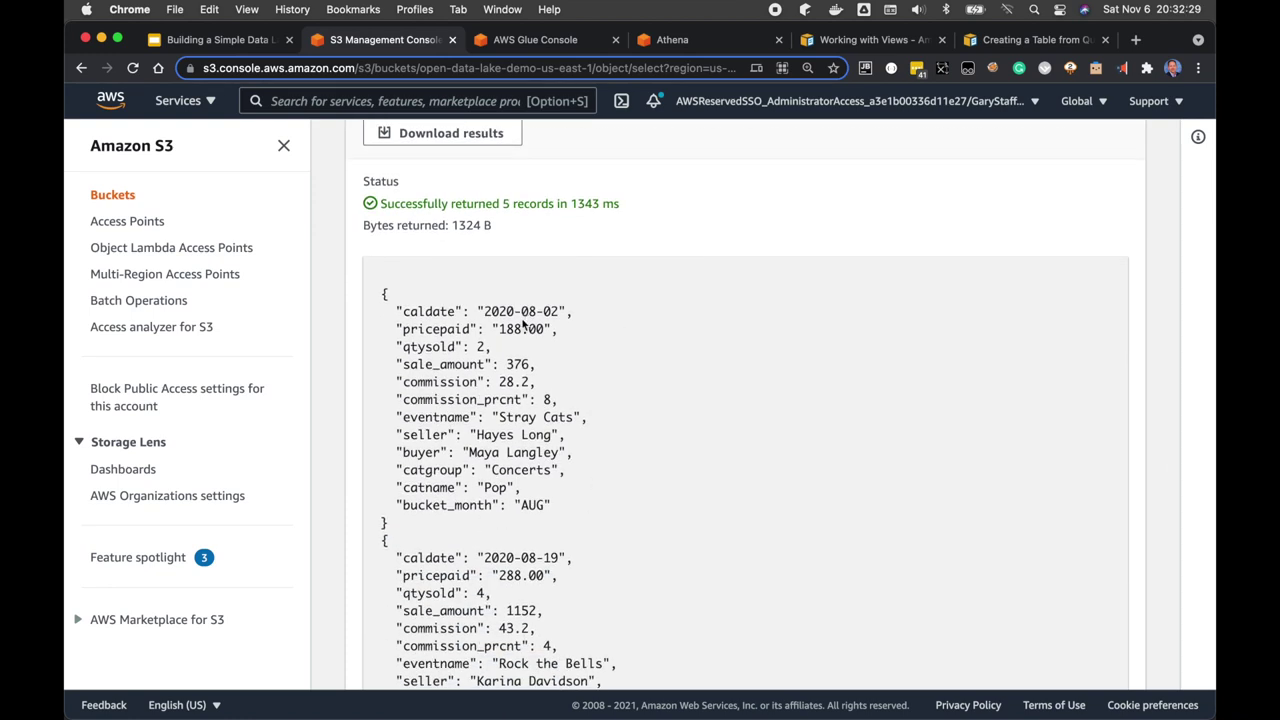
{"action": "scroll", "coordinate": [568, 440], "scroll_direction": "down", "scroll_amount": 5}
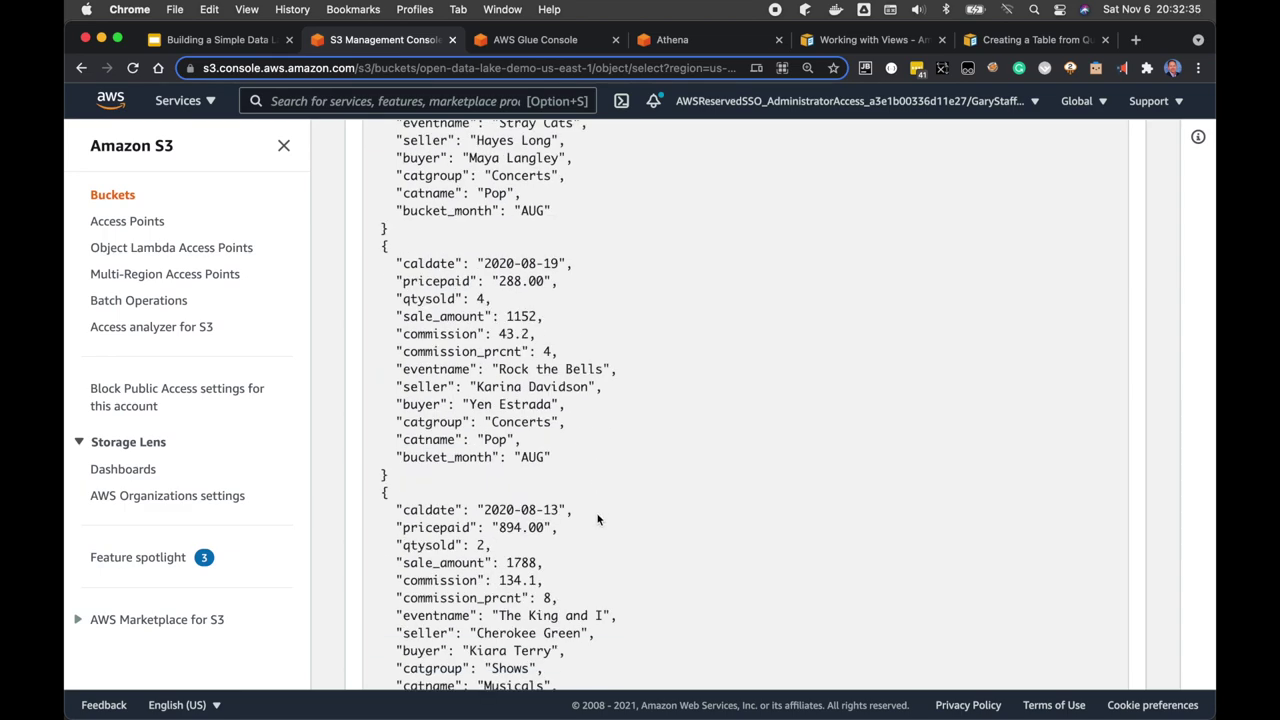
{"action": "scroll", "coordinate": [597, 528], "scroll_direction": "down", "scroll_amount": 4}
{"action": "scroll", "coordinate": [597, 514], "scroll_direction": "down", "scroll_amount": 5}
{"action": "scroll", "coordinate": [600, 520], "scroll_direction": "up", "scroll_amount": 20}
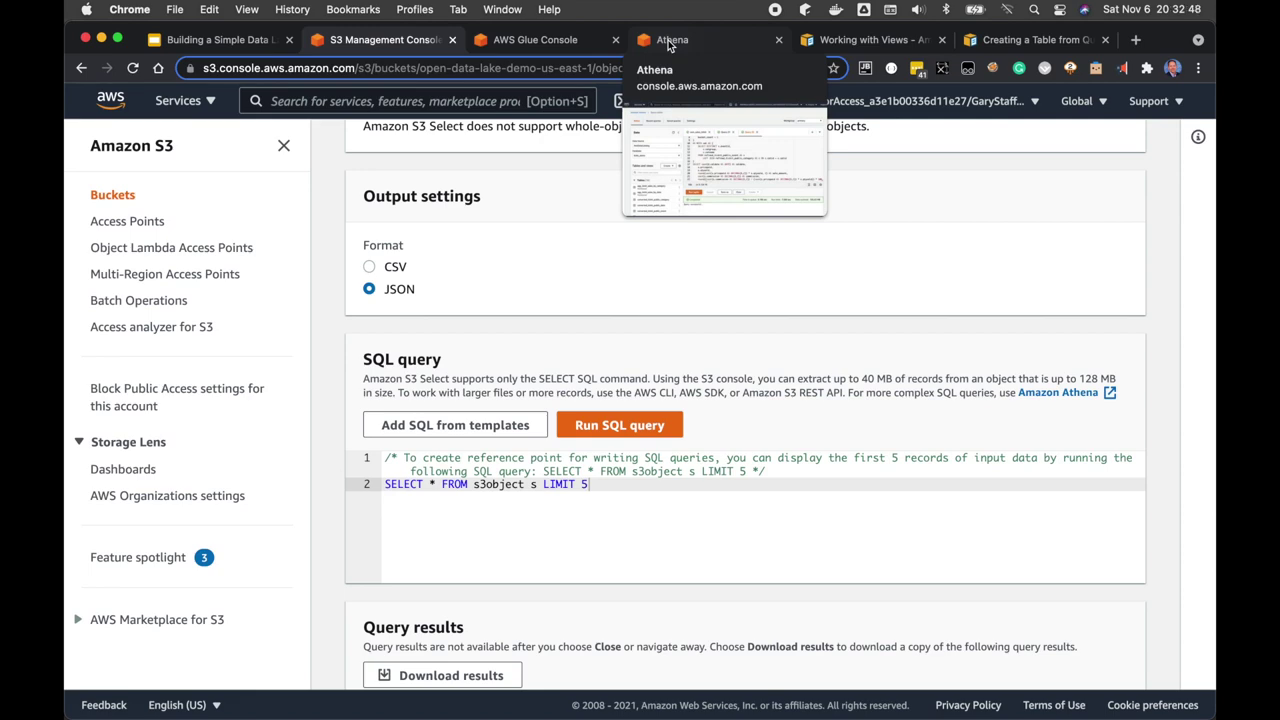
Step: Return to Athena and review the selected columns and joins of the agg_tickit_sales_by_date statement in Query 22
{"action": "left_click", "coordinate": [690, 40]}
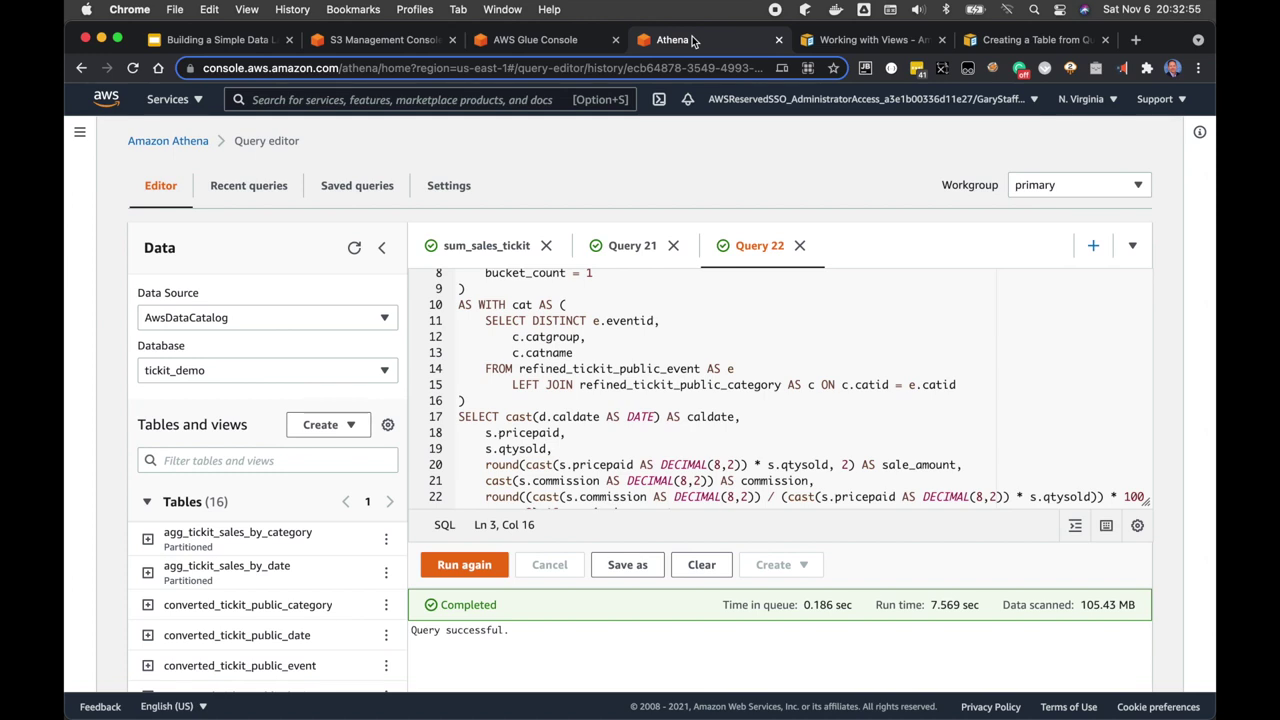
{"action": "scroll", "coordinate": [618, 300], "scroll_direction": "down", "scroll_amount": 6}
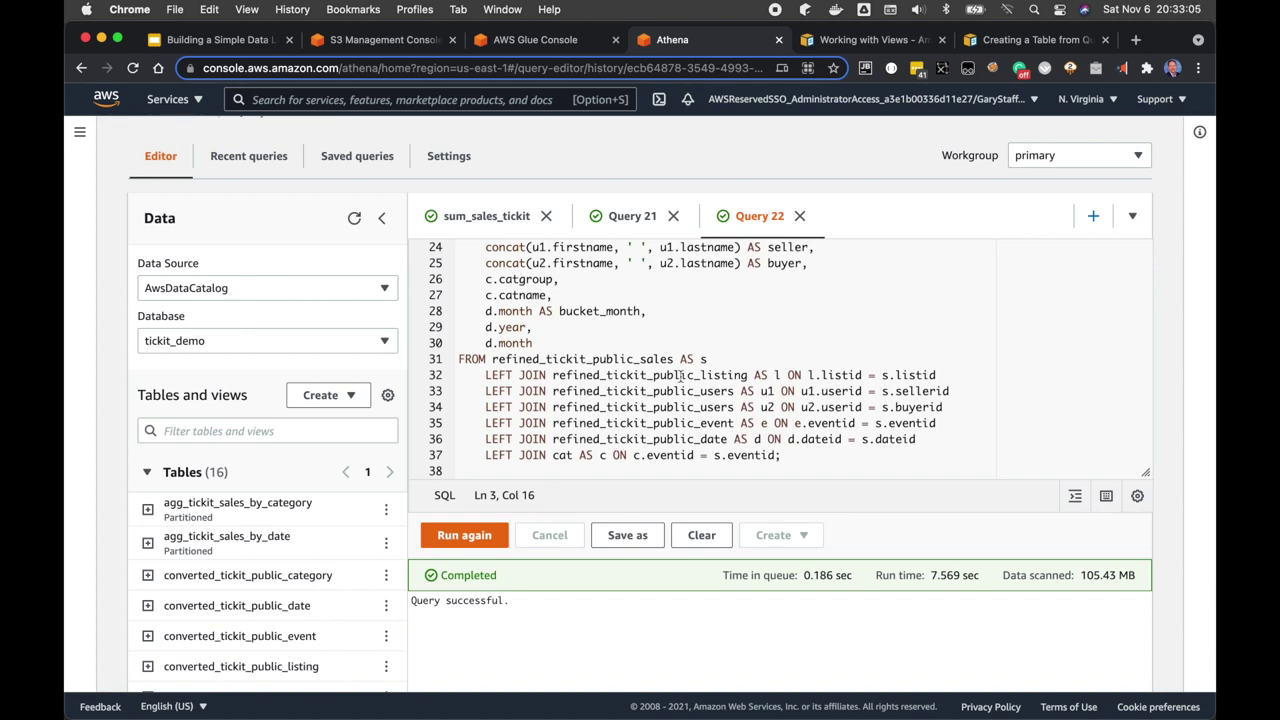
{"action": "scroll", "coordinate": [676, 412], "scroll_direction": "up", "scroll_amount": 1}
{"action": "scroll", "coordinate": [680, 376], "scroll_direction": "down", "scroll_amount": 1}
{"action": "scroll", "coordinate": [680, 376], "scroll_direction": "up", "scroll_amount": 5}
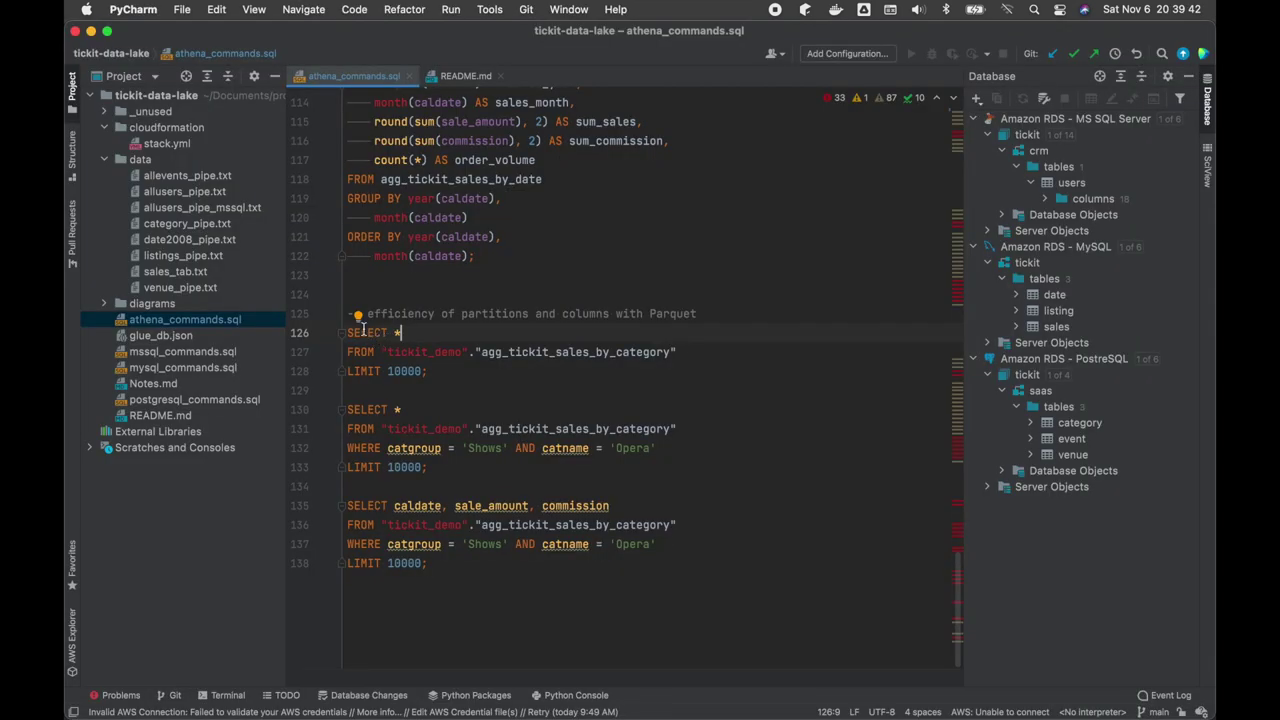
Step: Copy the three Parquet efficiency queries from athena_commands.sql in PyCharm into Athena's Query 21 and run only the unfiltered agg_tickit_sales_by_category SELECT
{"action": "left_click_drag", "start_coordinate": [343, 314], "coordinate": [436, 576]}
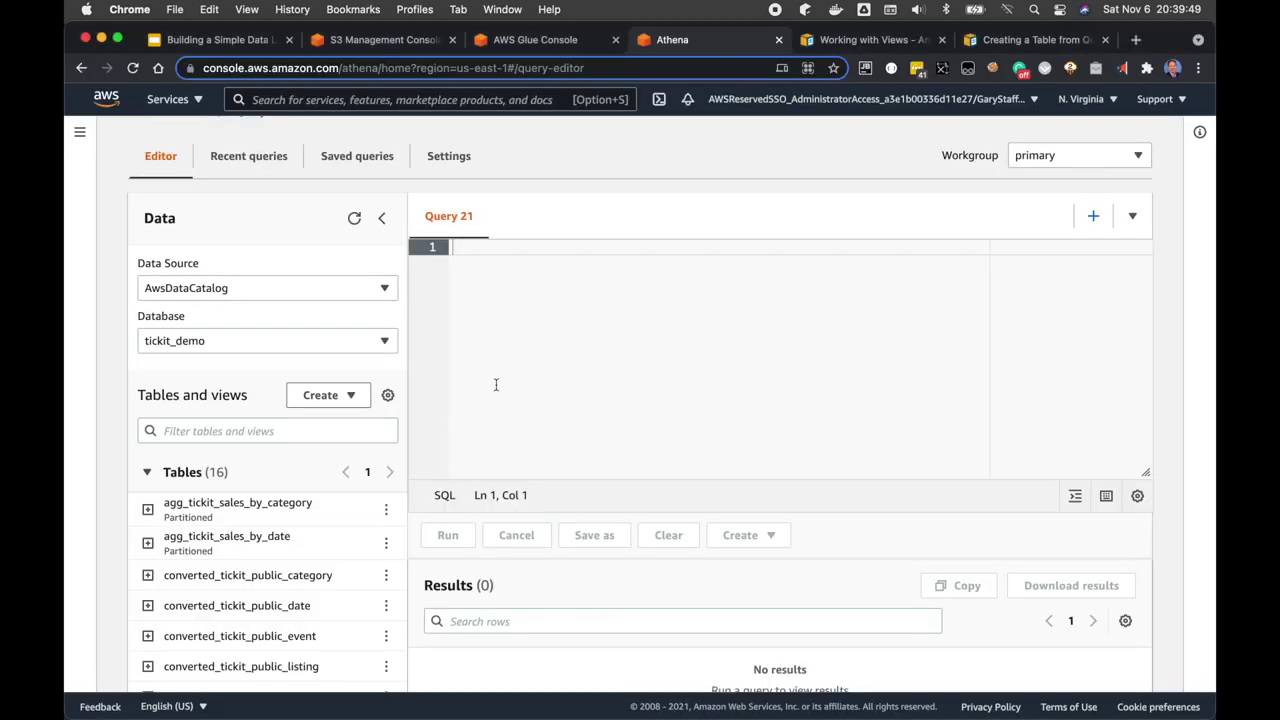
{"action": "type", "text": "-- efficiency of partitions and columns with Parquet SELECT * FROM \"tickit_demo\".\"agg_tickit_sales_by_category\" LIMIT 10000;  SELECT * FROM \"tickit_demo\".\"agg_tickit_sales_by_category\" WHERE catgroup = 'Shows' AND catname = 'Opera' LIMIT 10000;  SELECT caldate, sale_amount, commission FROM \"tickit_demo\".\"agg_tickit_sales_by_category\" WHERE catgroup = 'Shows' AND catname = 'Opera' LIMIT 10000;"}
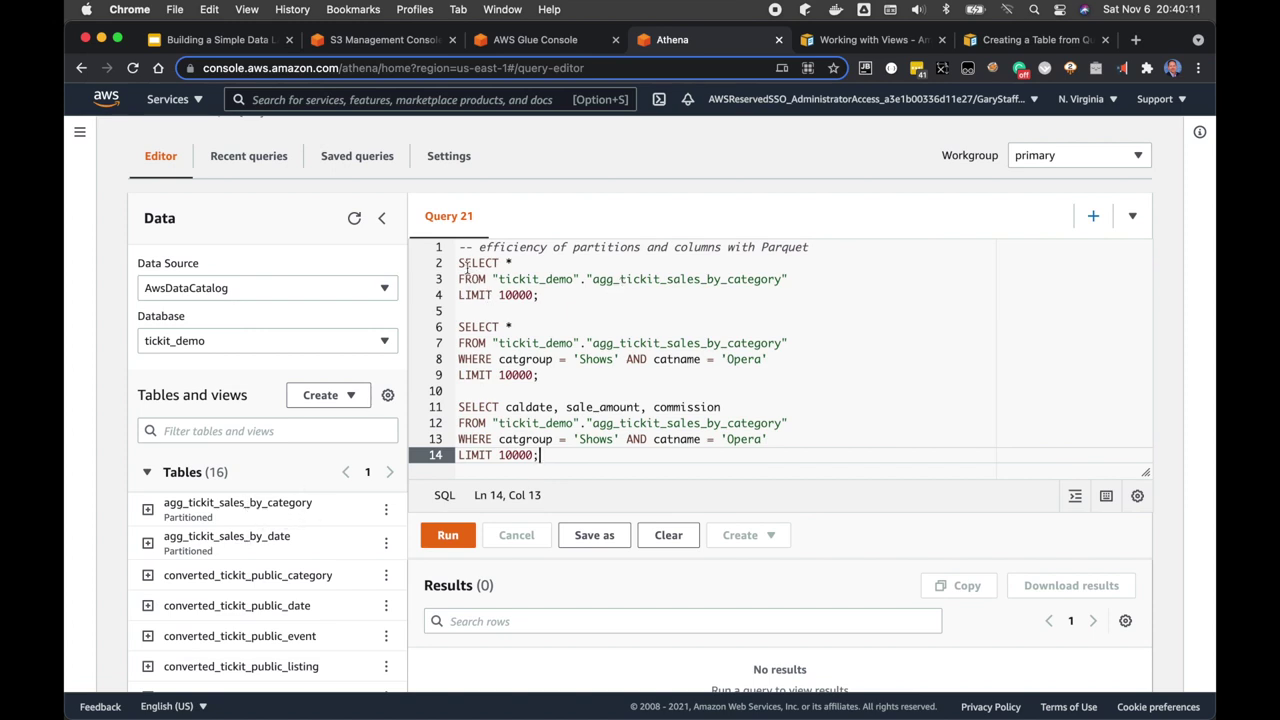
{"action": "left_click_drag", "start_coordinate": [458, 262], "coordinate": [541, 295]}
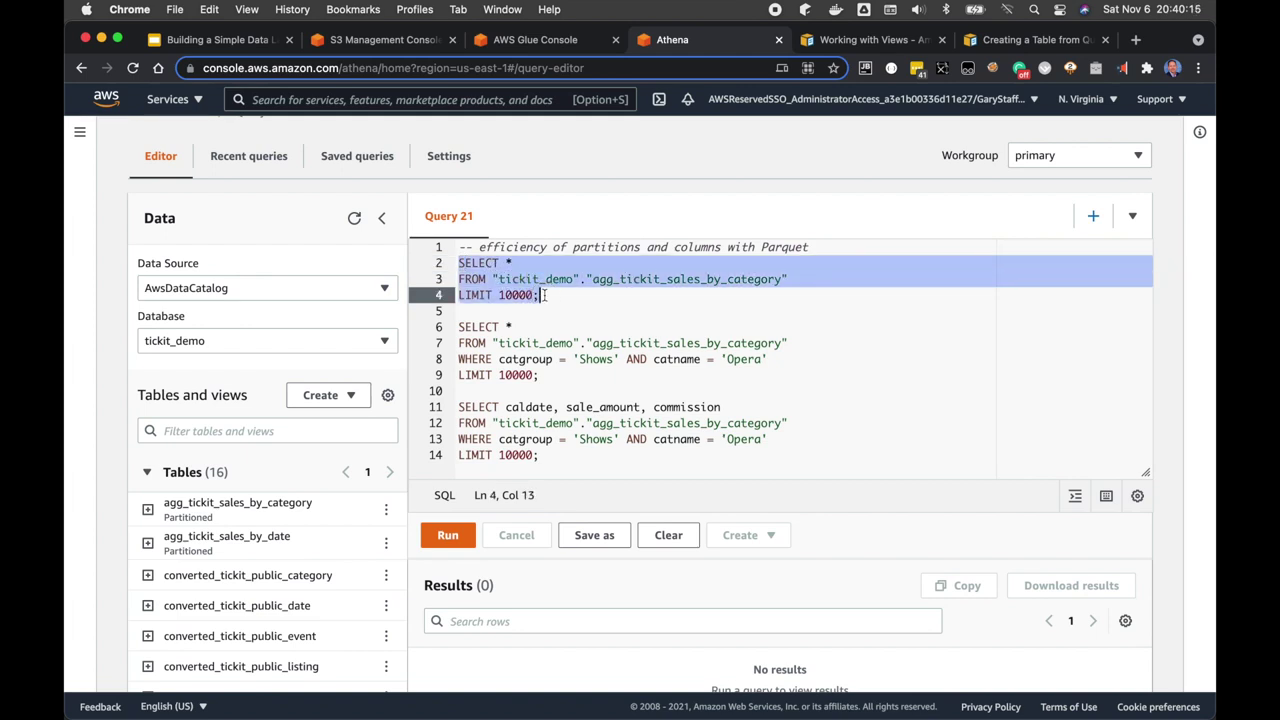
{"action": "left_click", "coordinate": [461, 535]}
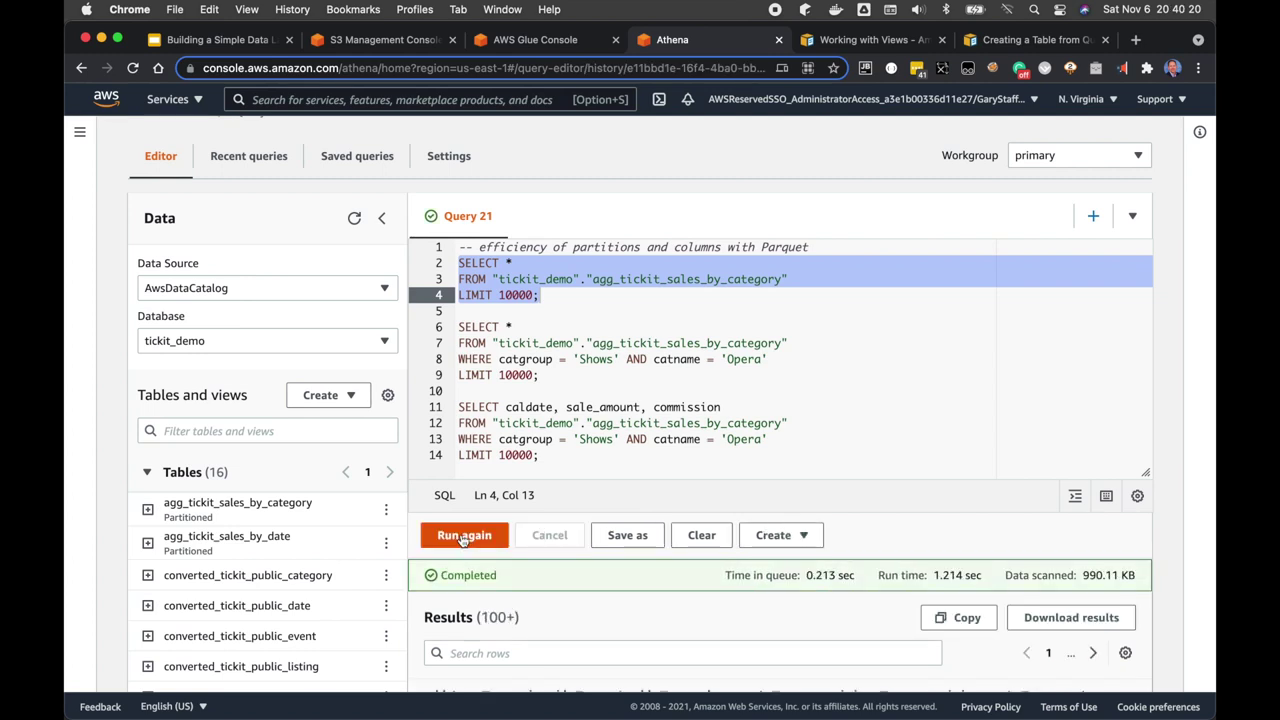